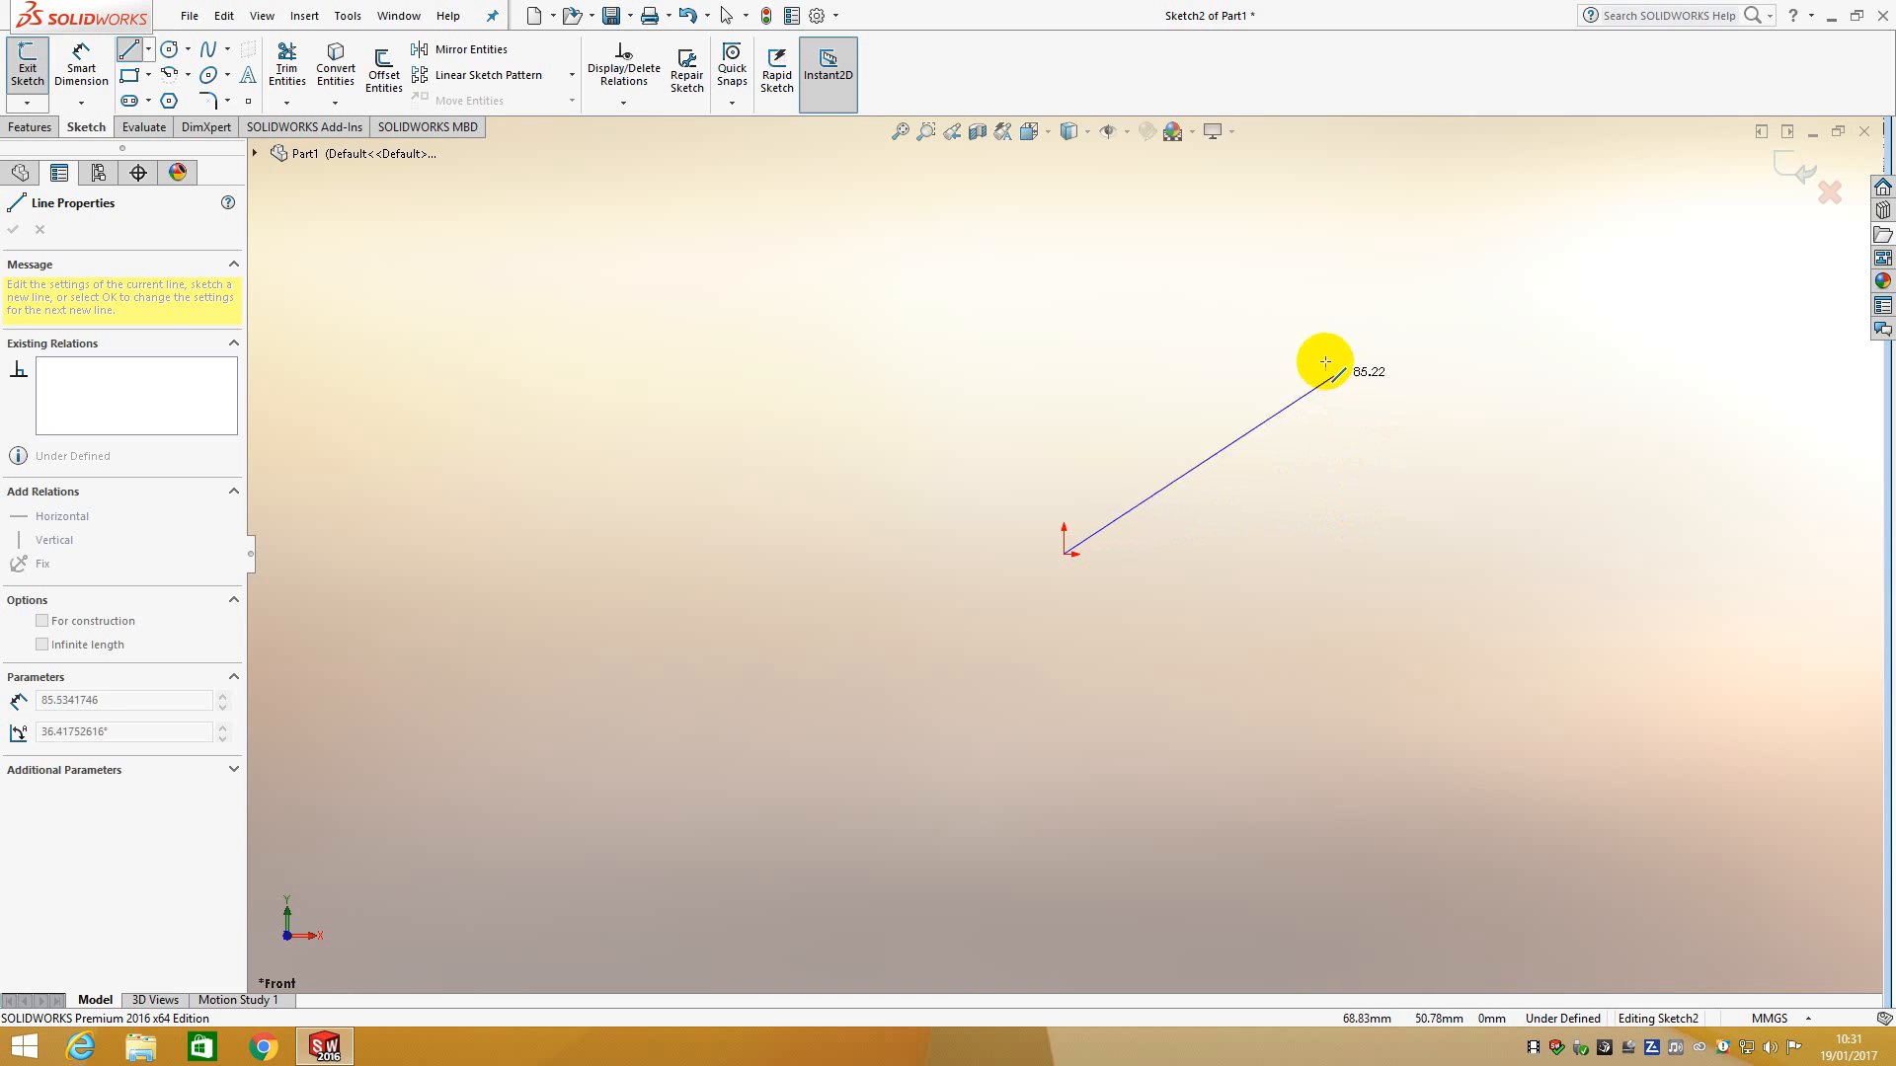
Step: Sketch an open chain of seven connected lines starting at the origin, and end the Line command
click(1283, 450)
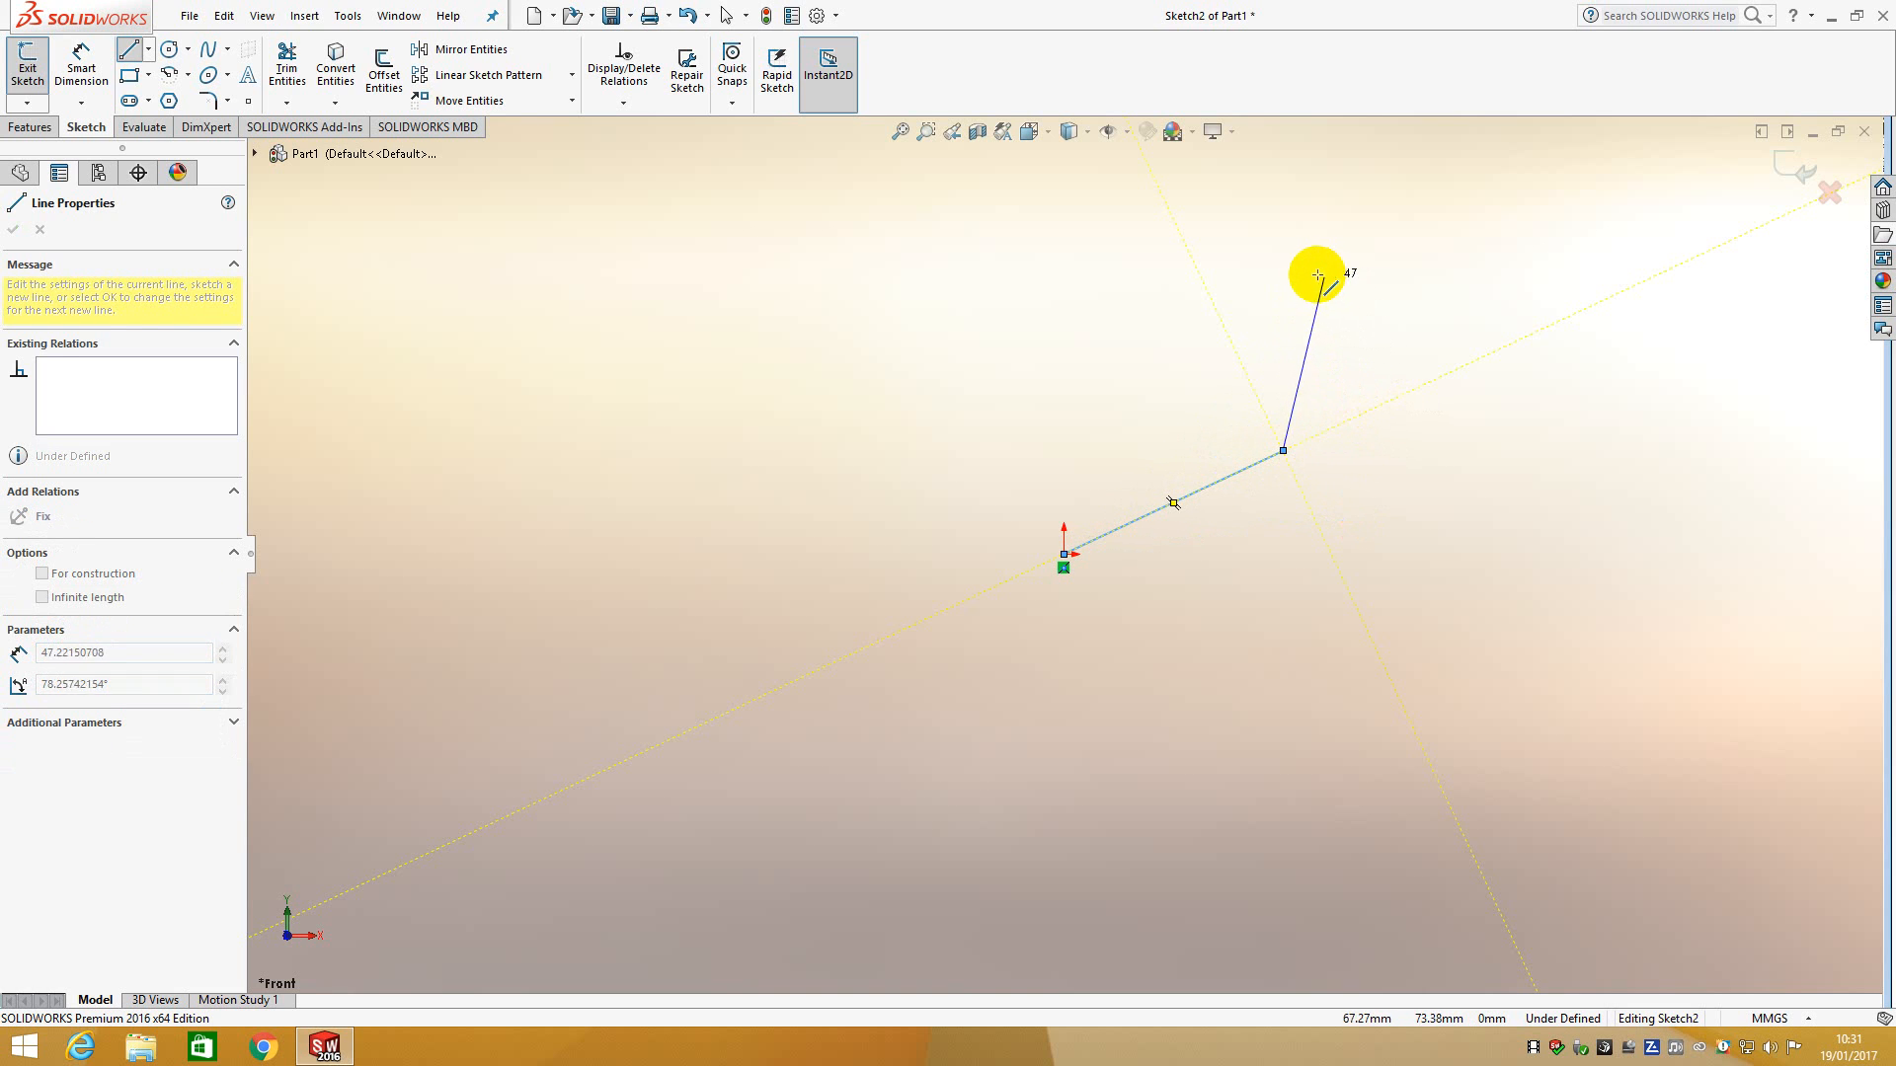
click(1310, 281)
click(1181, 261)
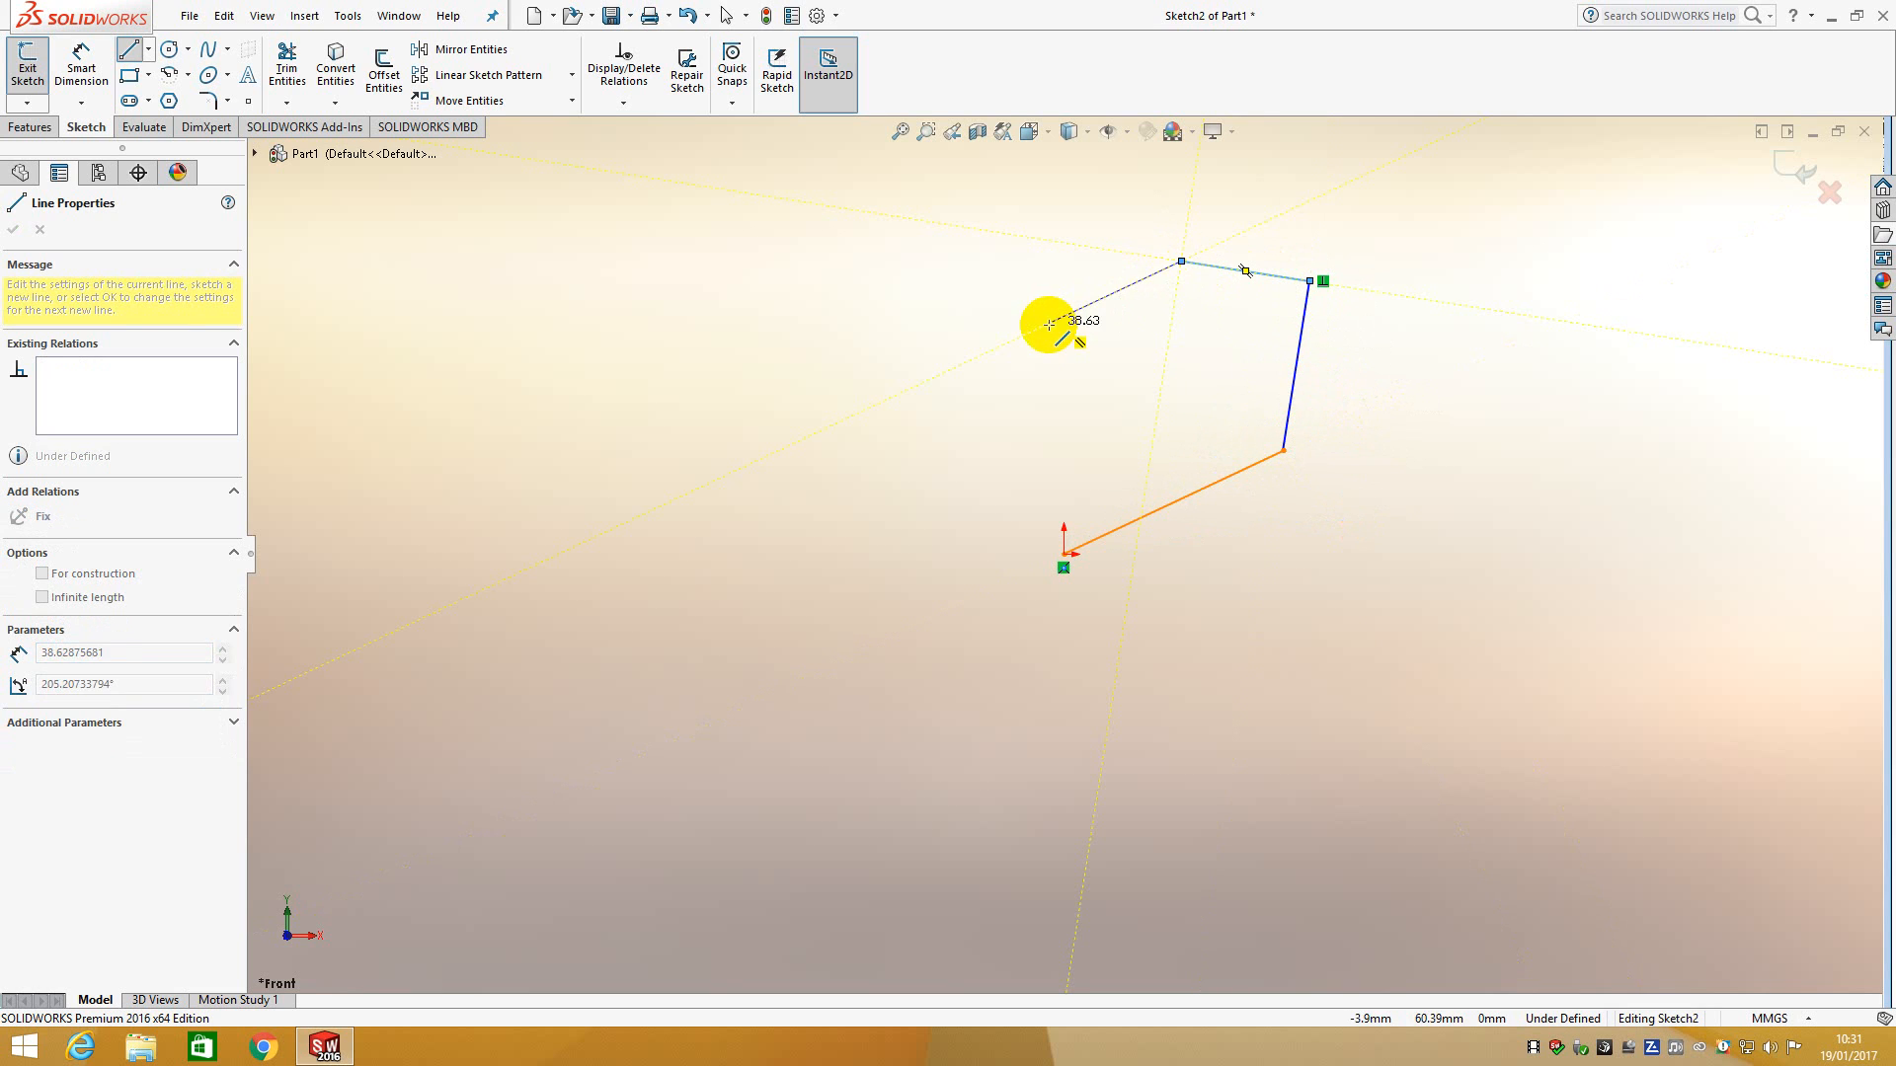
click(993, 303)
click(916, 428)
click(916, 574)
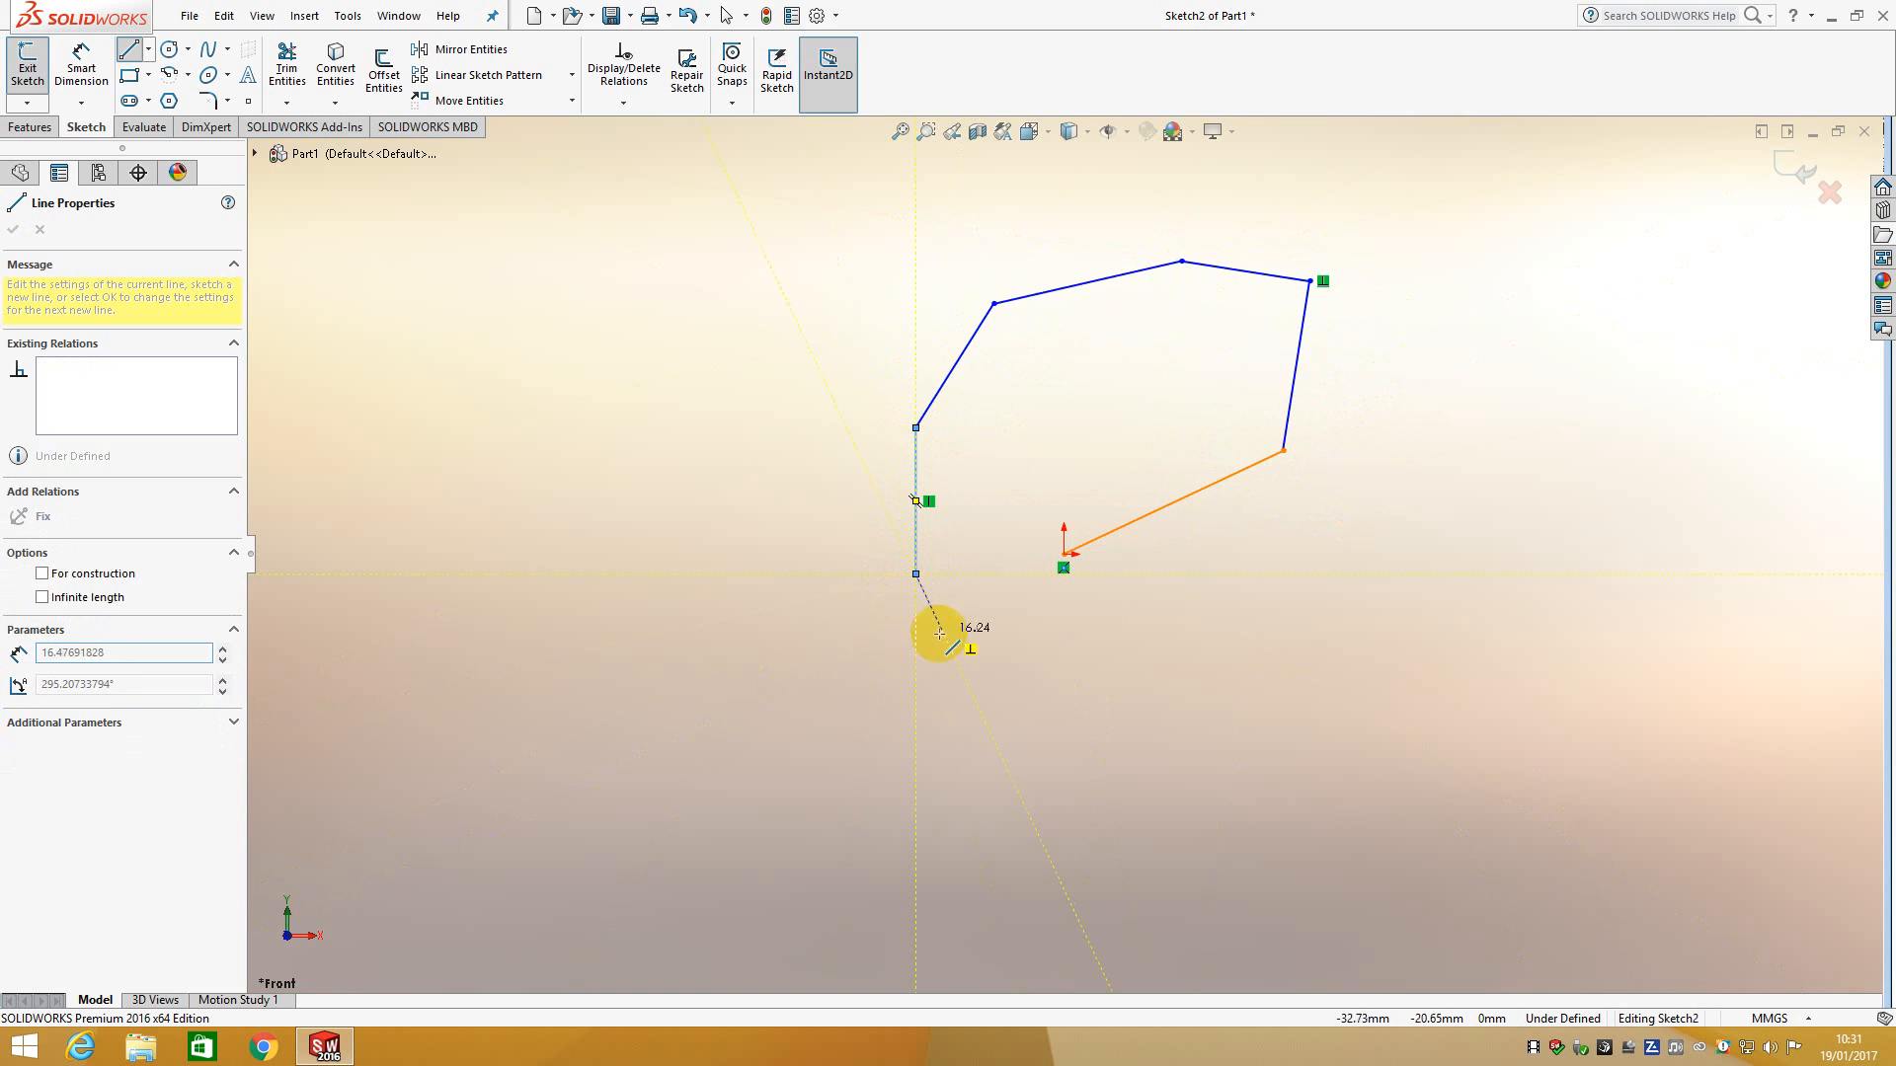
click(972, 692)
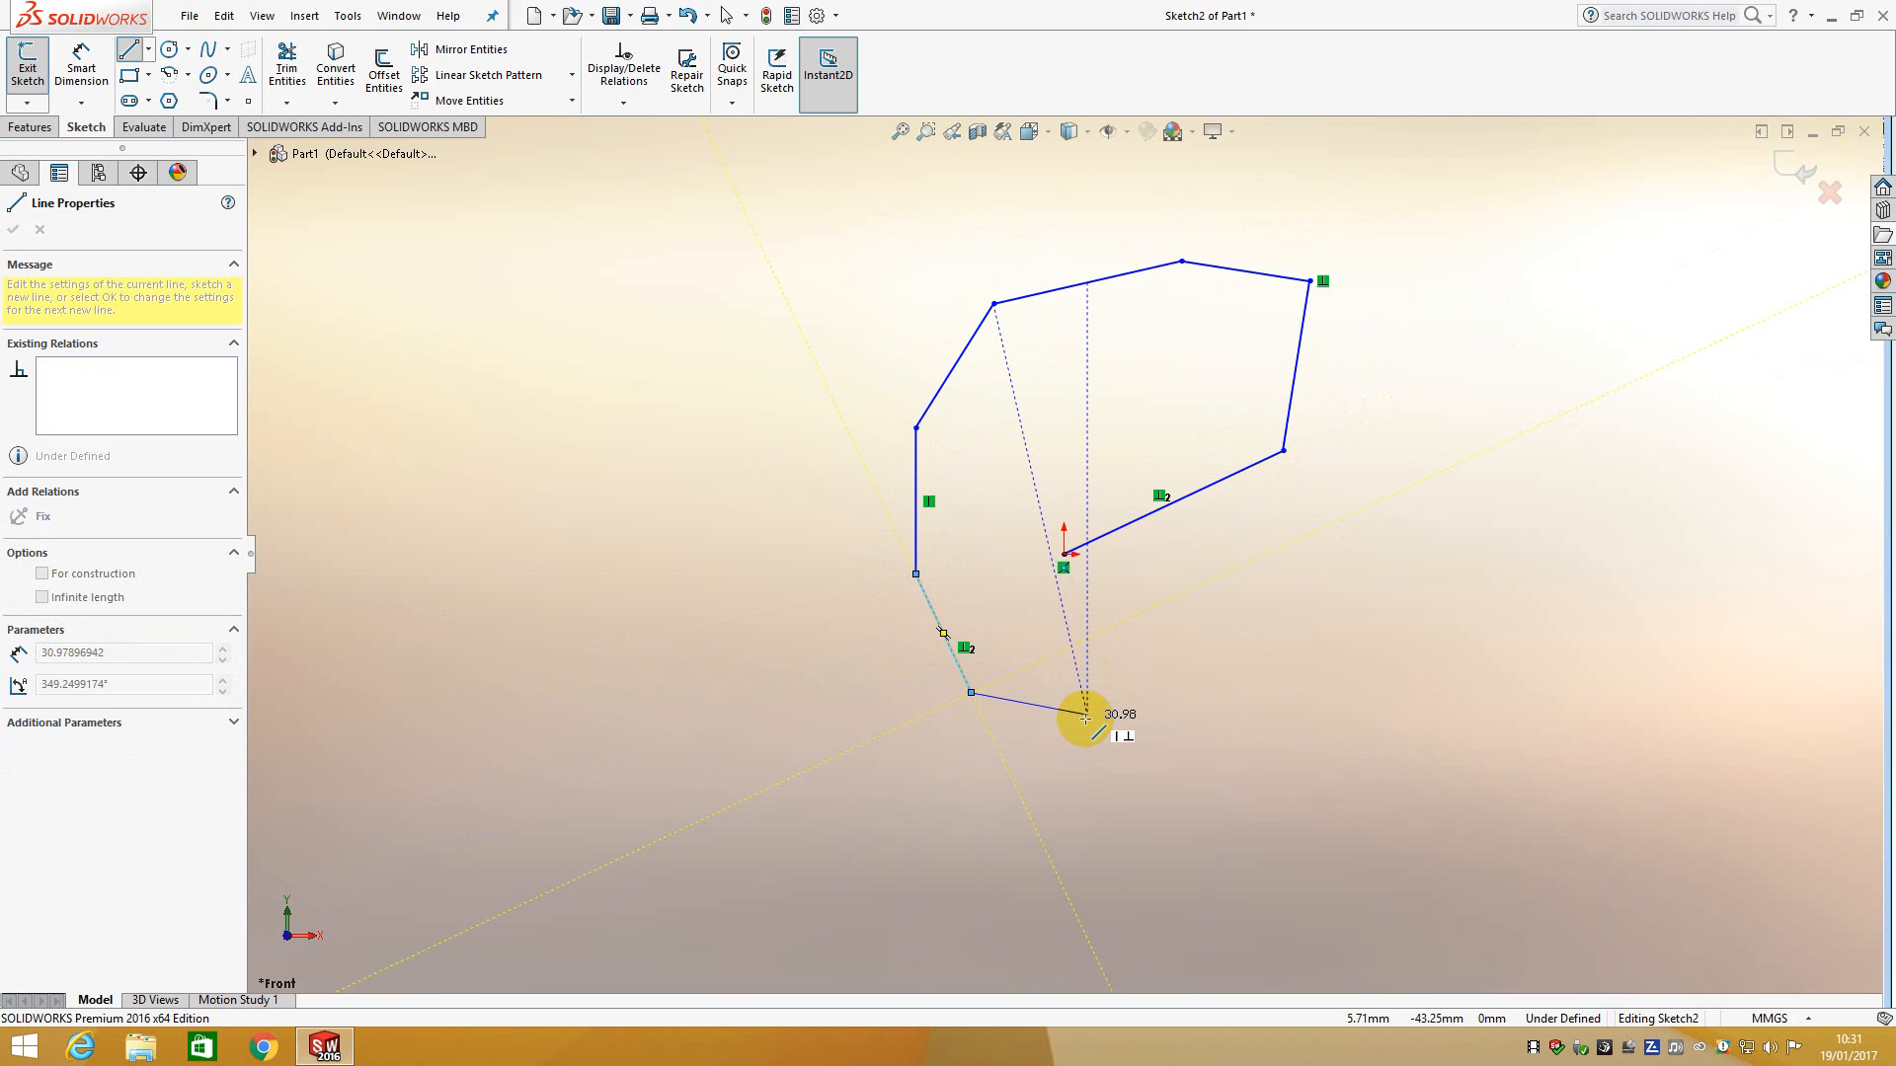
key(Escape)
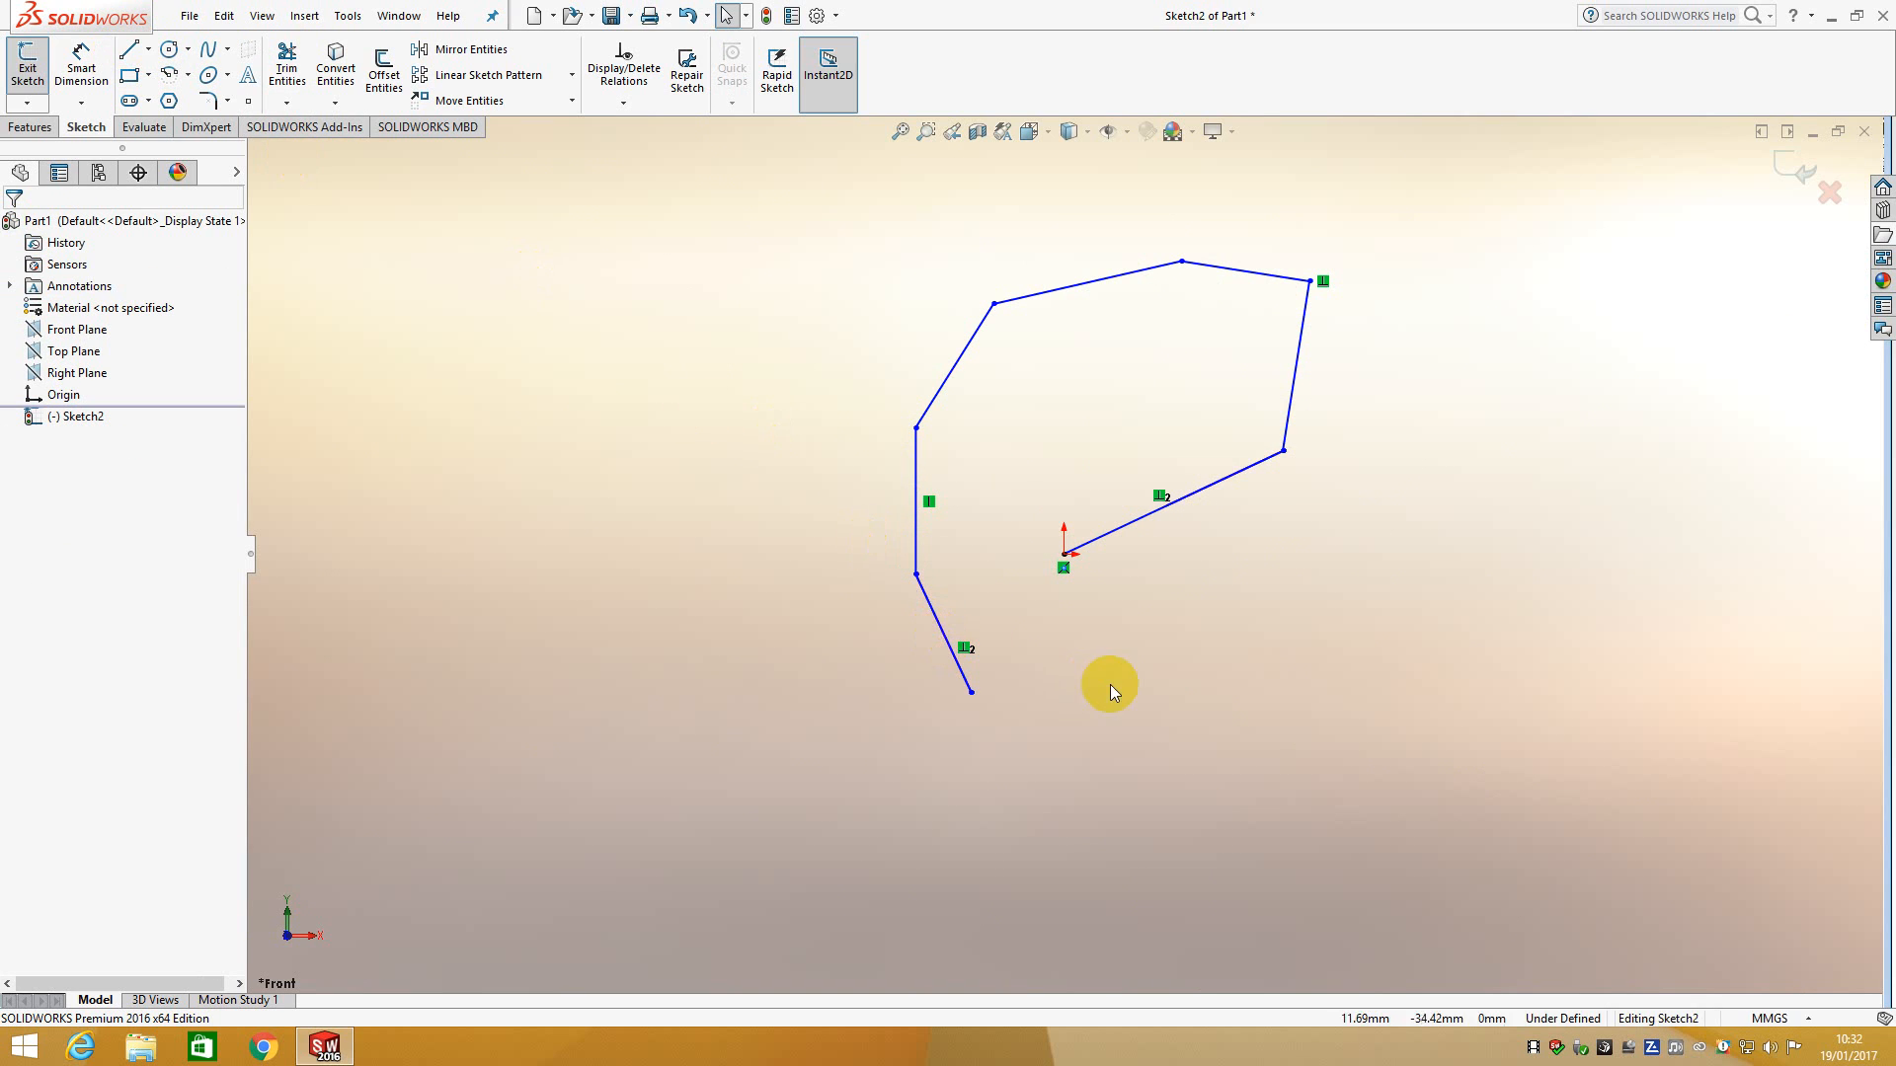
Step: Reshape the line chain by moving its free end and several of its corner points to new positions
mouse_move(970, 692)
mouse_down()
mouse_move(1020, 626)
mouse_move(938, 707)
mouse_up()
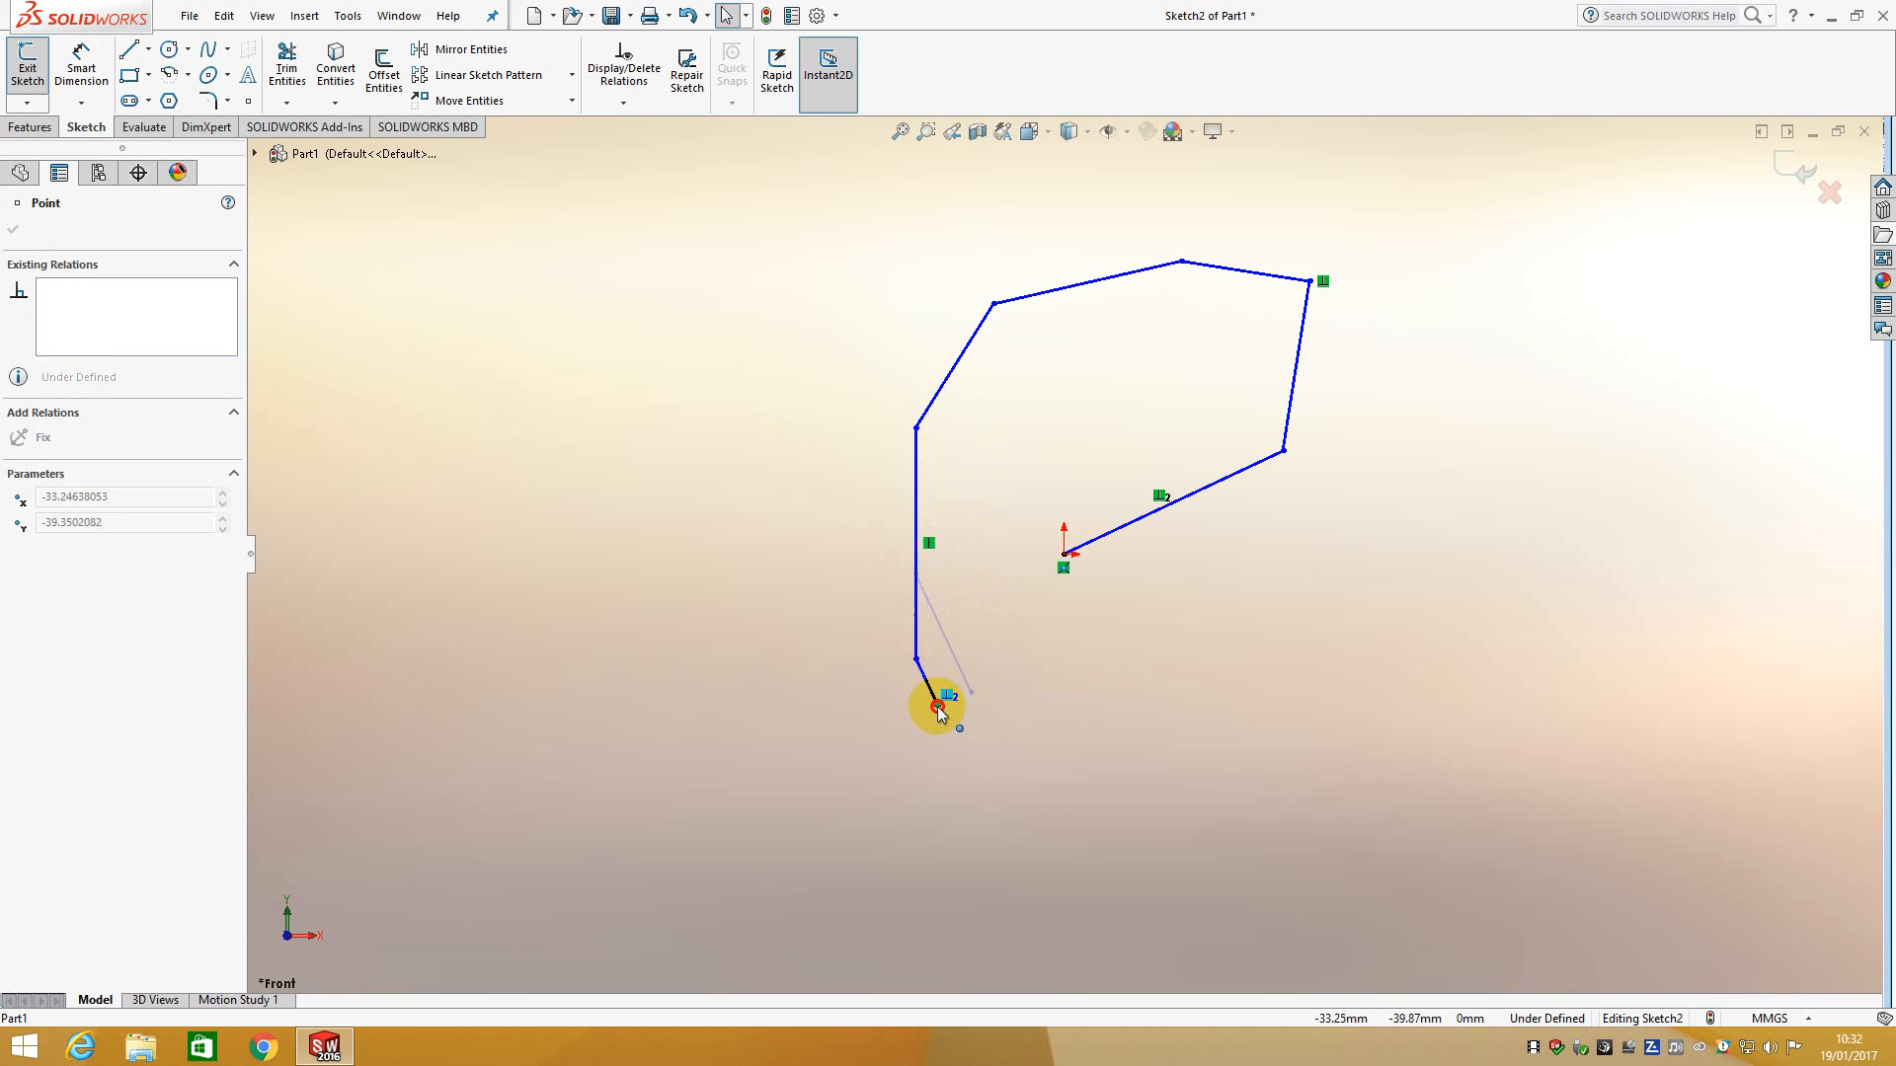
drag(972, 625, 972, 624)
drag(919, 406, 896, 372)
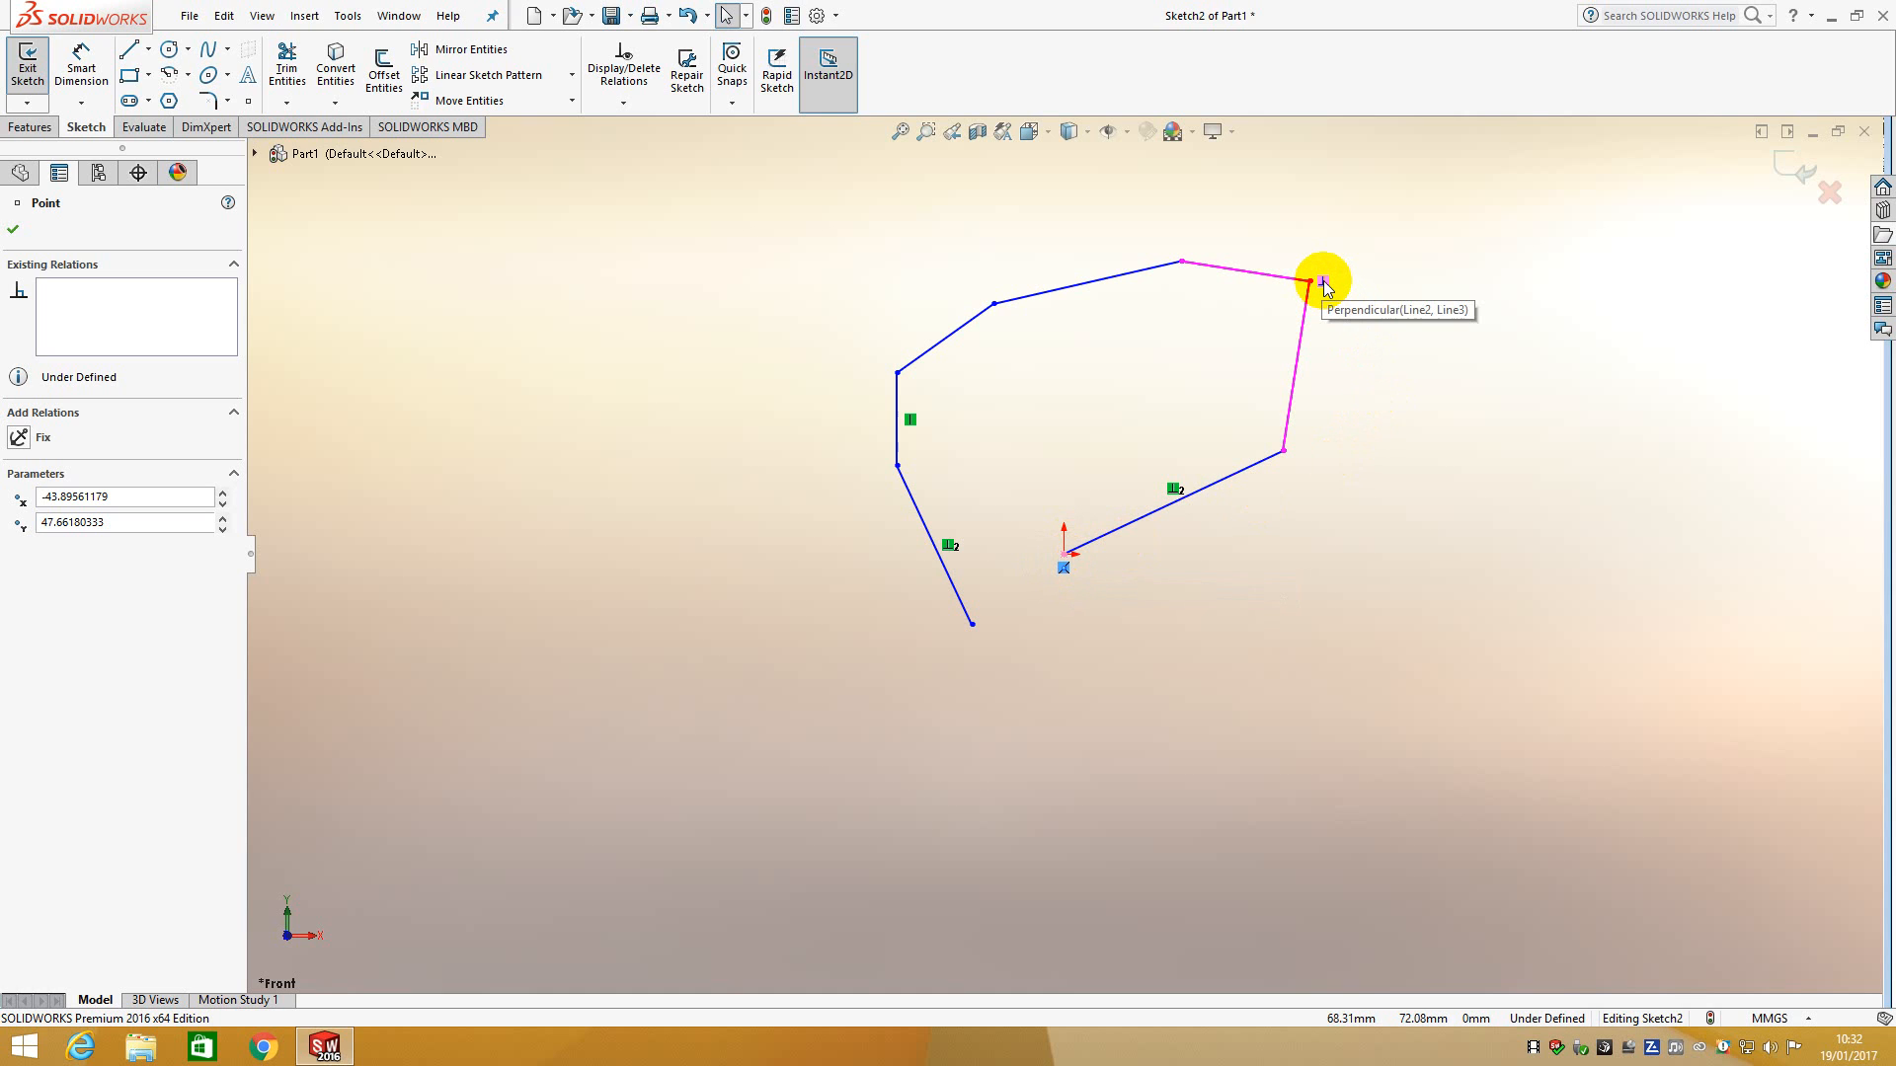
mouse_move(1311, 283)
mouse_down()
mouse_move(1290, 305)
mouse_move(1322, 287)
mouse_up()
mouse_move(1187, 265)
mouse_down()
mouse_move(1152, 271)
mouse_move(1169, 253)
mouse_move(1109, 221)
mouse_move(1014, 229)
mouse_move(1076, 263)
mouse_move(1054, 250)
mouse_move(1084, 279)
mouse_move(1083, 322)
mouse_move(1057, 271)
mouse_move(1096, 300)
mouse_move(1079, 270)
mouse_up()
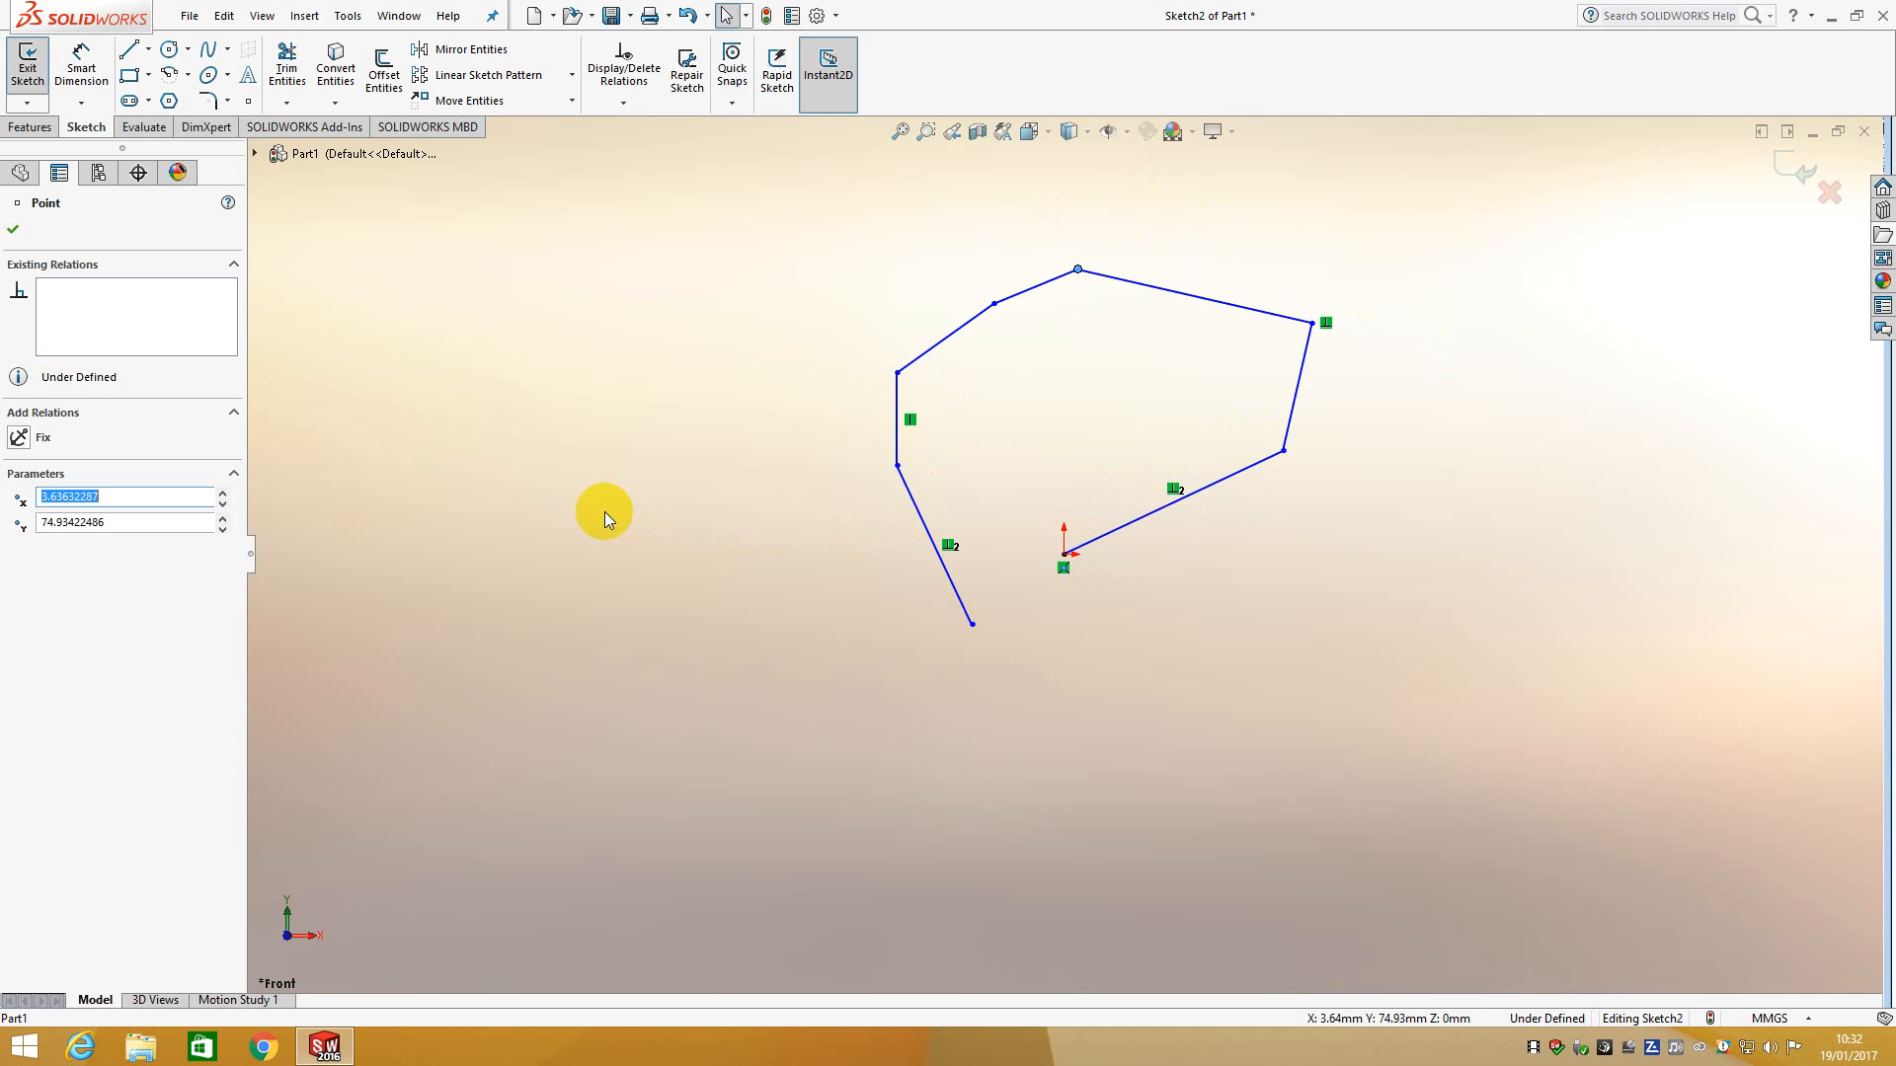
Step: Sketch a separate open chain of three connected lines curving below the first chain
click(129, 54)
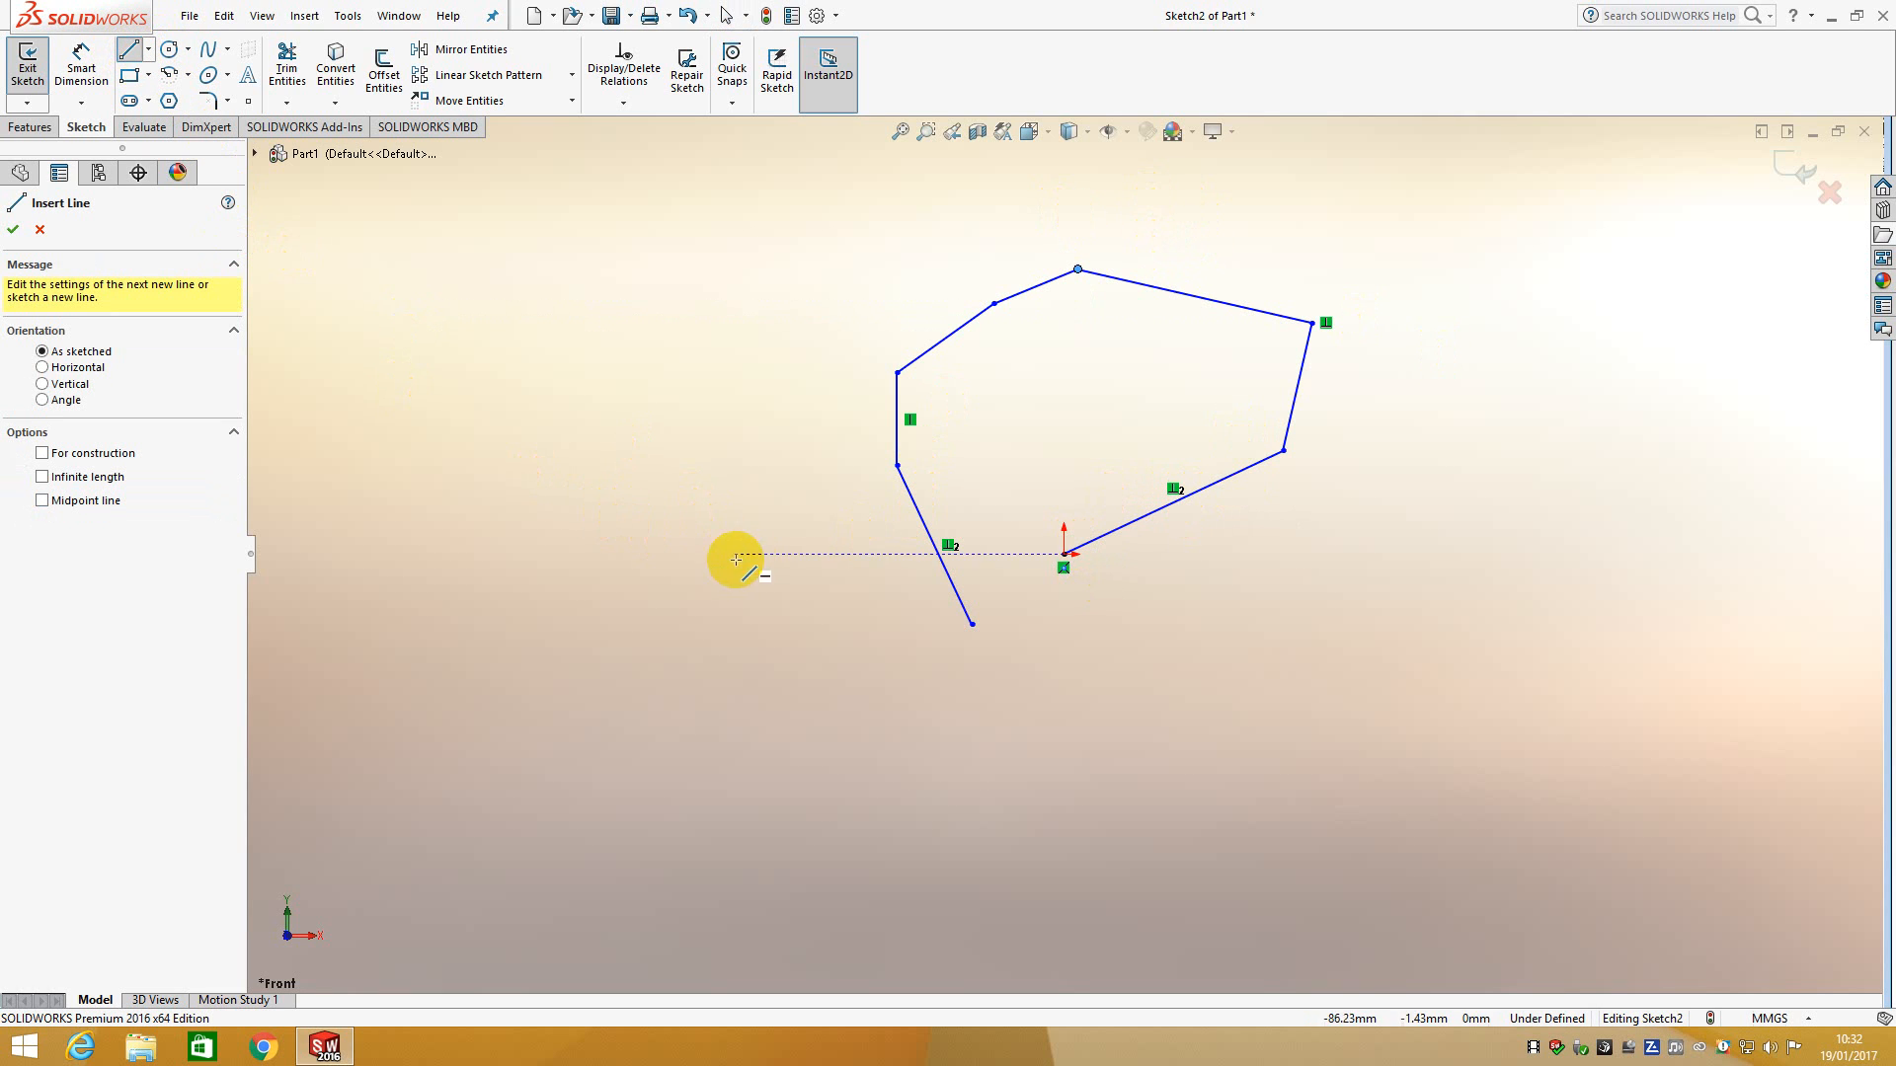
click(683, 536)
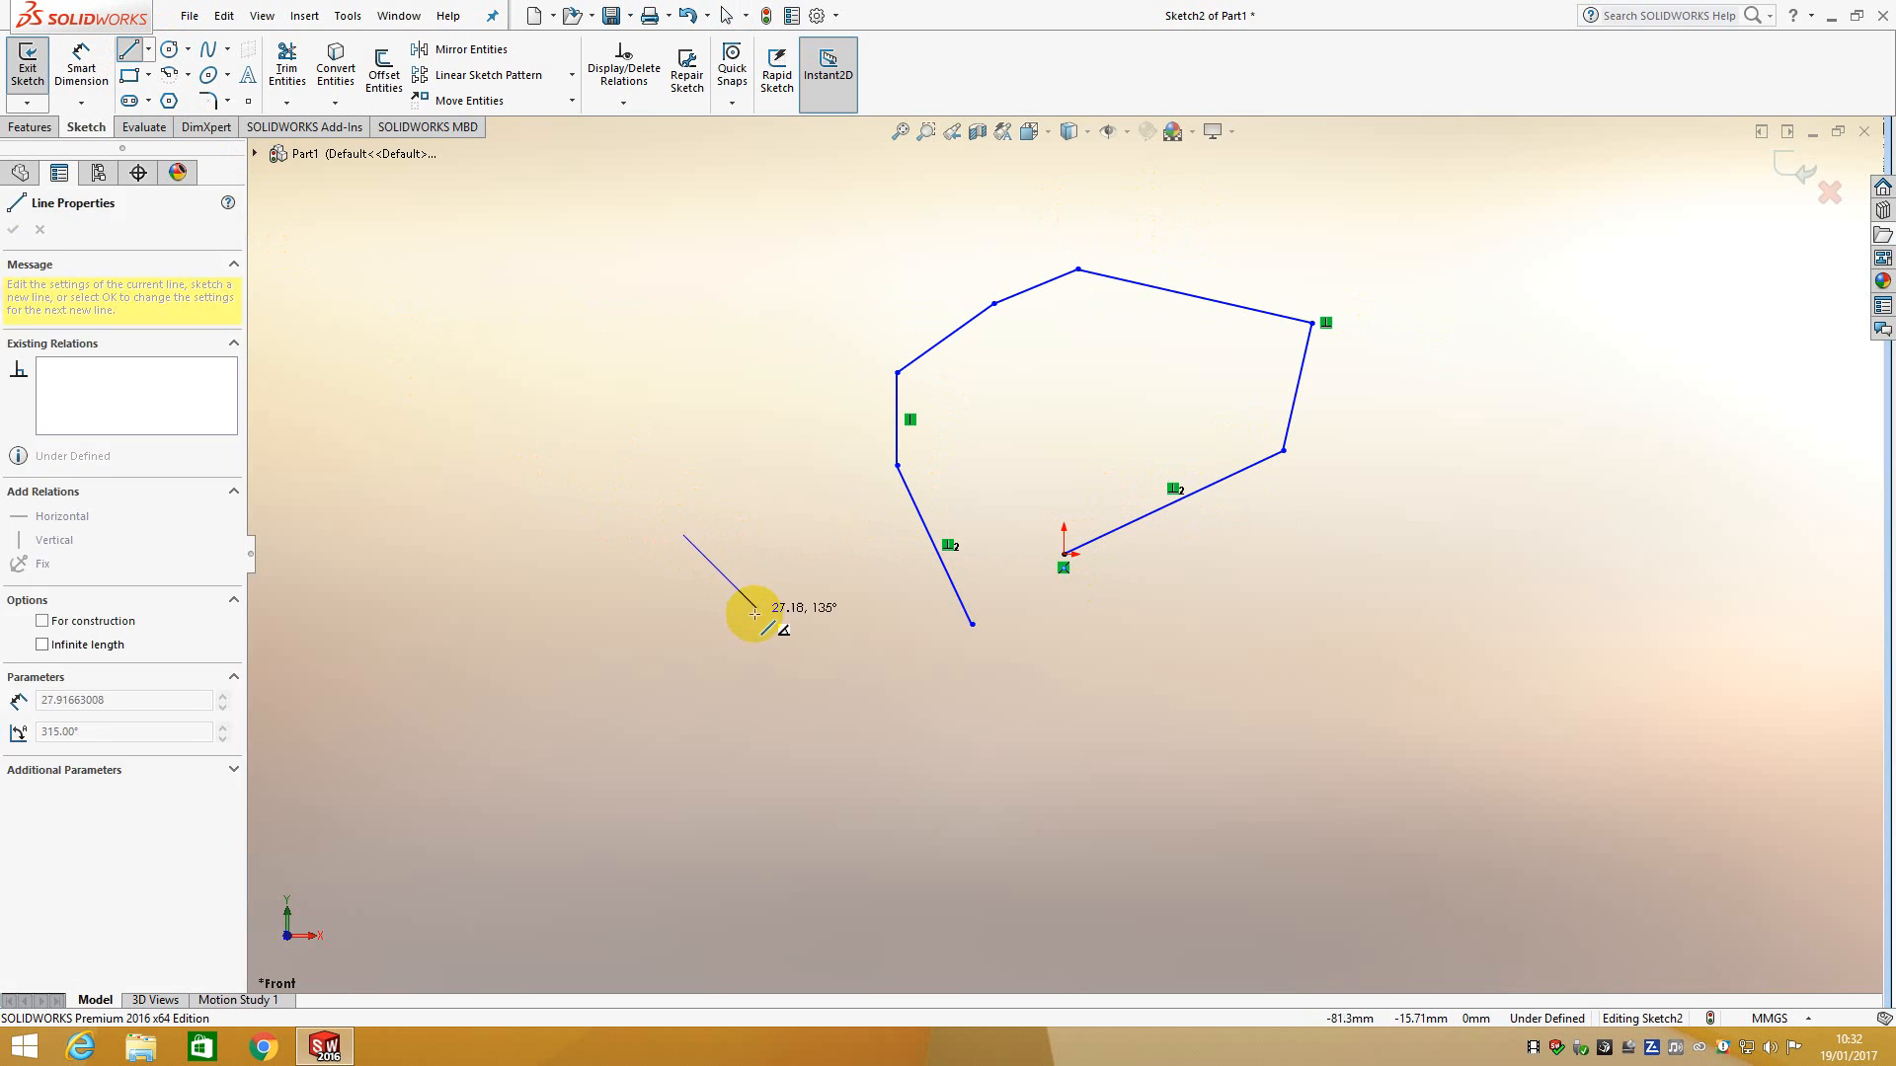
click(794, 690)
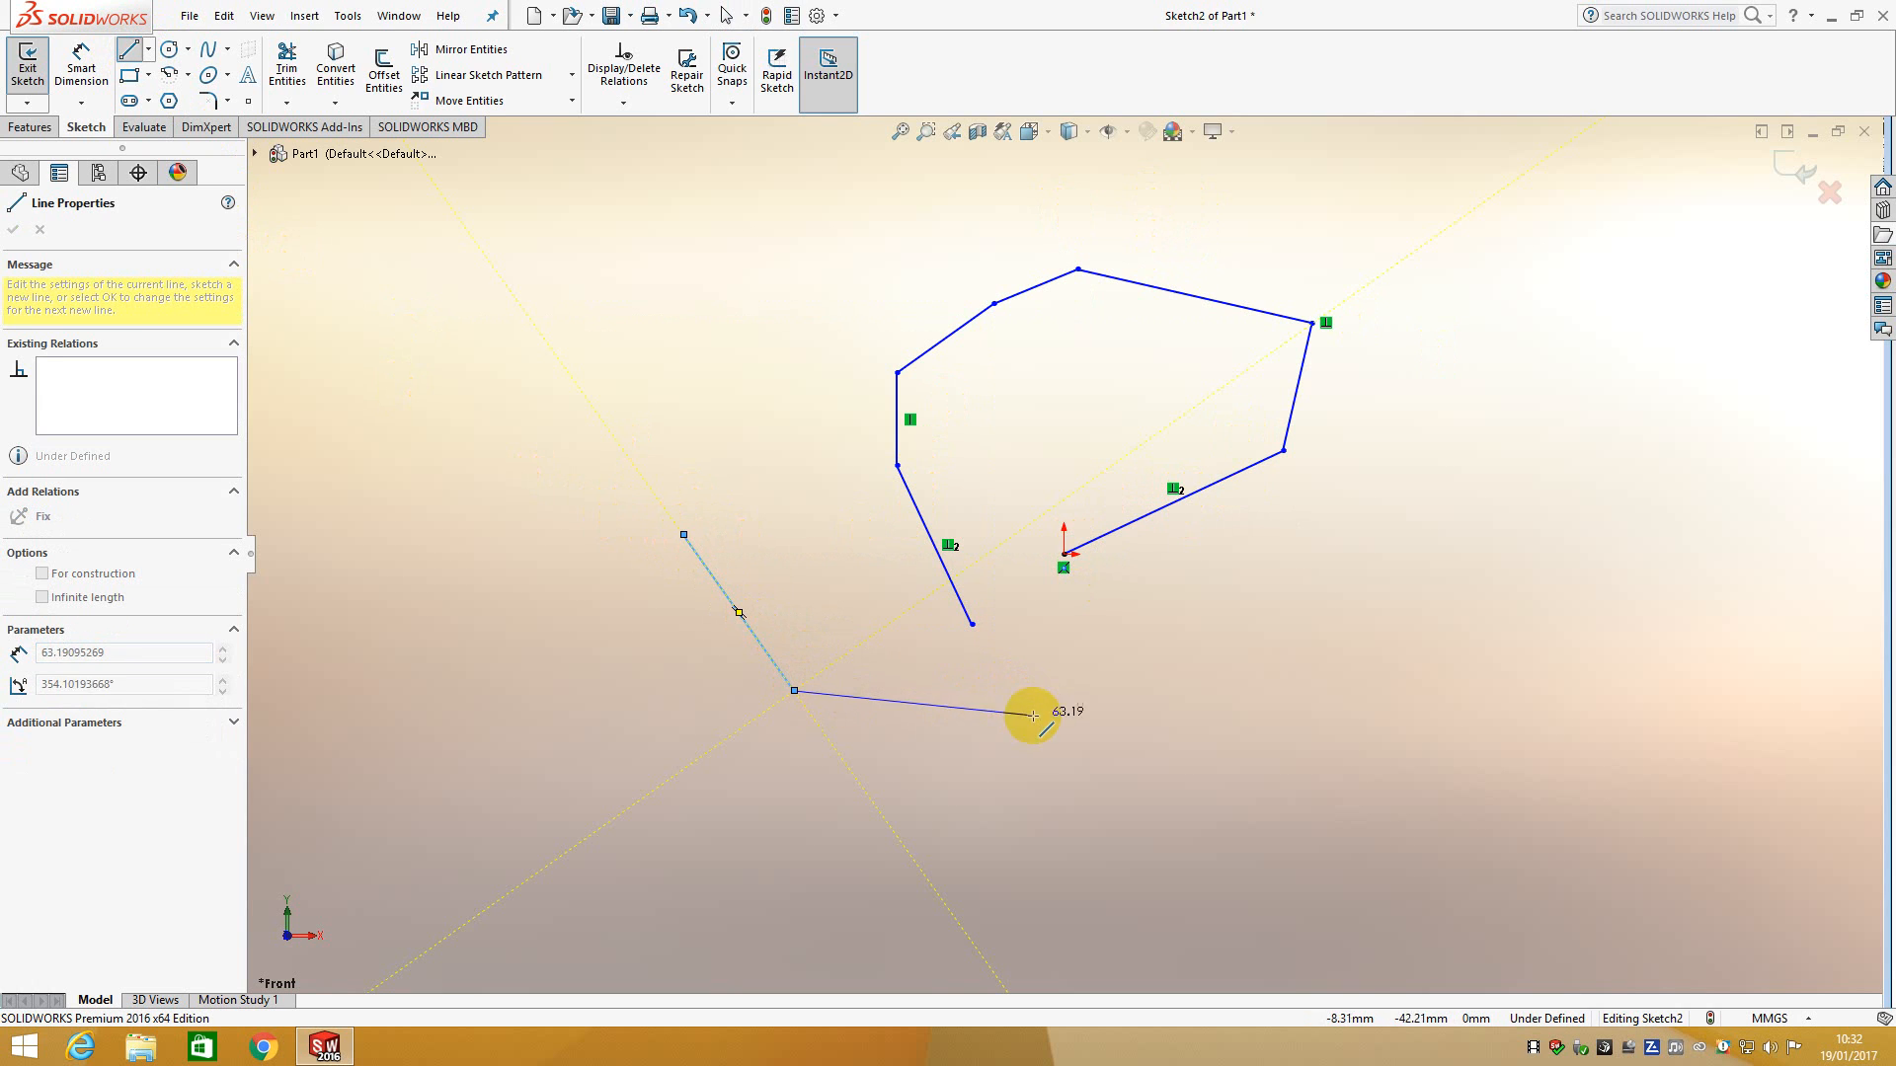
click(994, 745)
click(1171, 689)
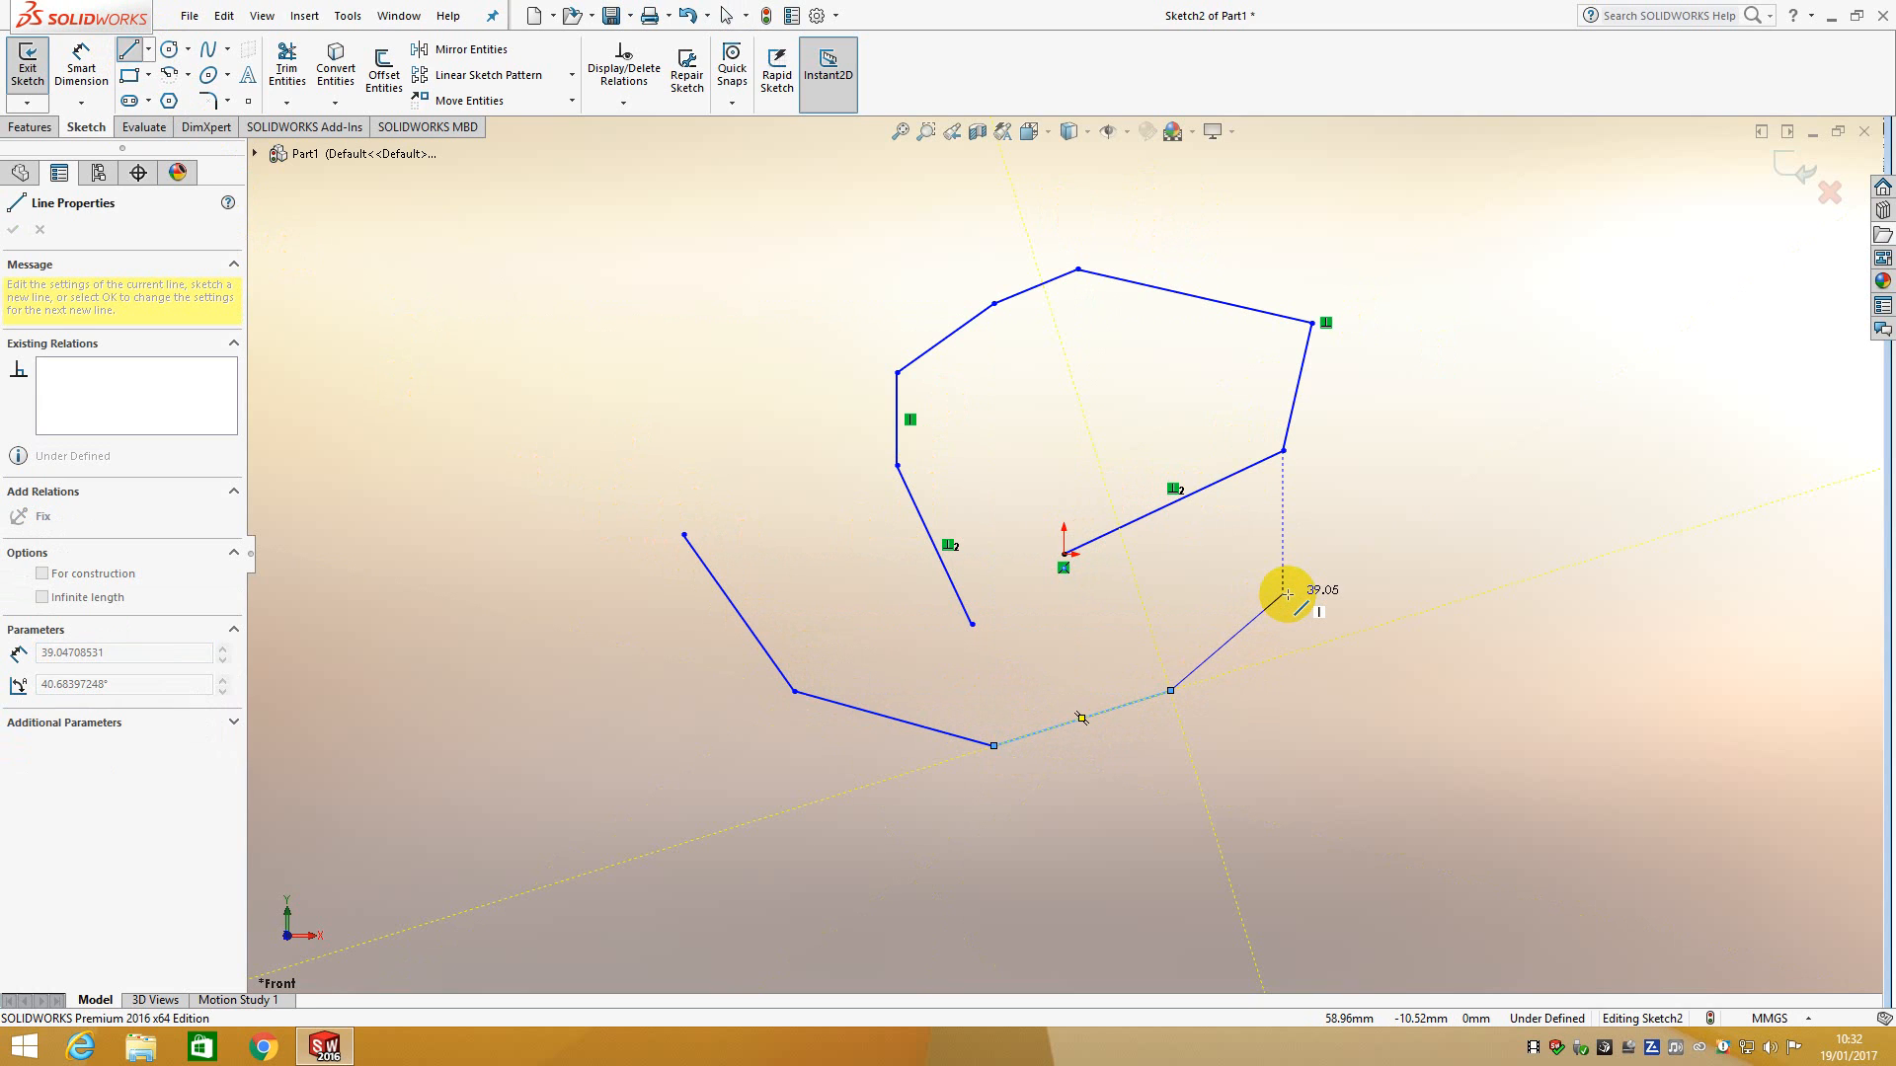
key(Escape)
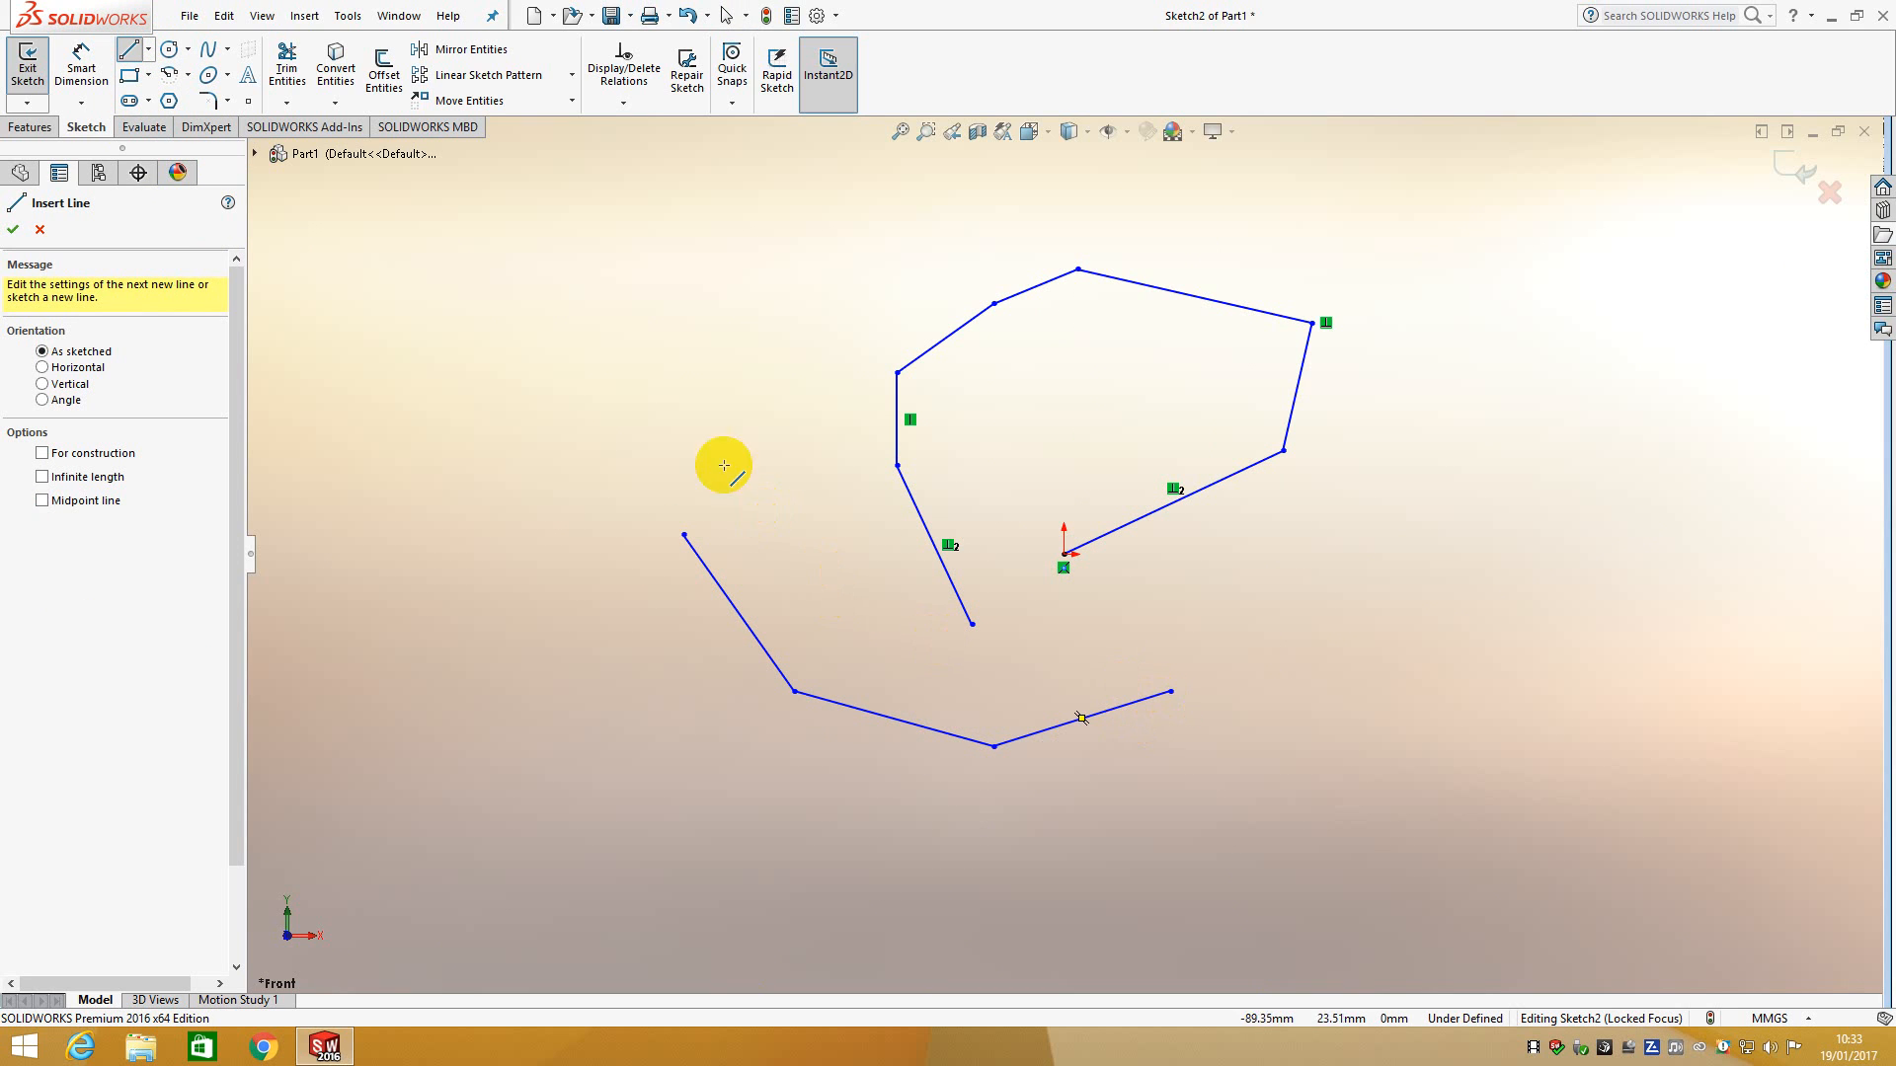
Step: Sketch a third open chain of five connected lines to the upper left of the first chain, and end the chain
click(683, 278)
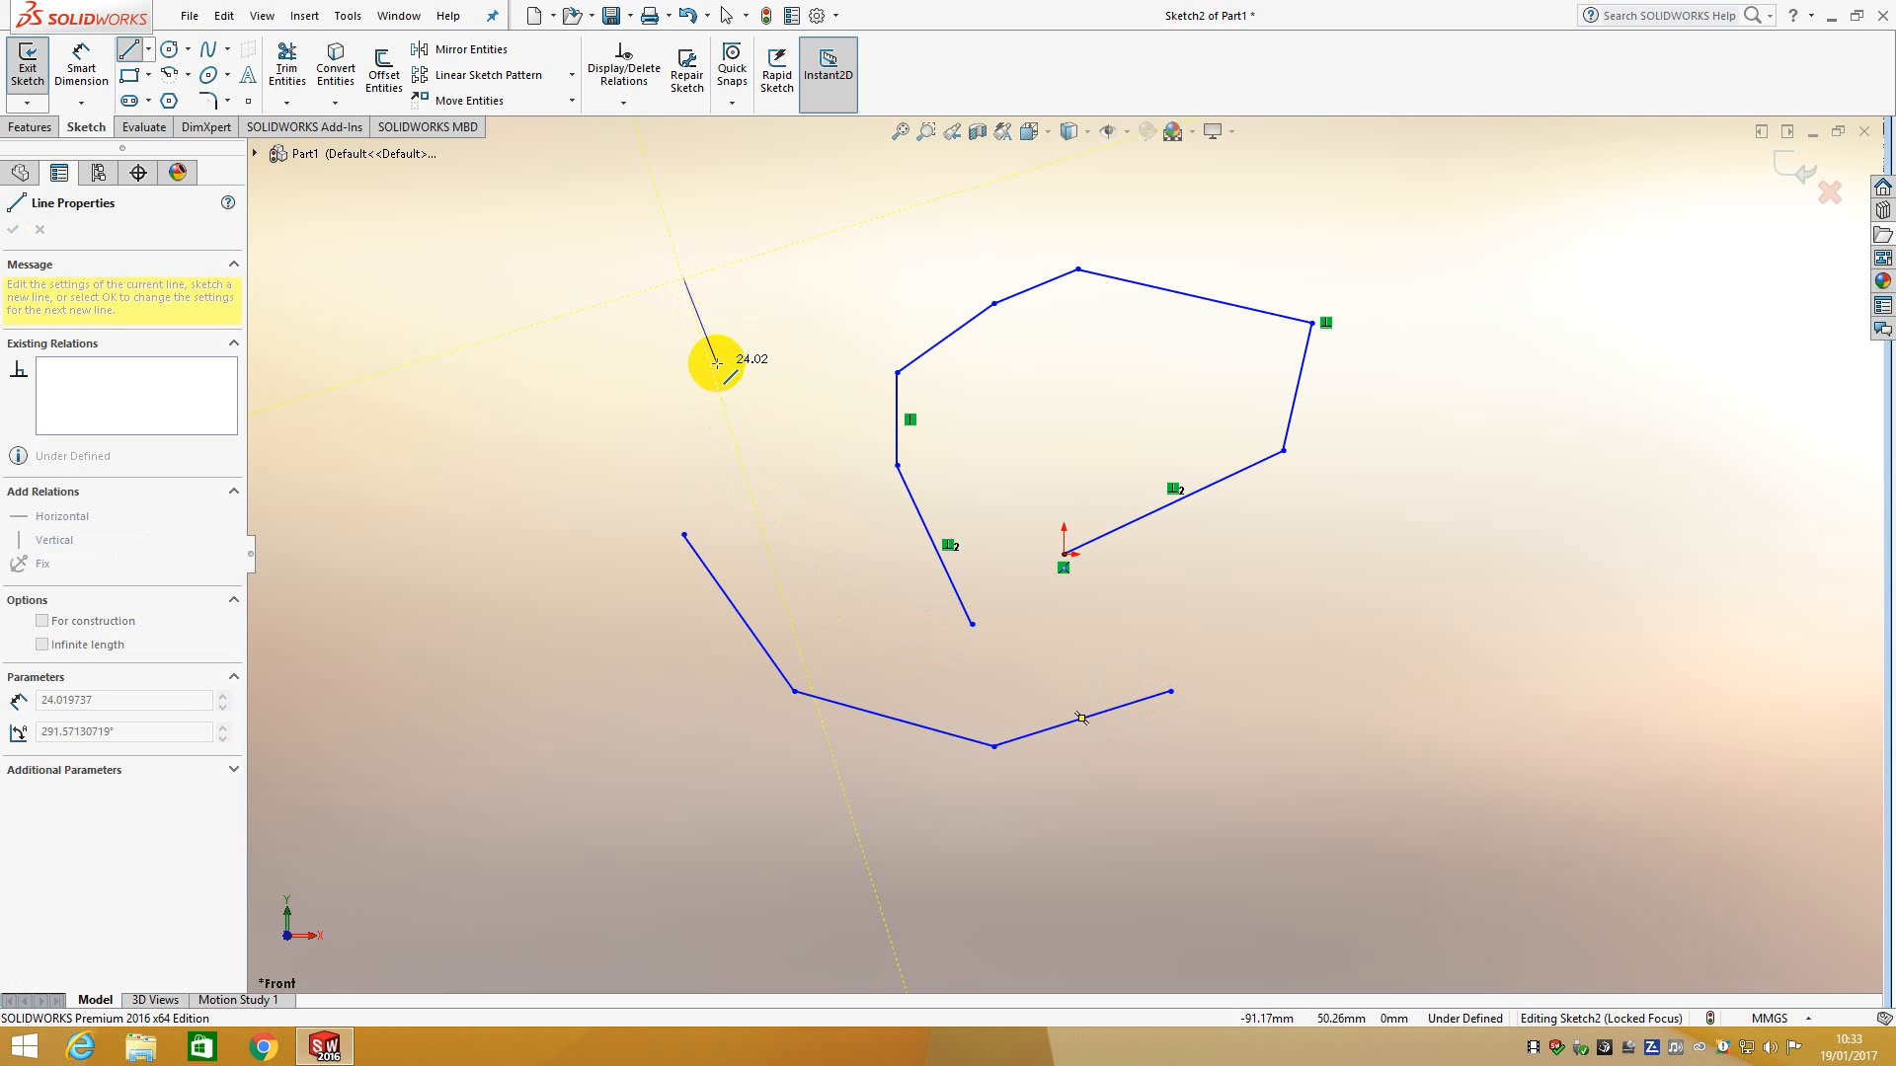
click(717, 362)
click(774, 406)
click(851, 372)
click(918, 269)
click(820, 205)
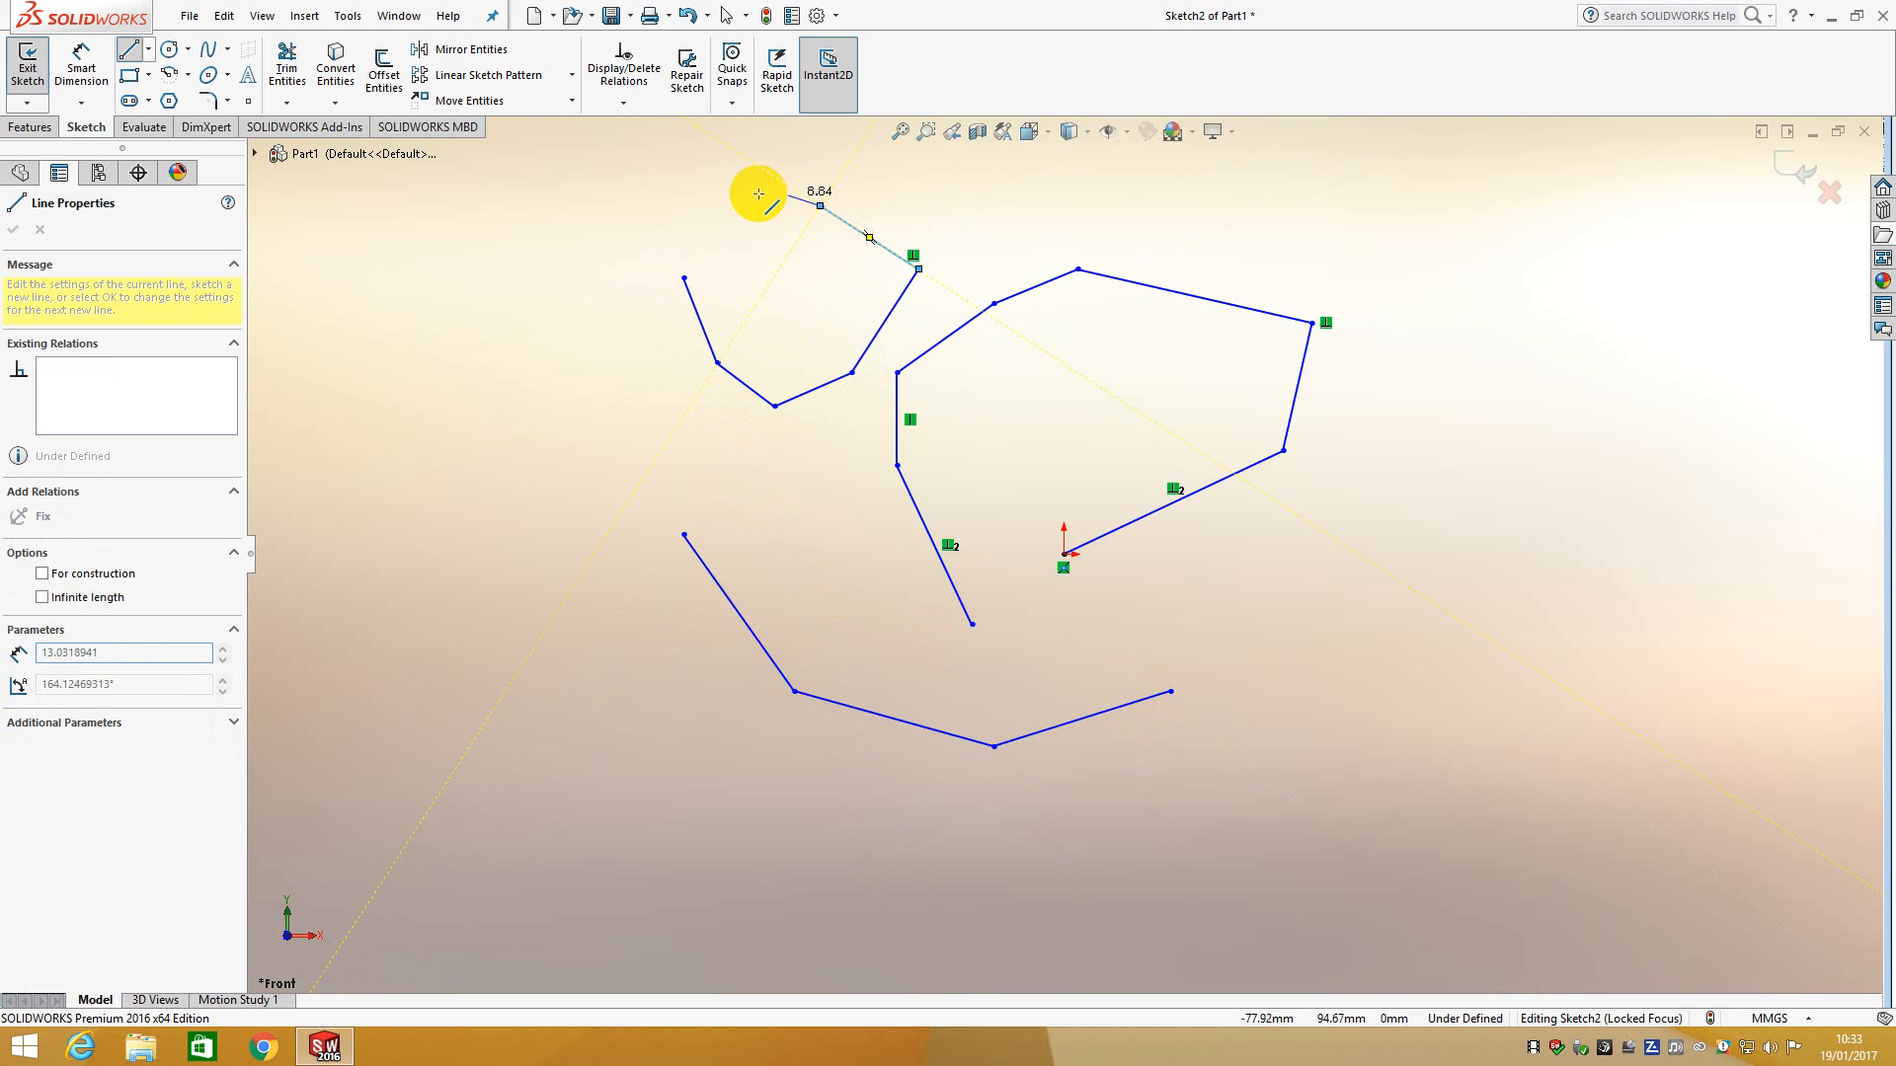
right_click(640, 182)
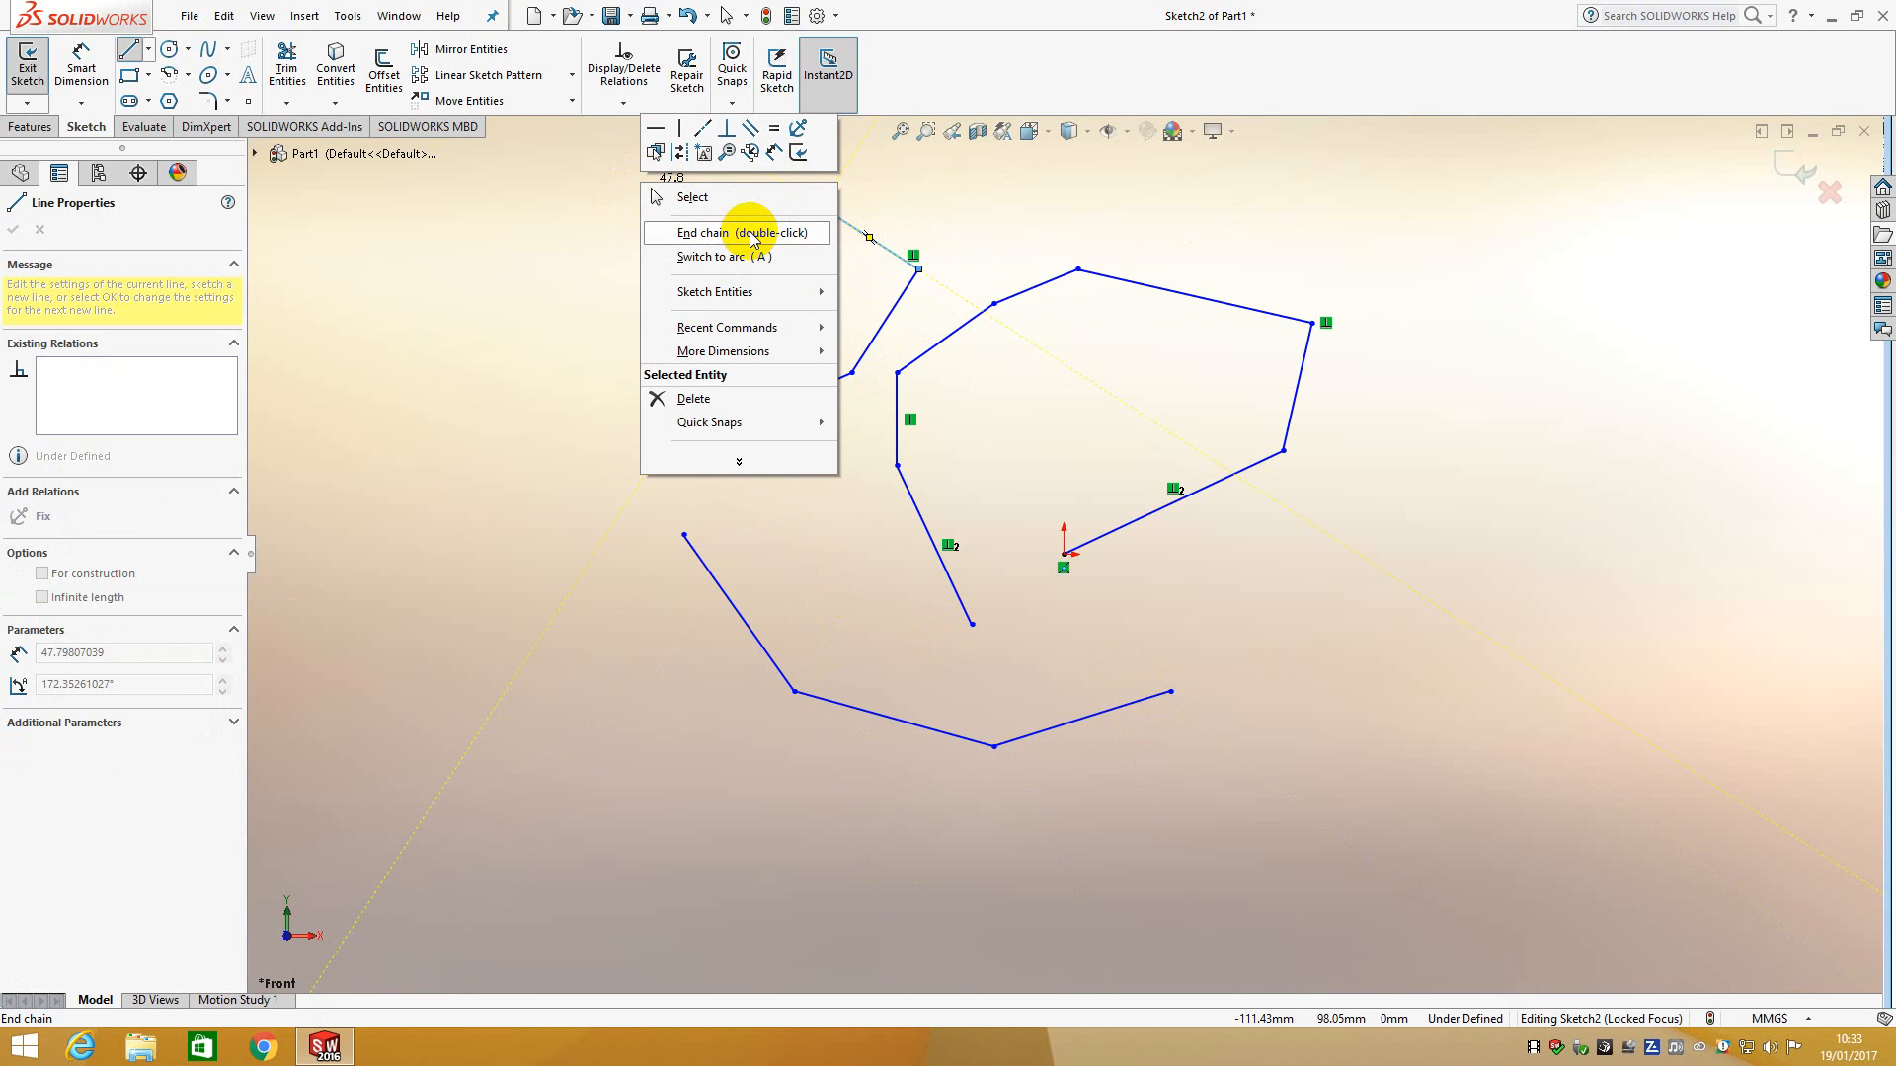
click(724, 234)
key(Escape)
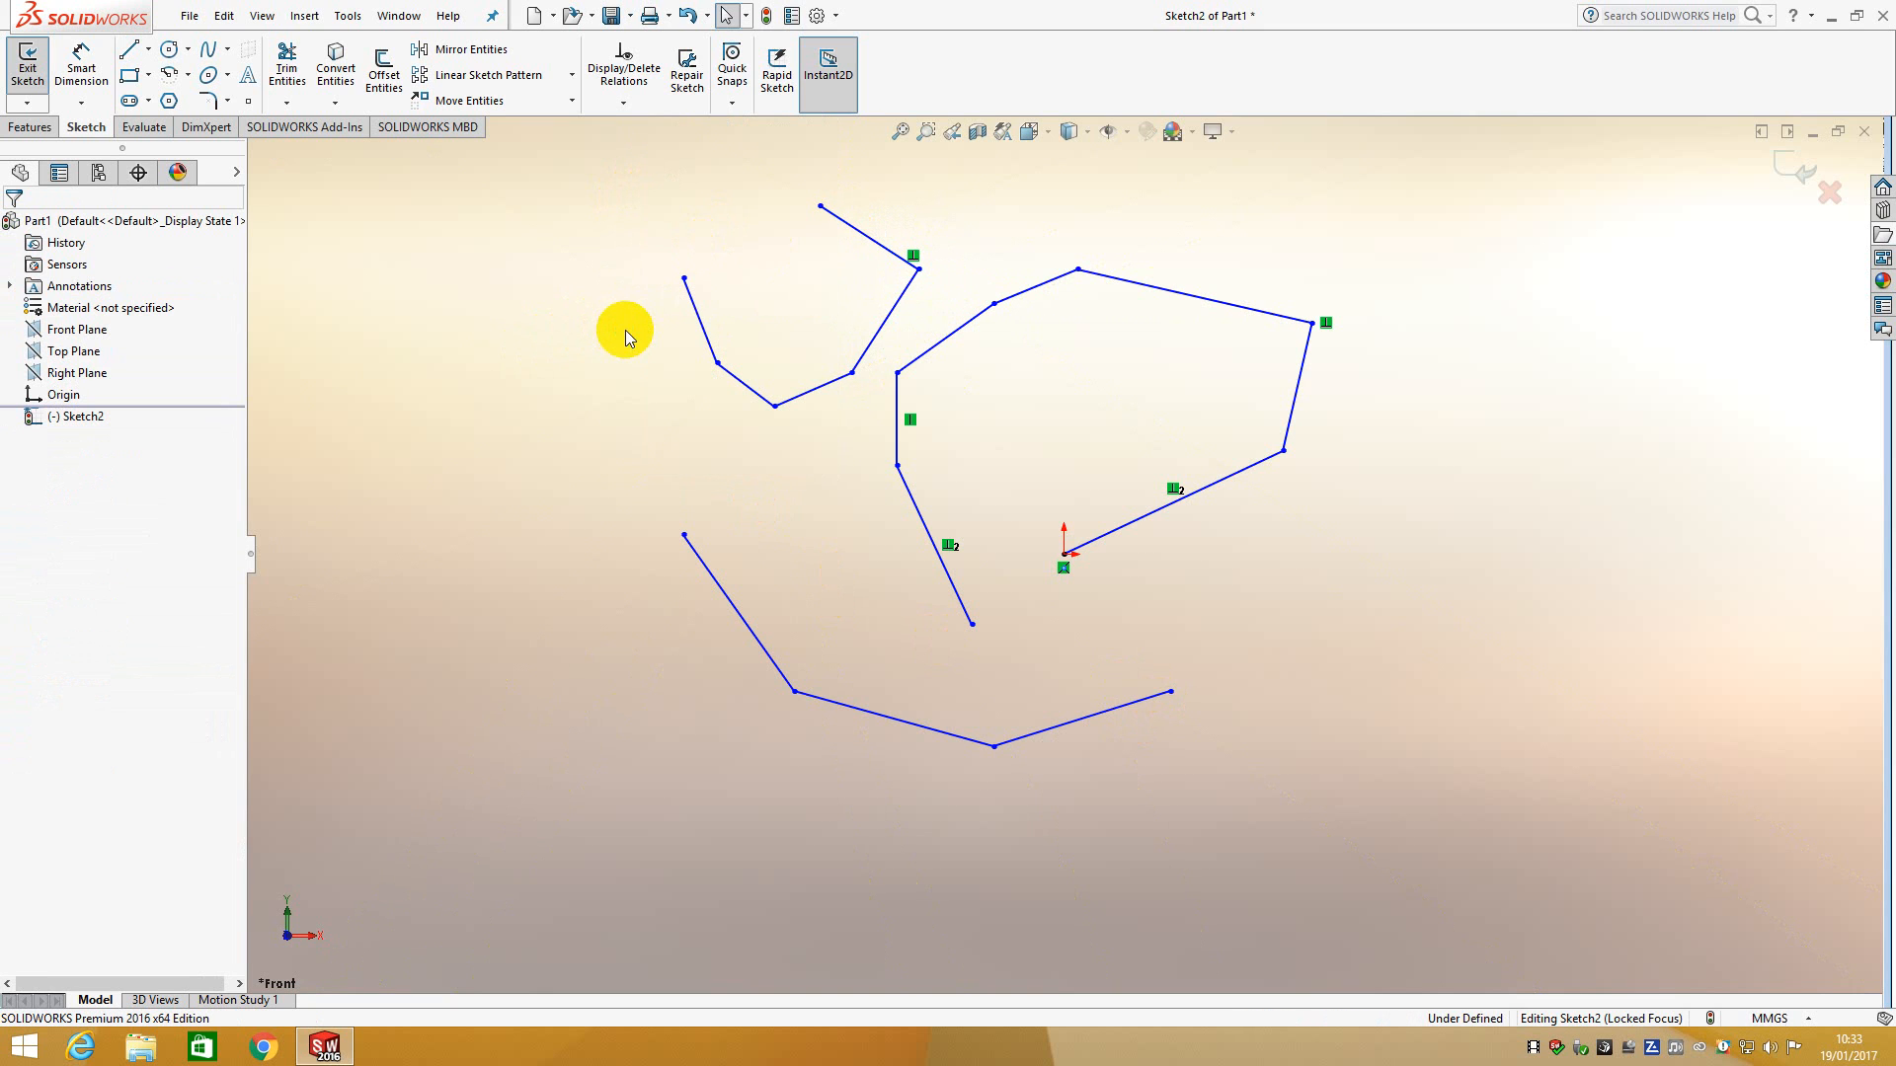
Step: Delete all three line chains from the sketch
mouse_move(537, 187)
mouse_down()
mouse_move(1062, 395)
mouse_move(1564, 874)
mouse_up()
key(Delete)
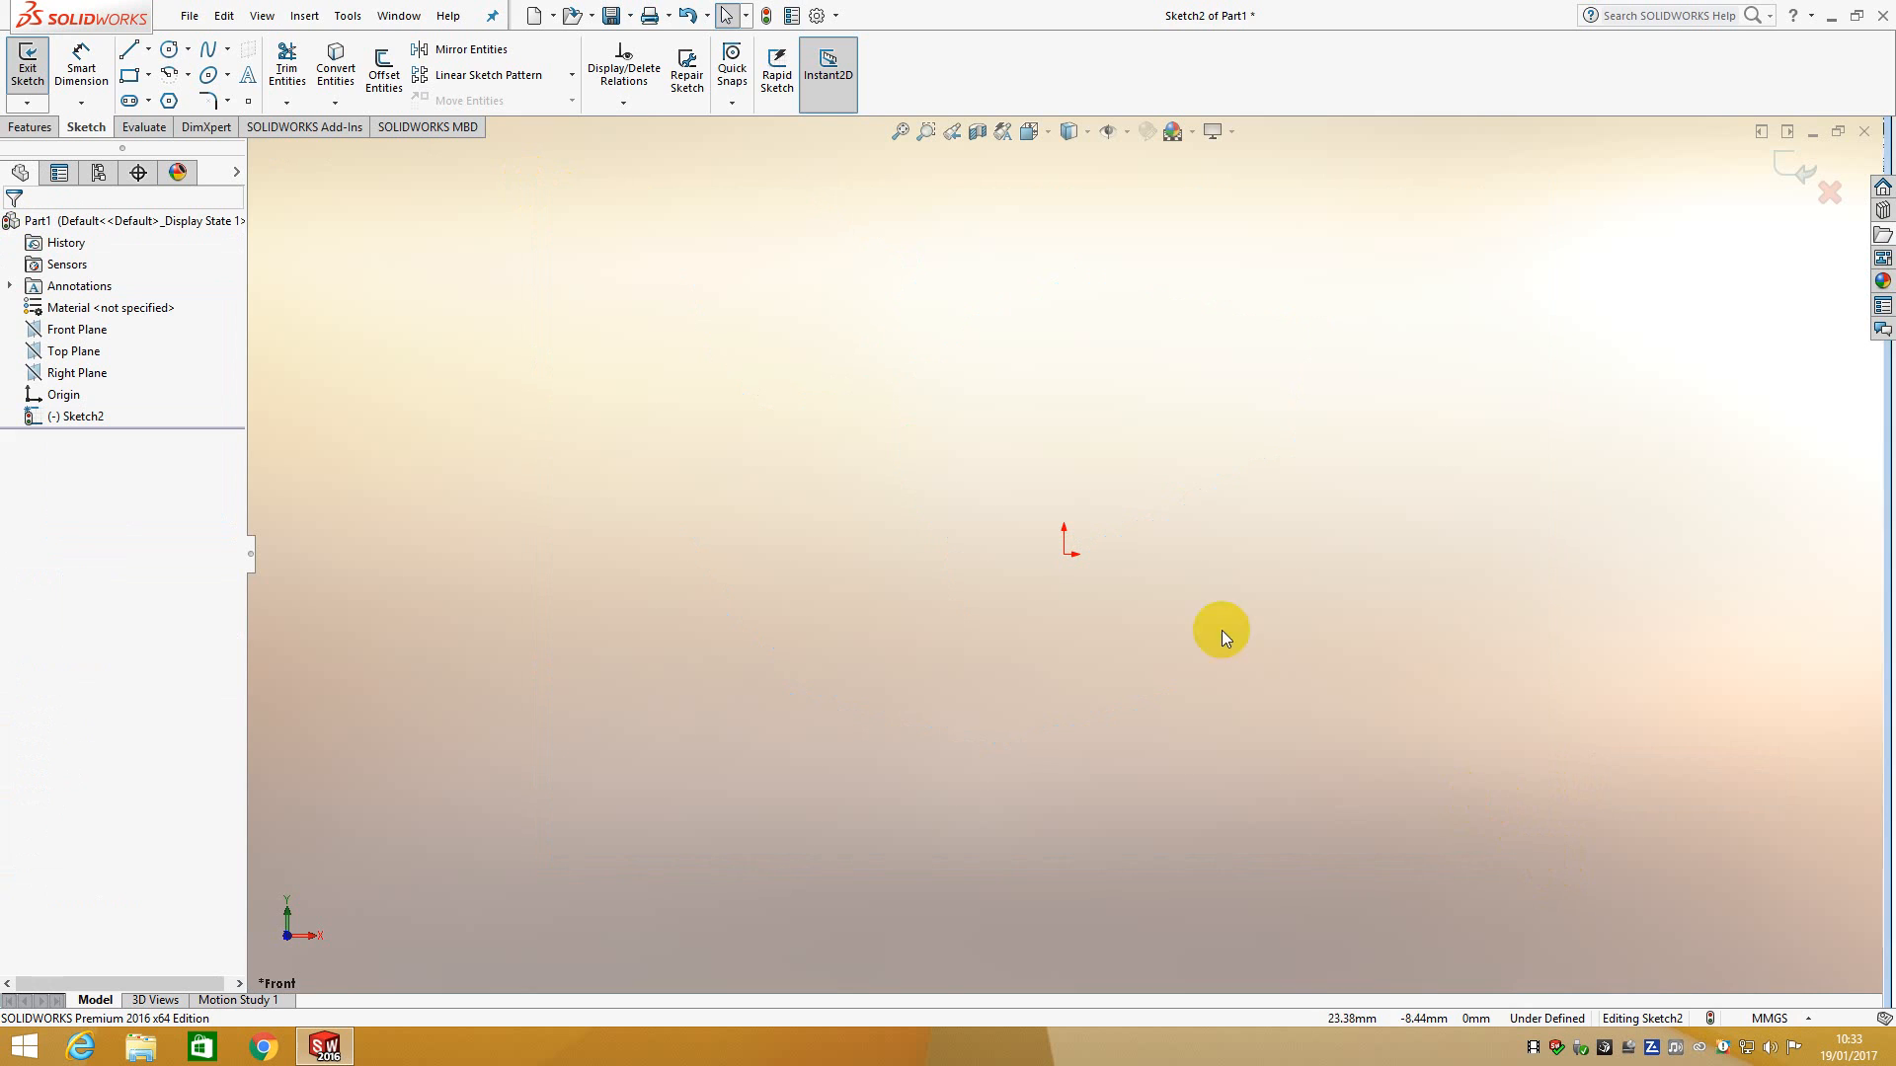
Step: Sketch a line about 58 mm long above the origin, using the Horizontal orientation
click(132, 50)
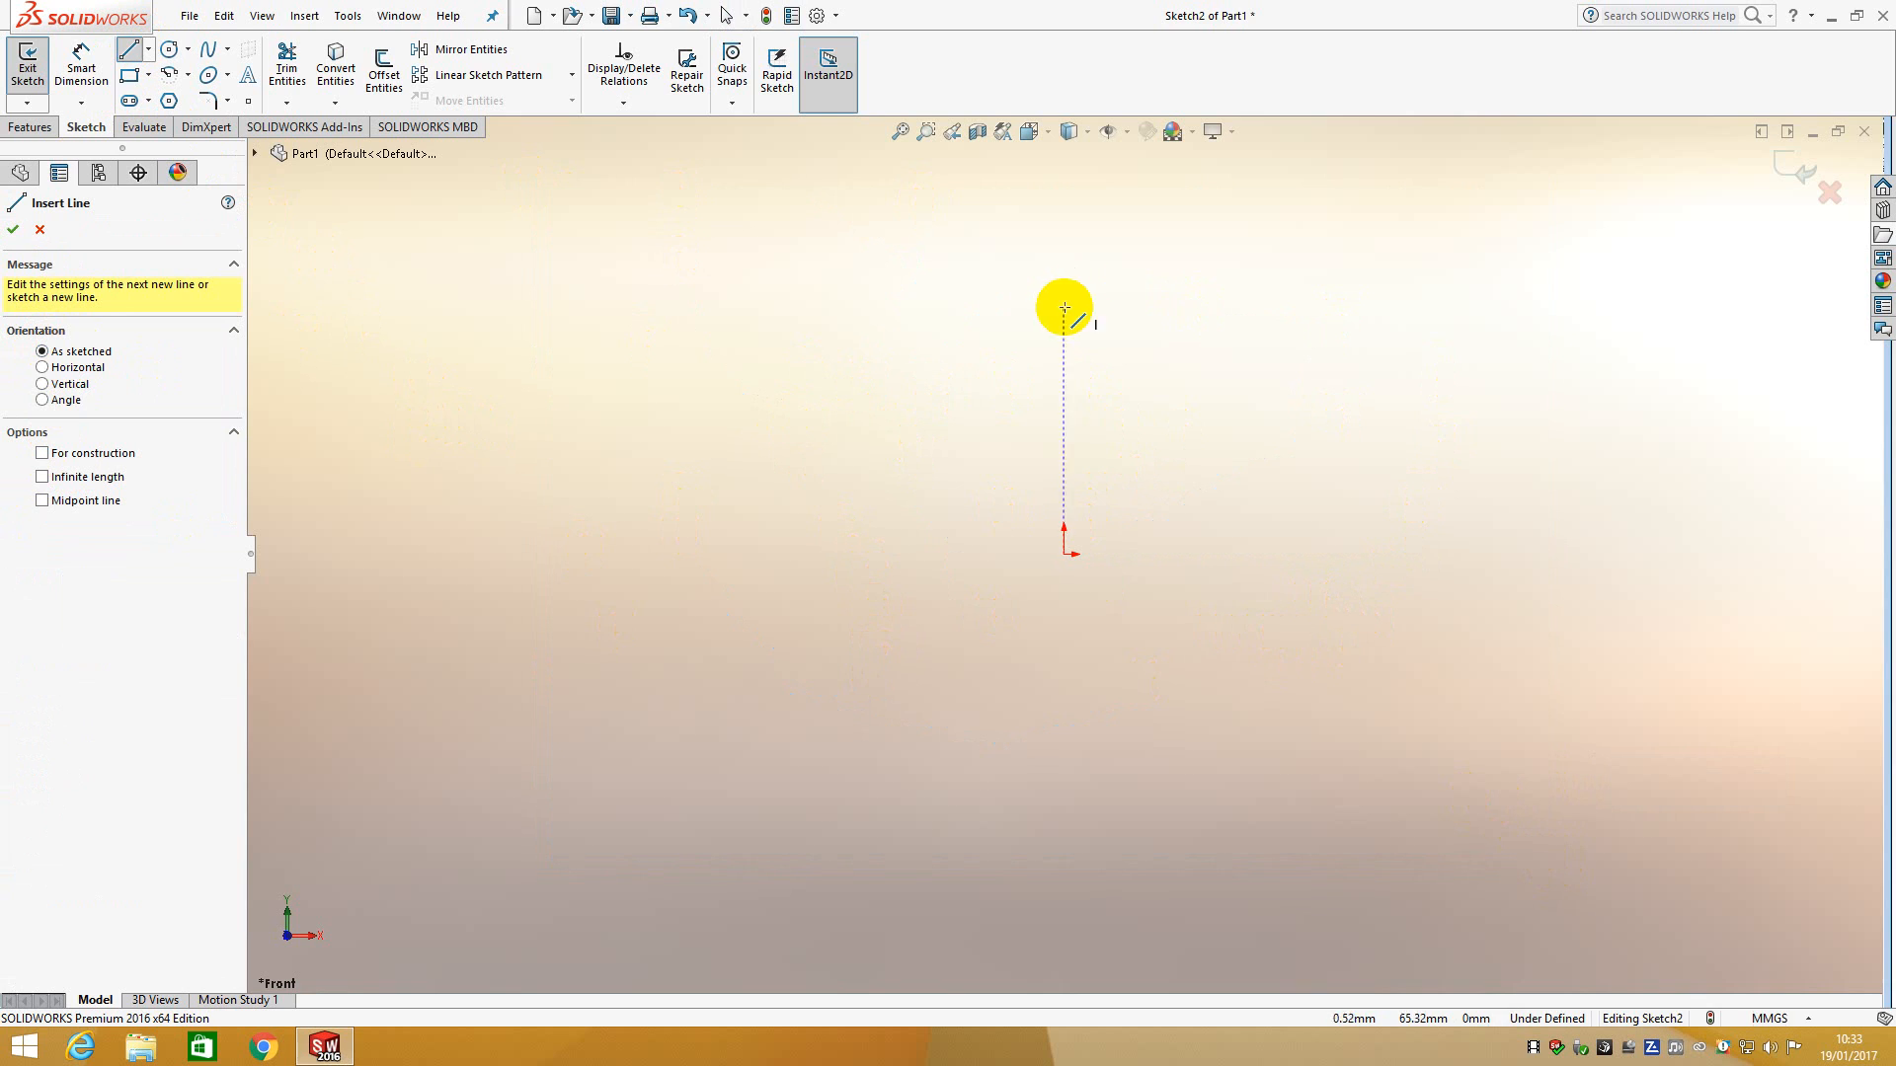
click(42, 367)
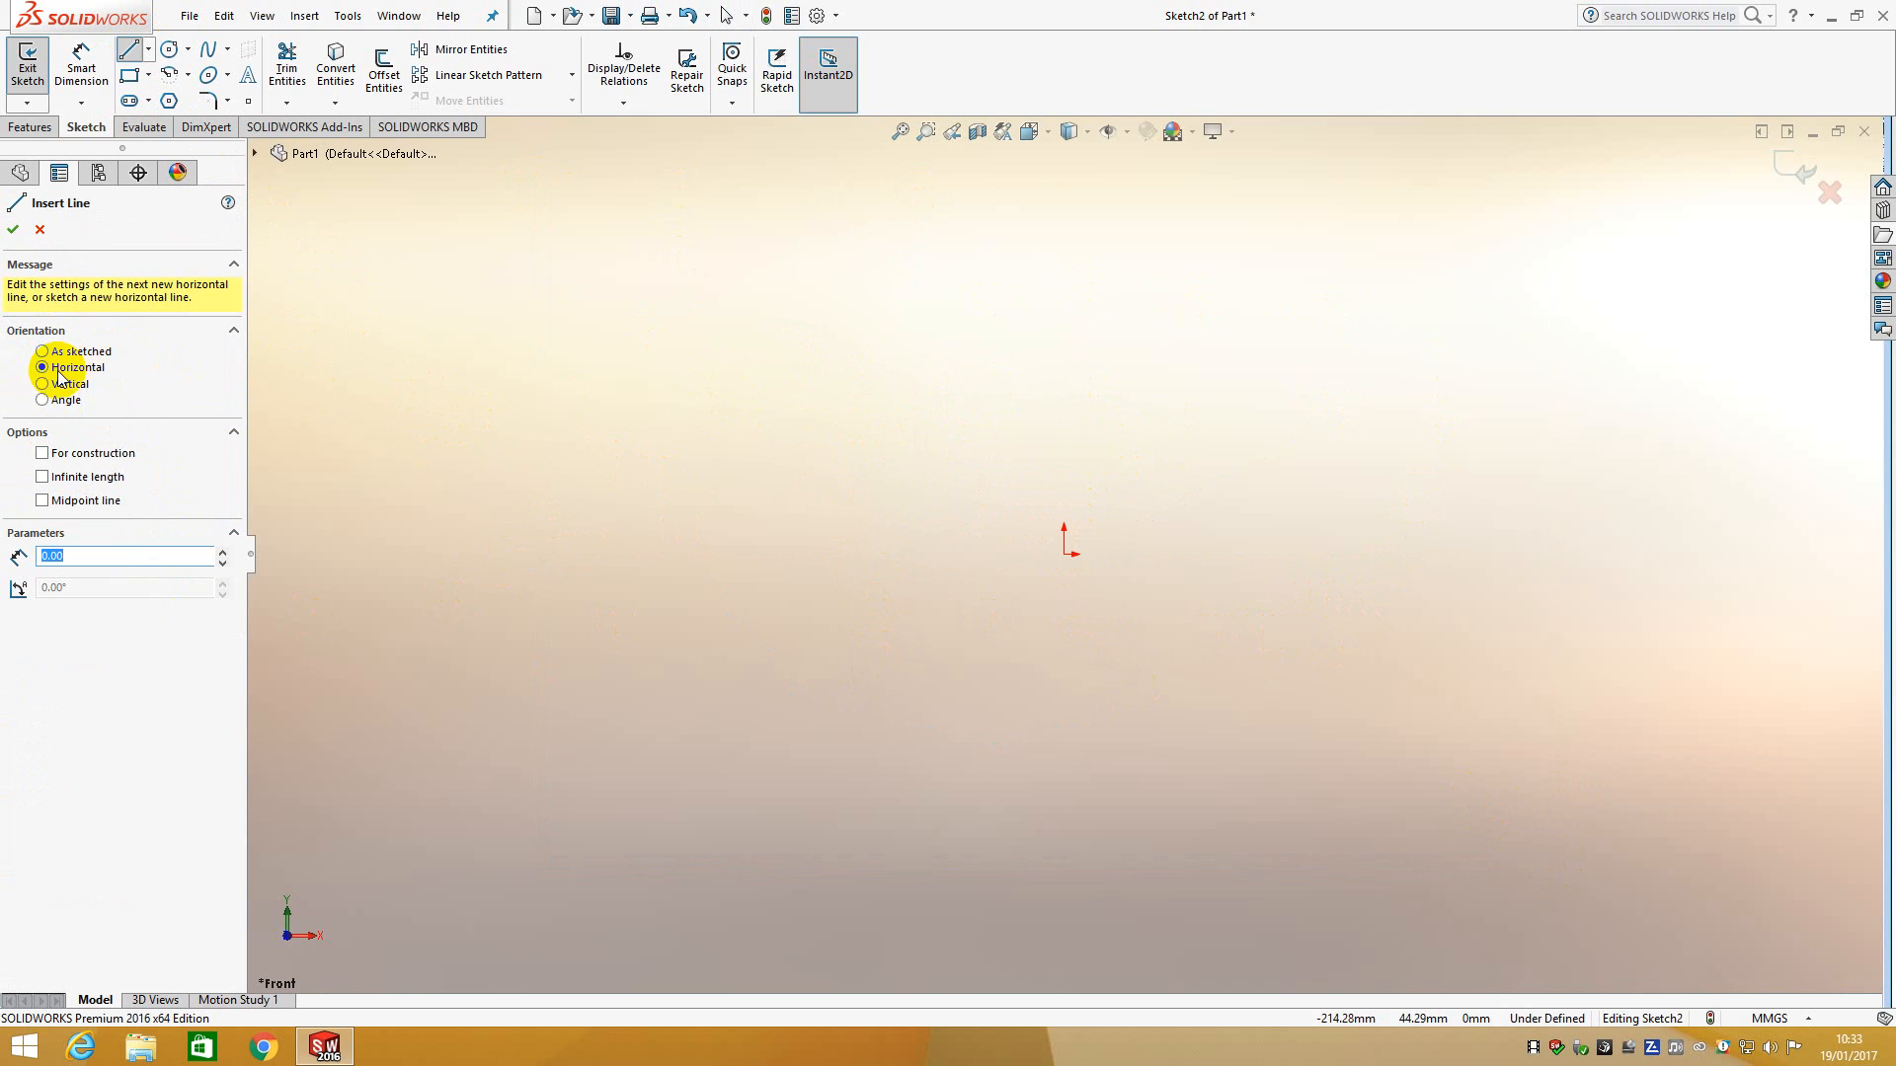
click(1065, 460)
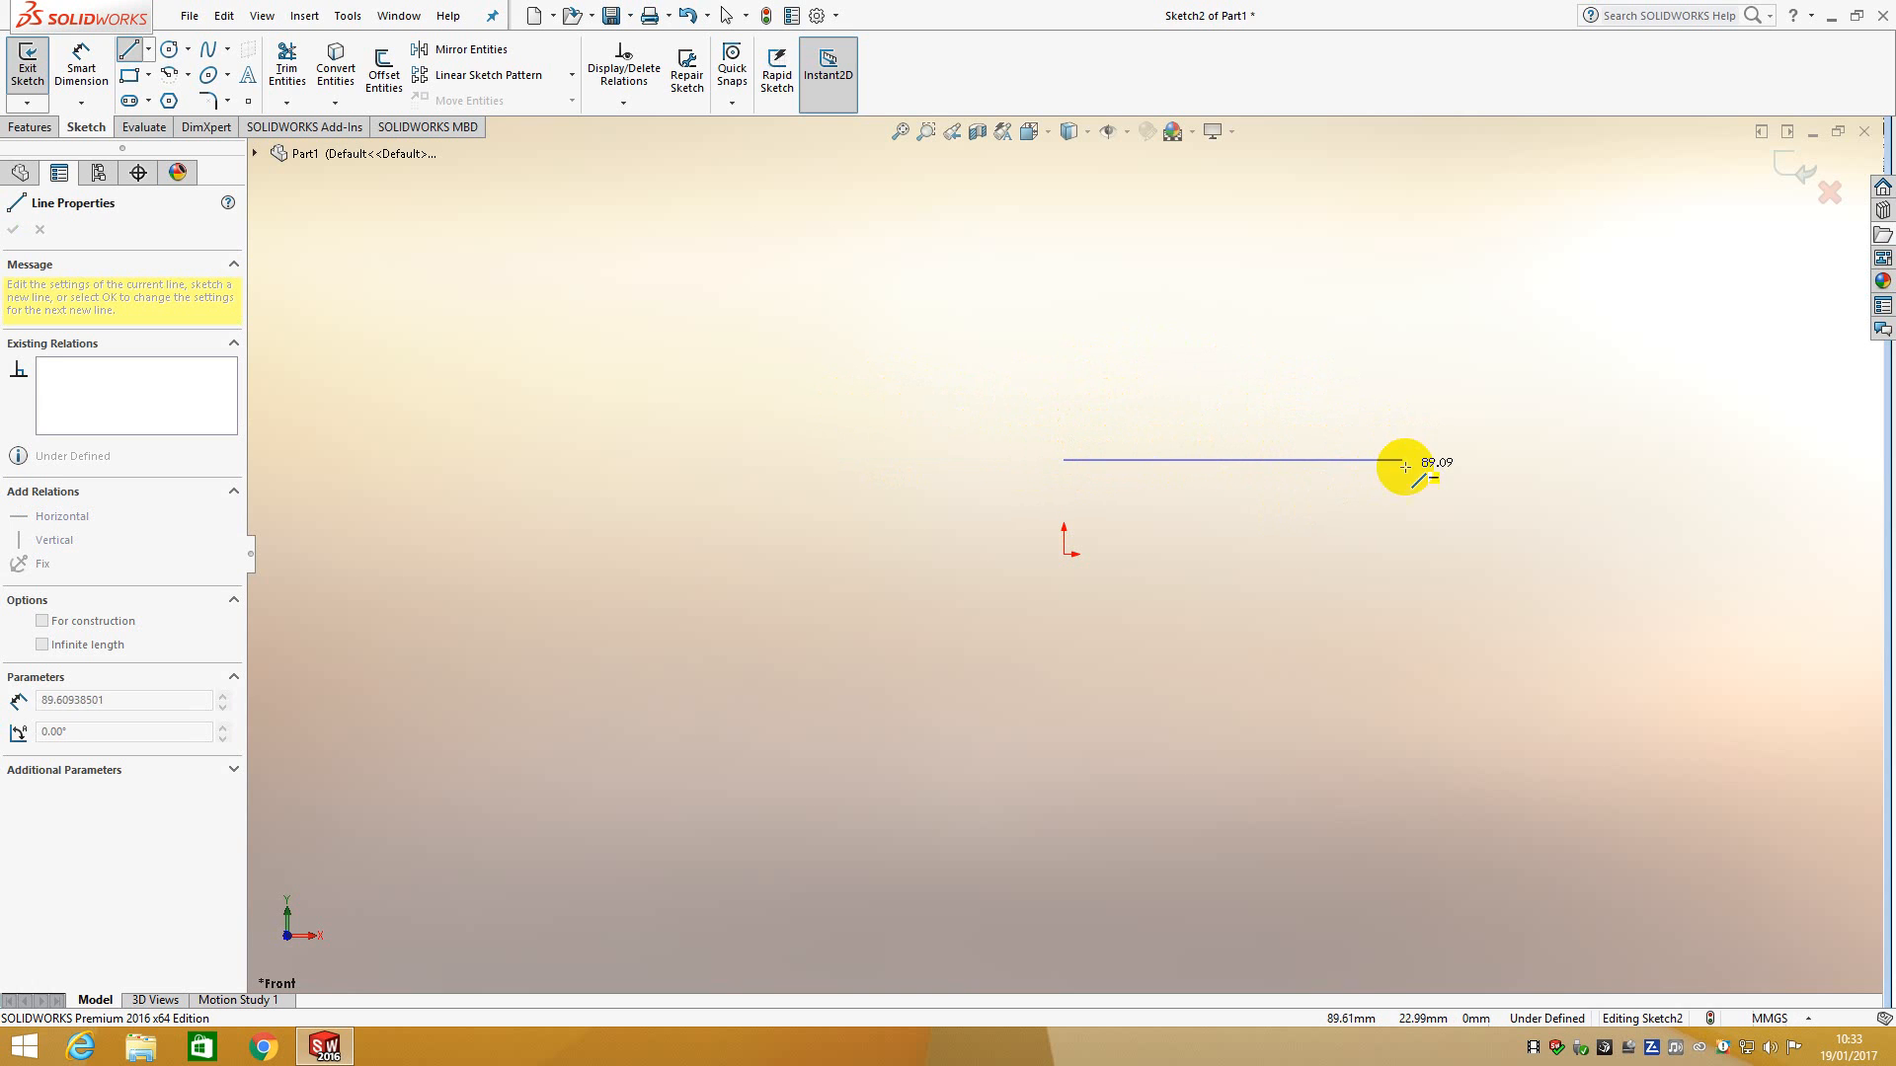
click(1282, 504)
key(Escape)
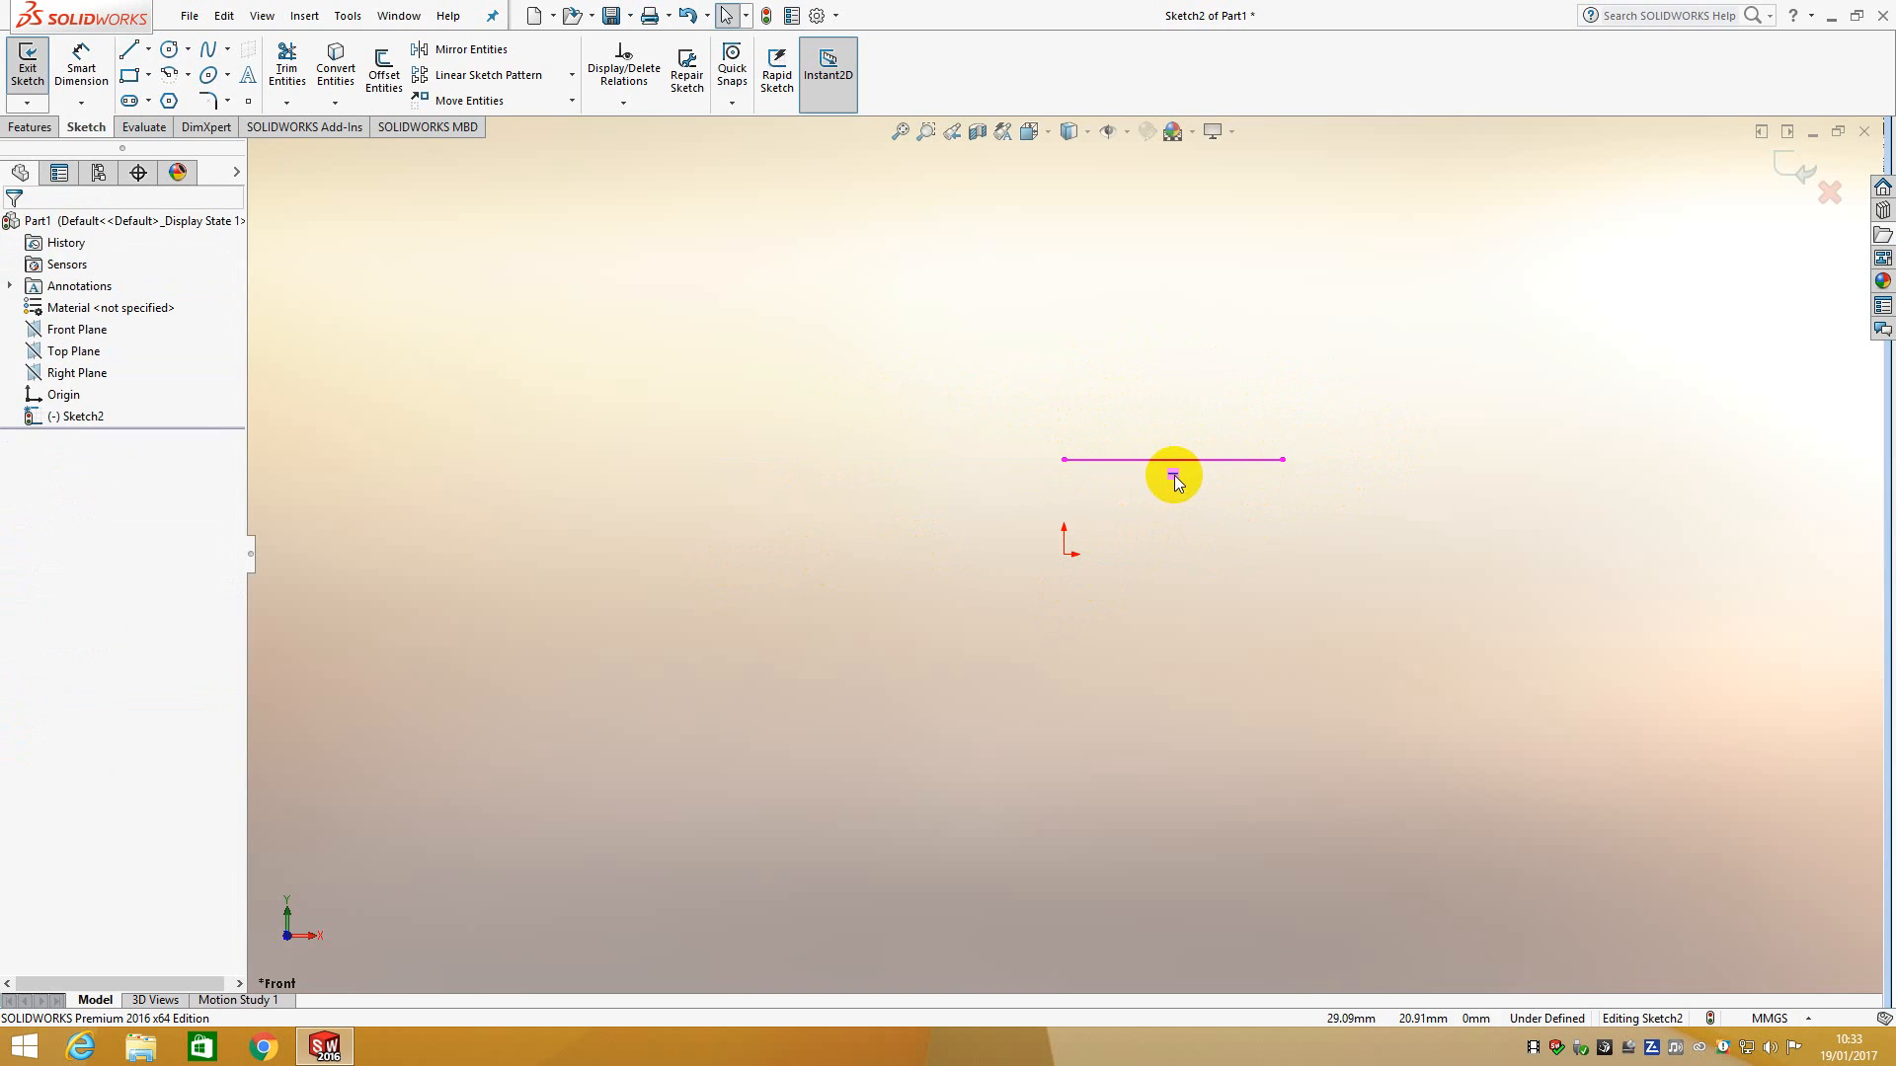
Step: Reposition the horizontal line with its left endpoint on the origin, and delete the line
mouse_move(1282, 459)
mouse_down()
mouse_move(1282, 441)
mouse_move(1321, 463)
mouse_move(1287, 467)
mouse_up()
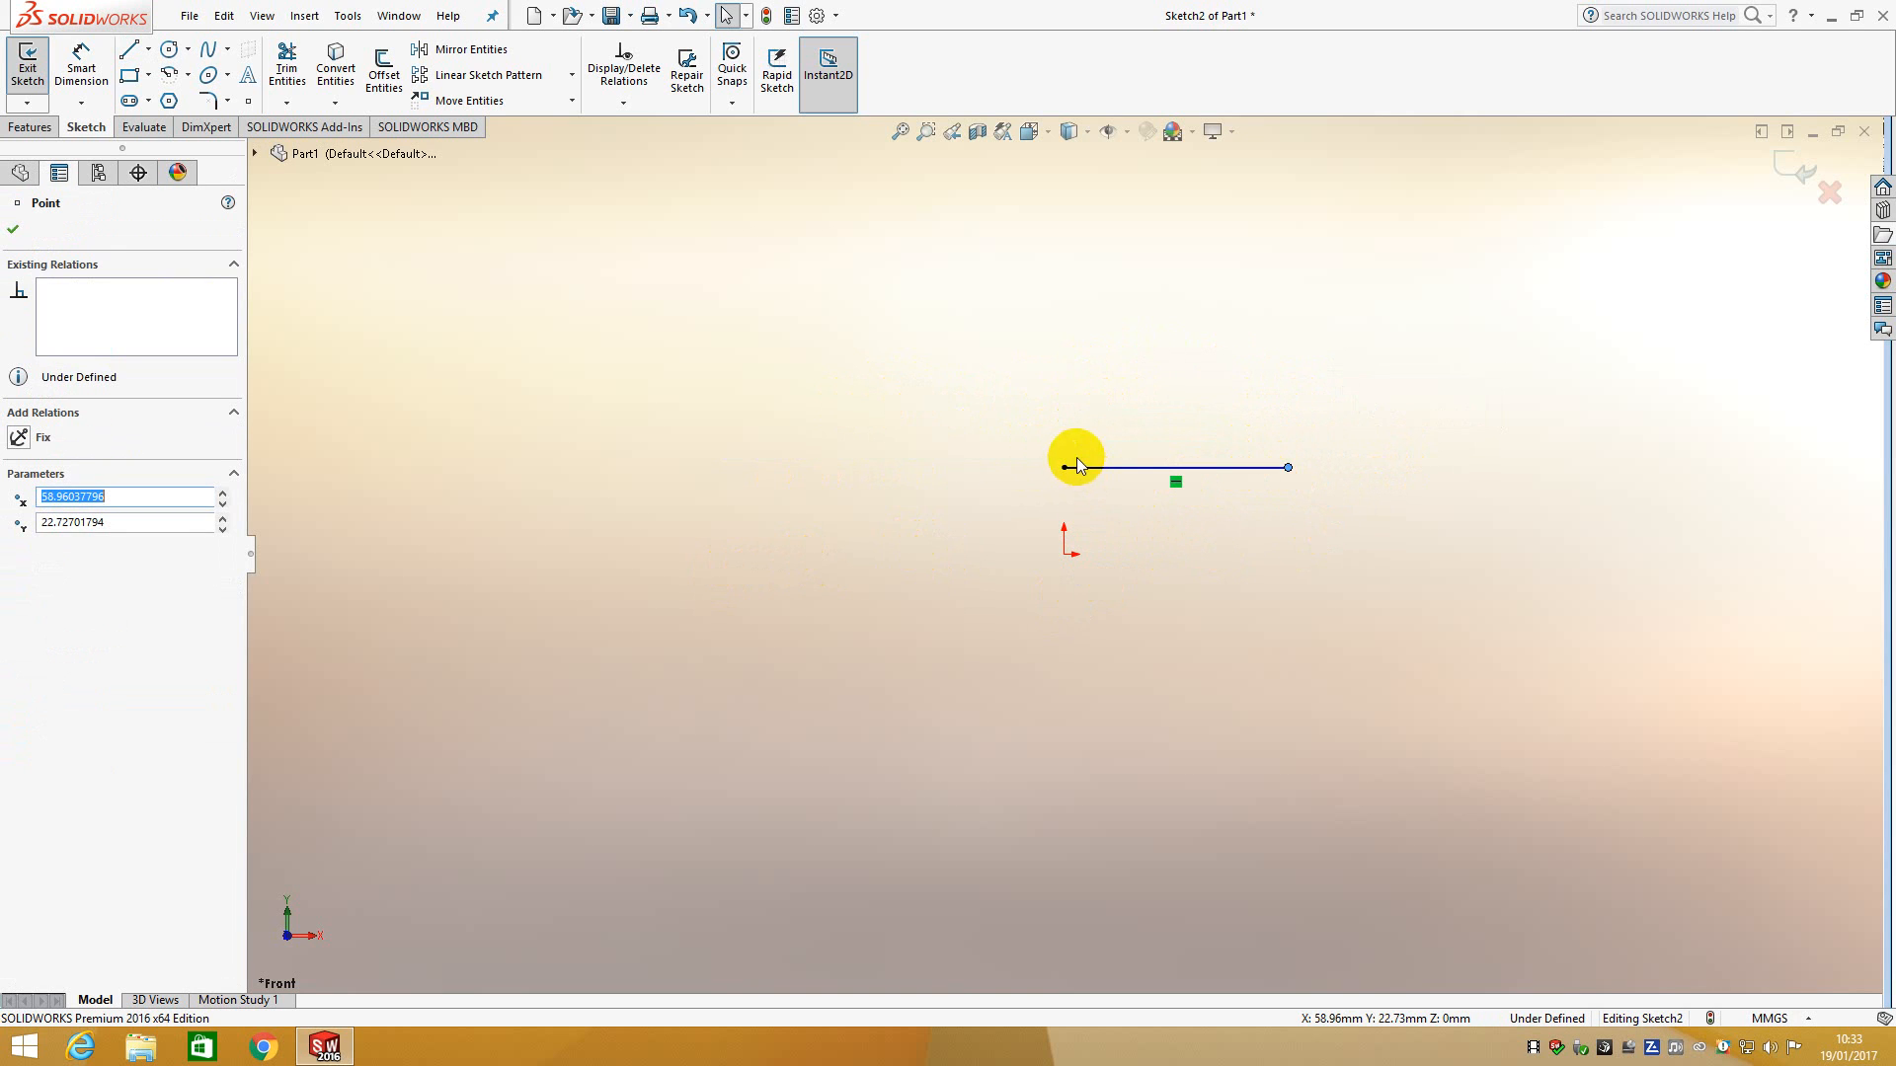
drag(1069, 473, 1064, 554)
mouse_move(1287, 554)
mouse_down()
mouse_move(1297, 516)
mouse_move(1284, 556)
mouse_up()
click(1112, 555)
key(Delete)
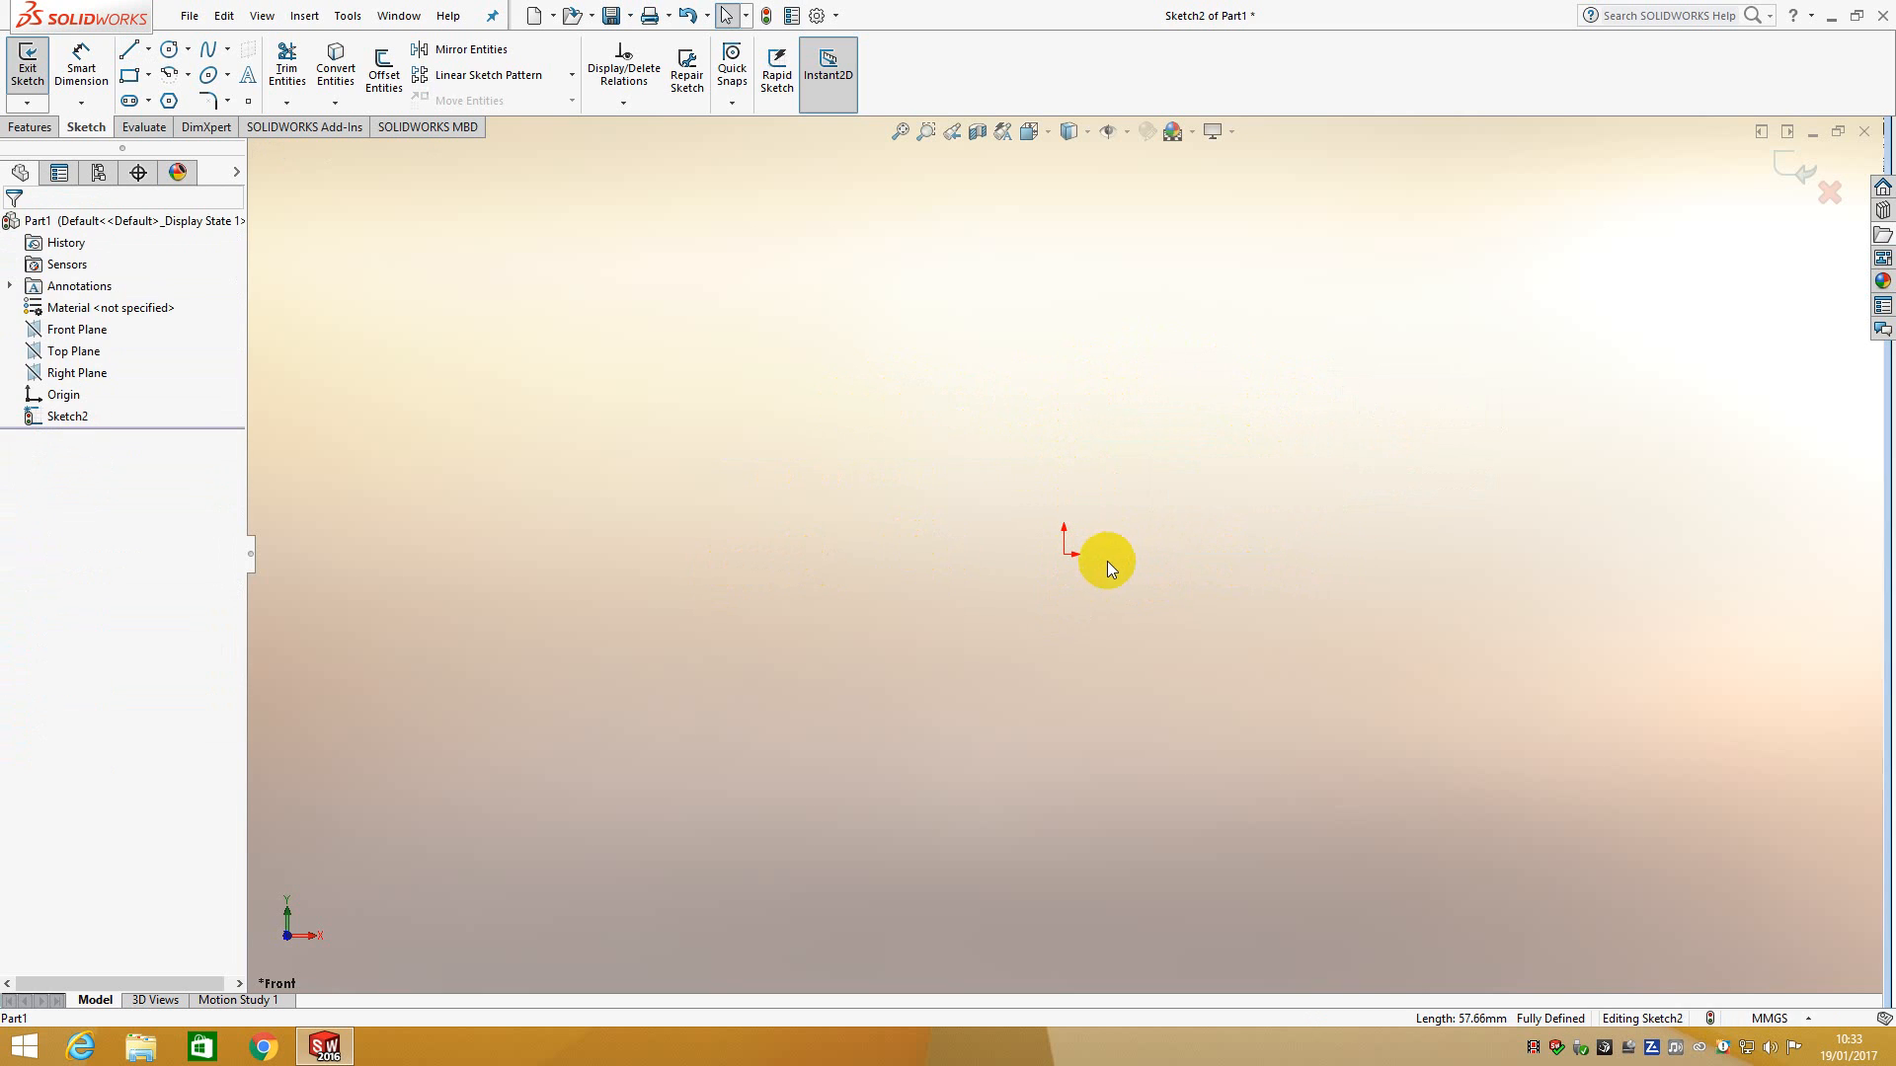
Step: Sketch a line from the origin with the Angle orientation at 45°, ending at about X 37 mm, Y 37 mm
click(128, 55)
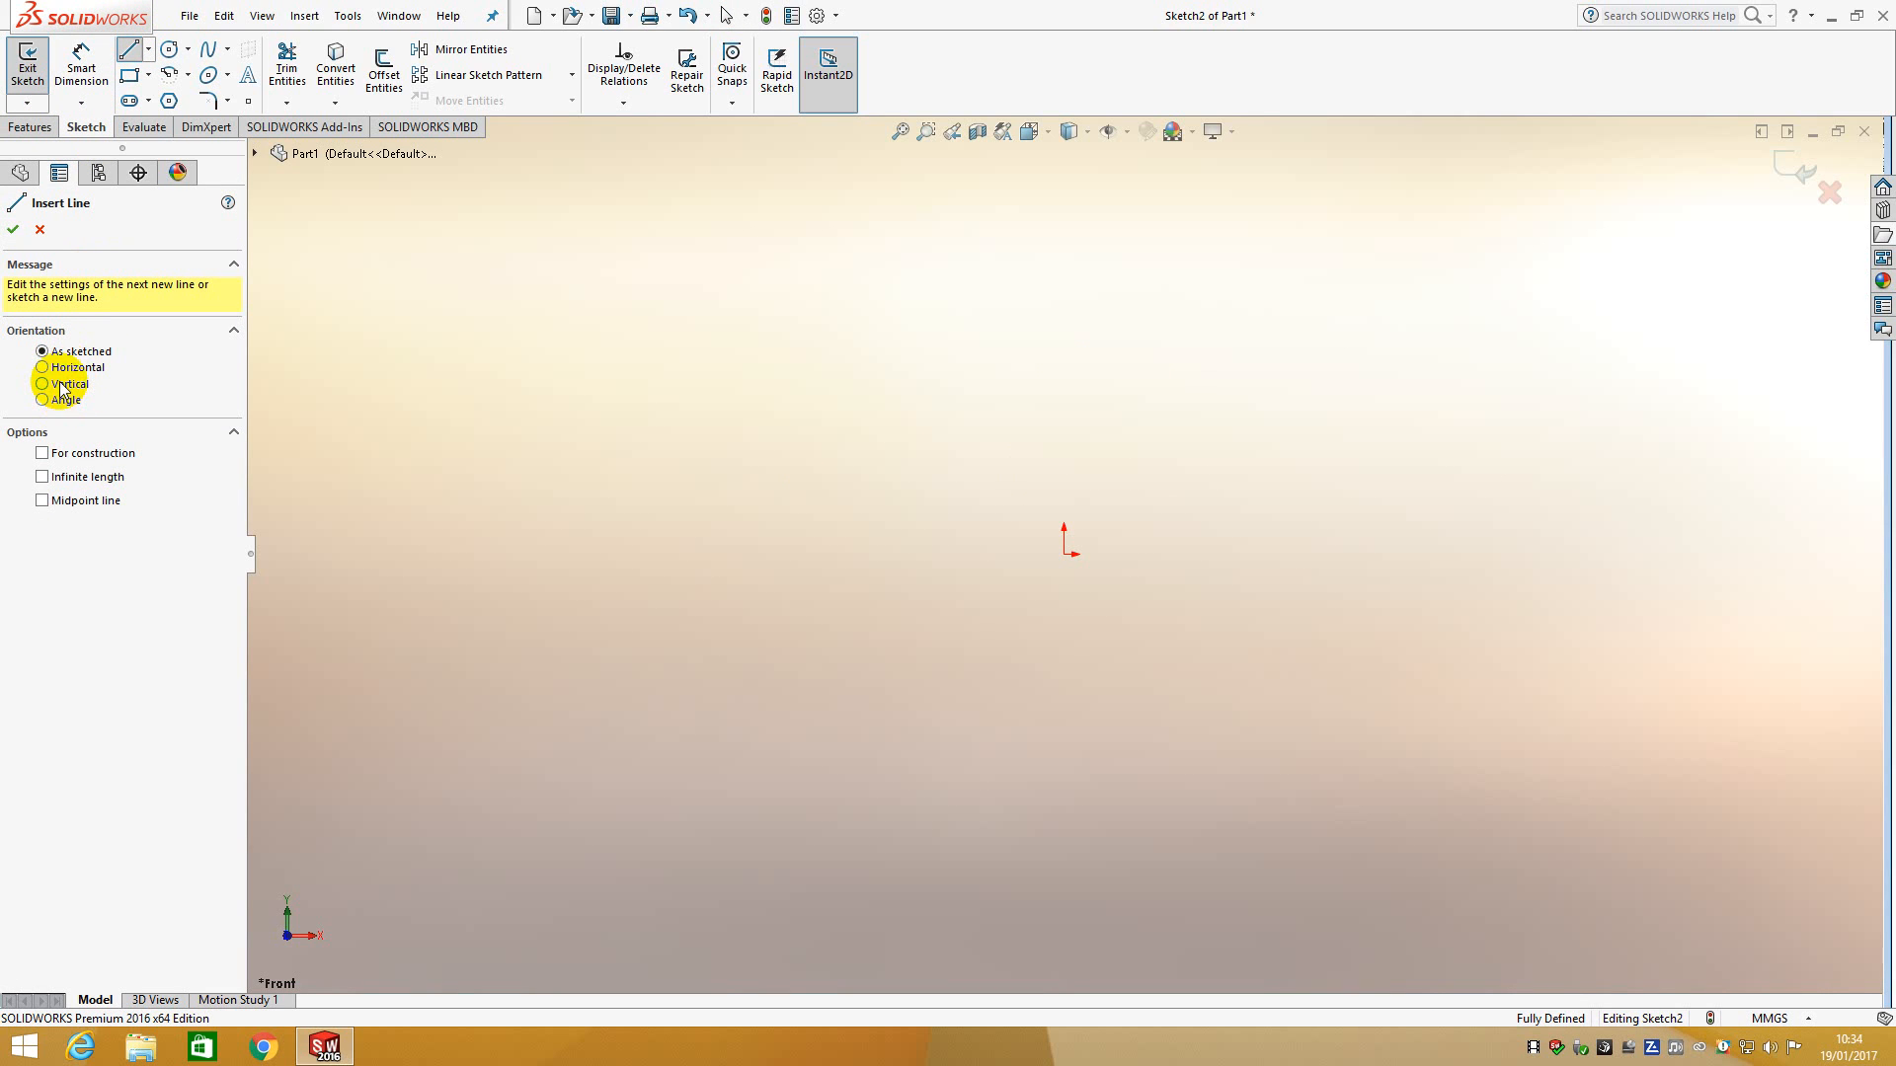
click(48, 403)
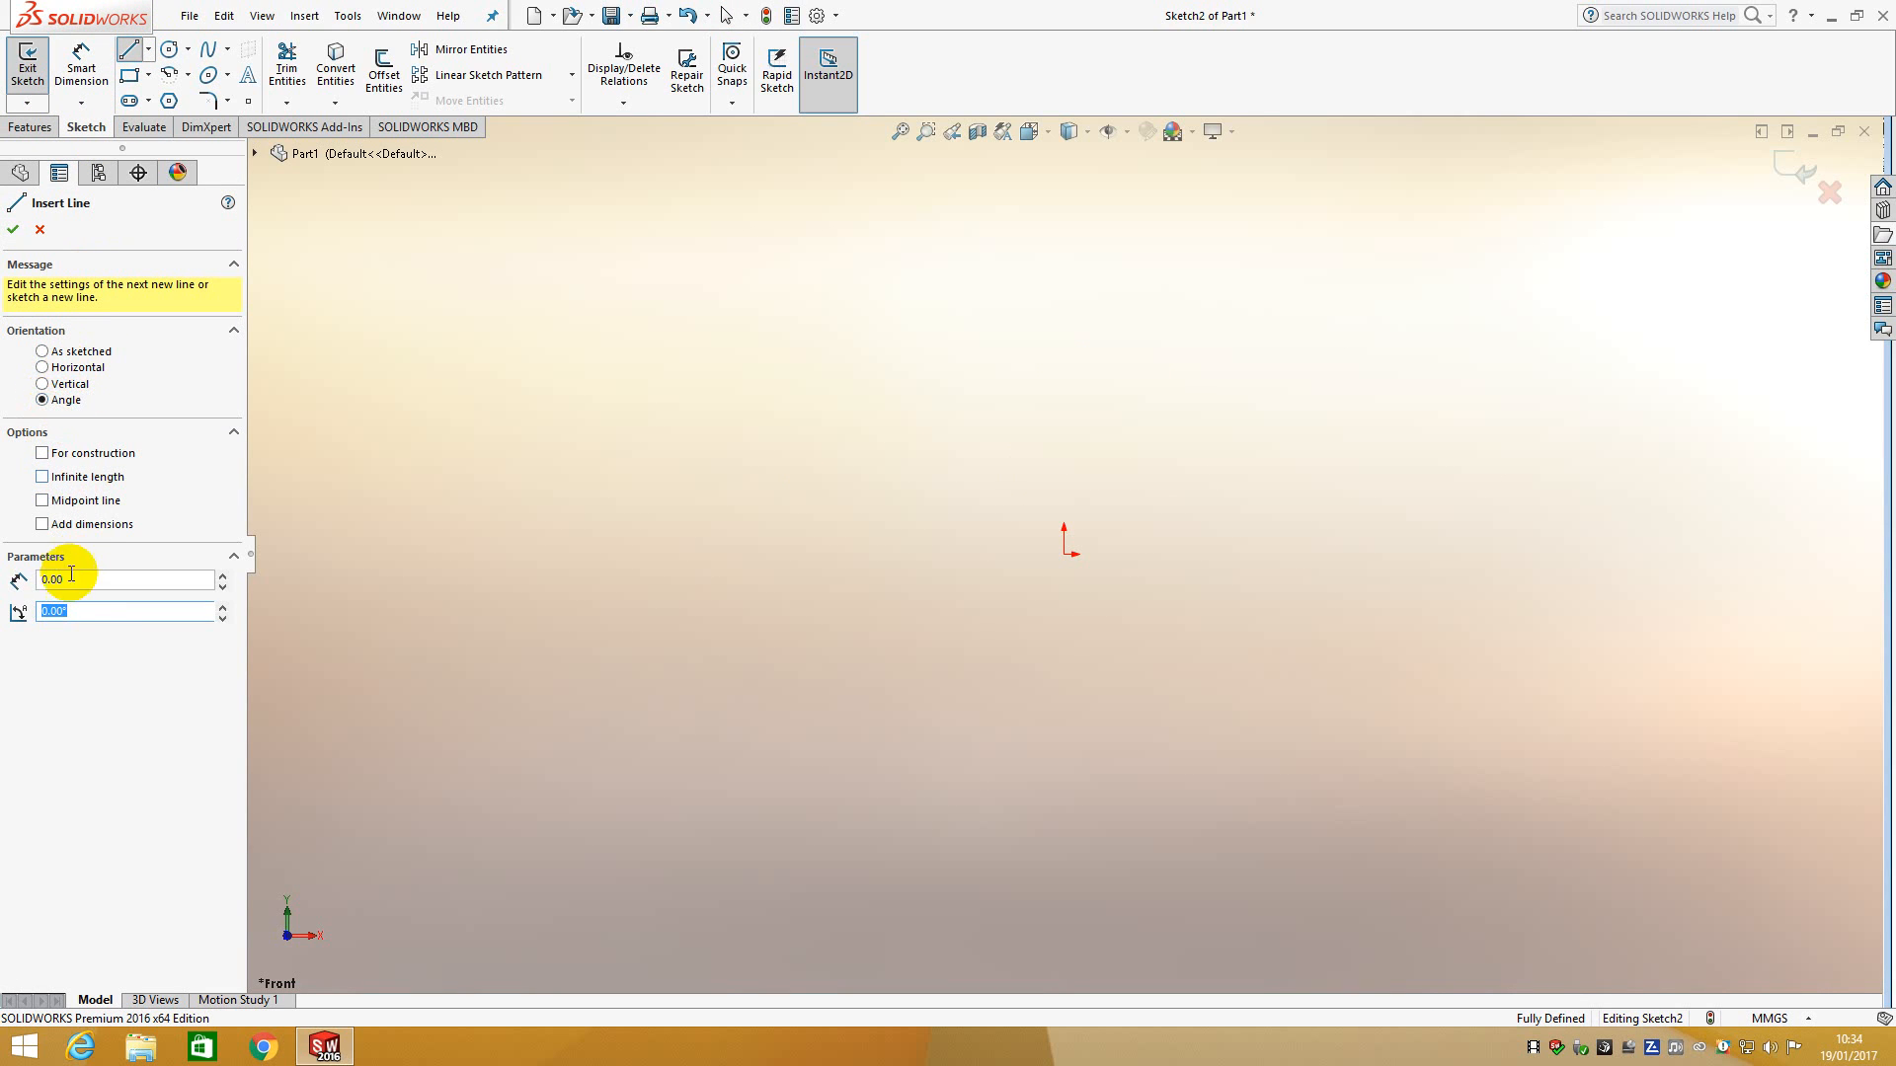
drag(90, 614, 5, 614)
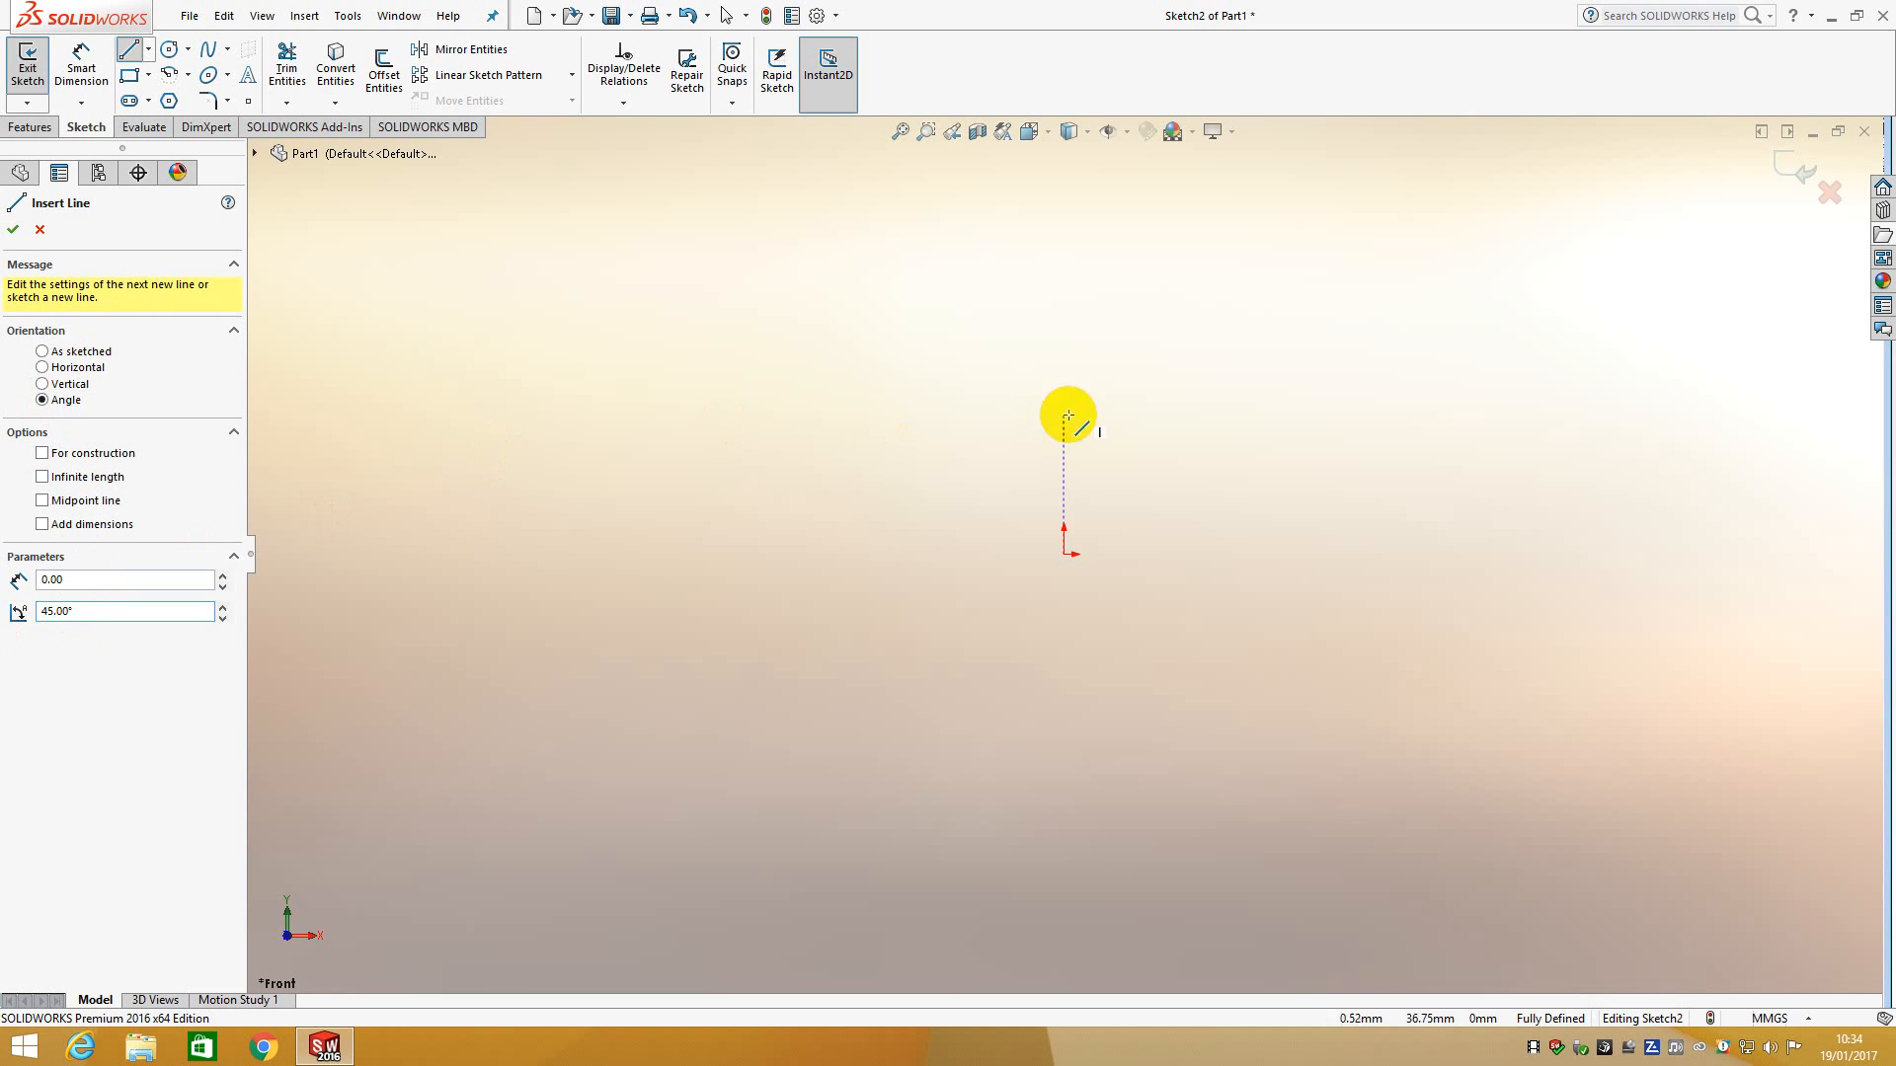
click(1066, 554)
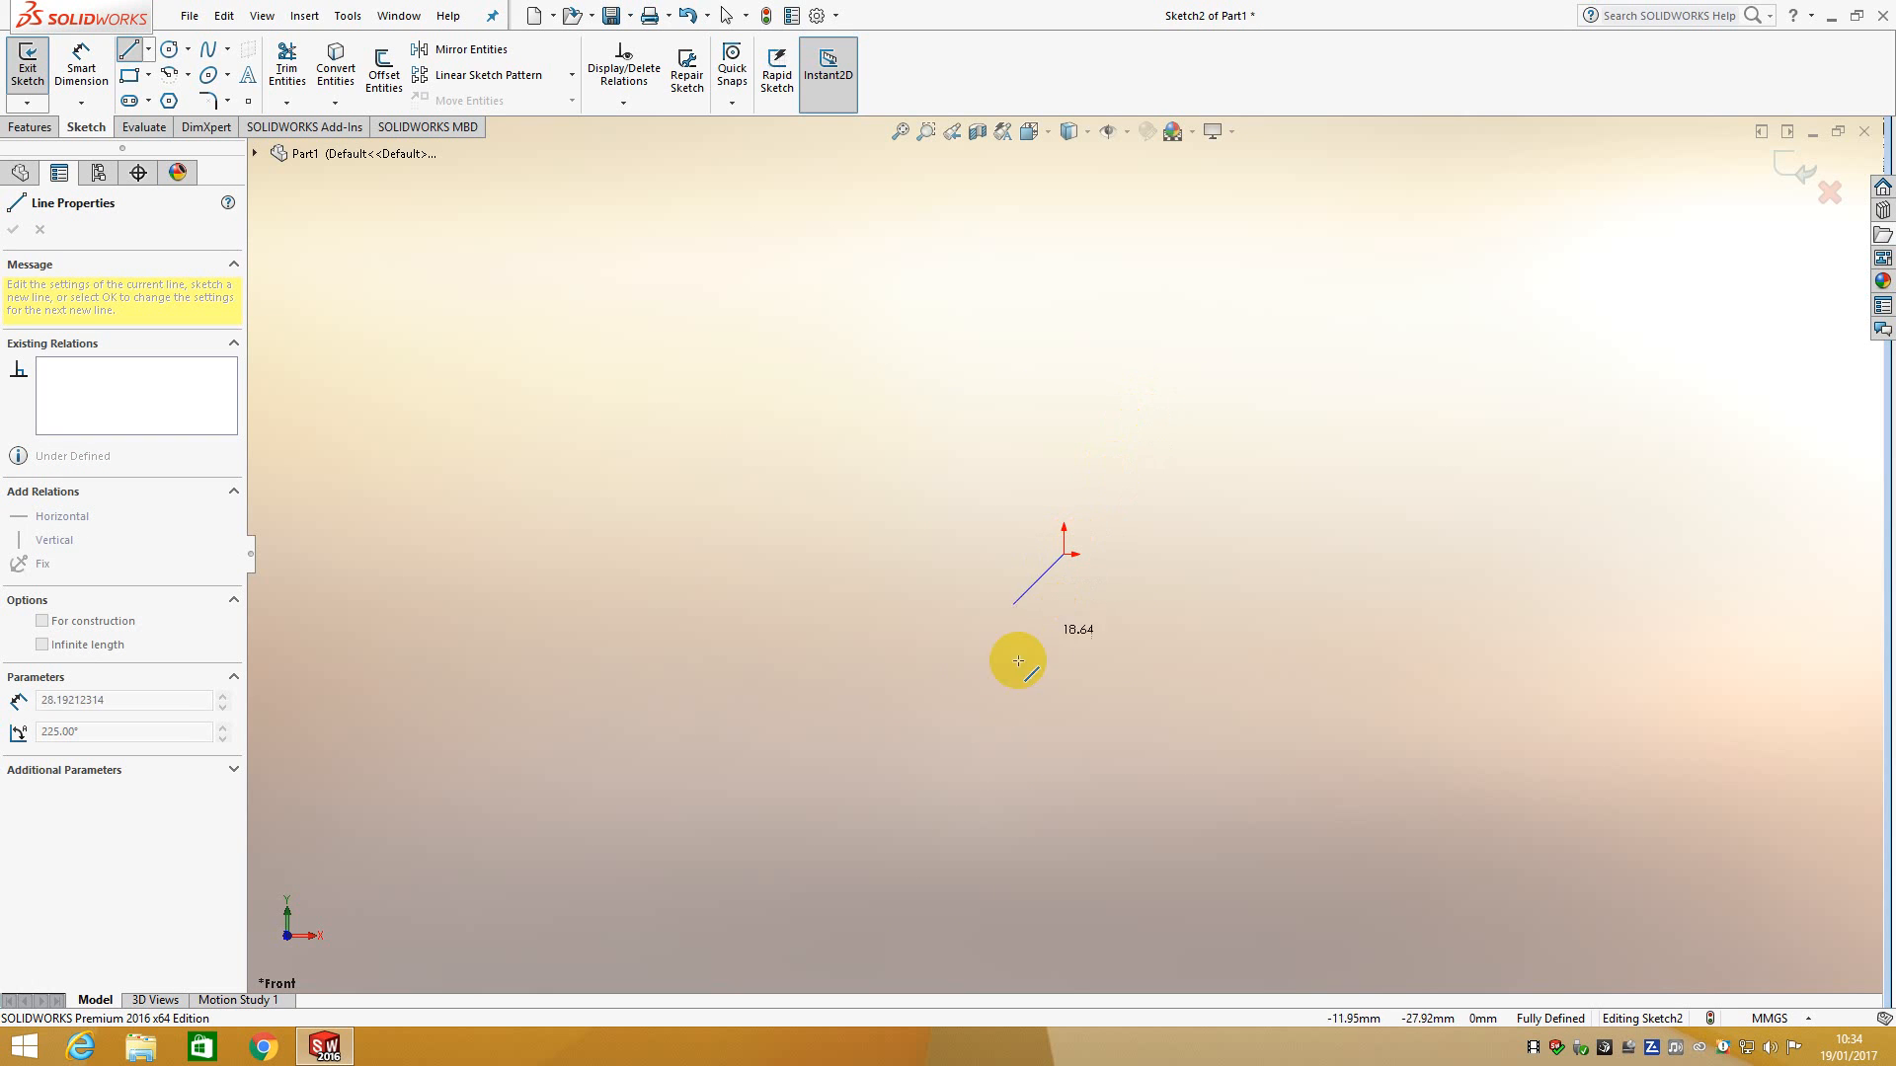
click(1211, 421)
key(Escape)
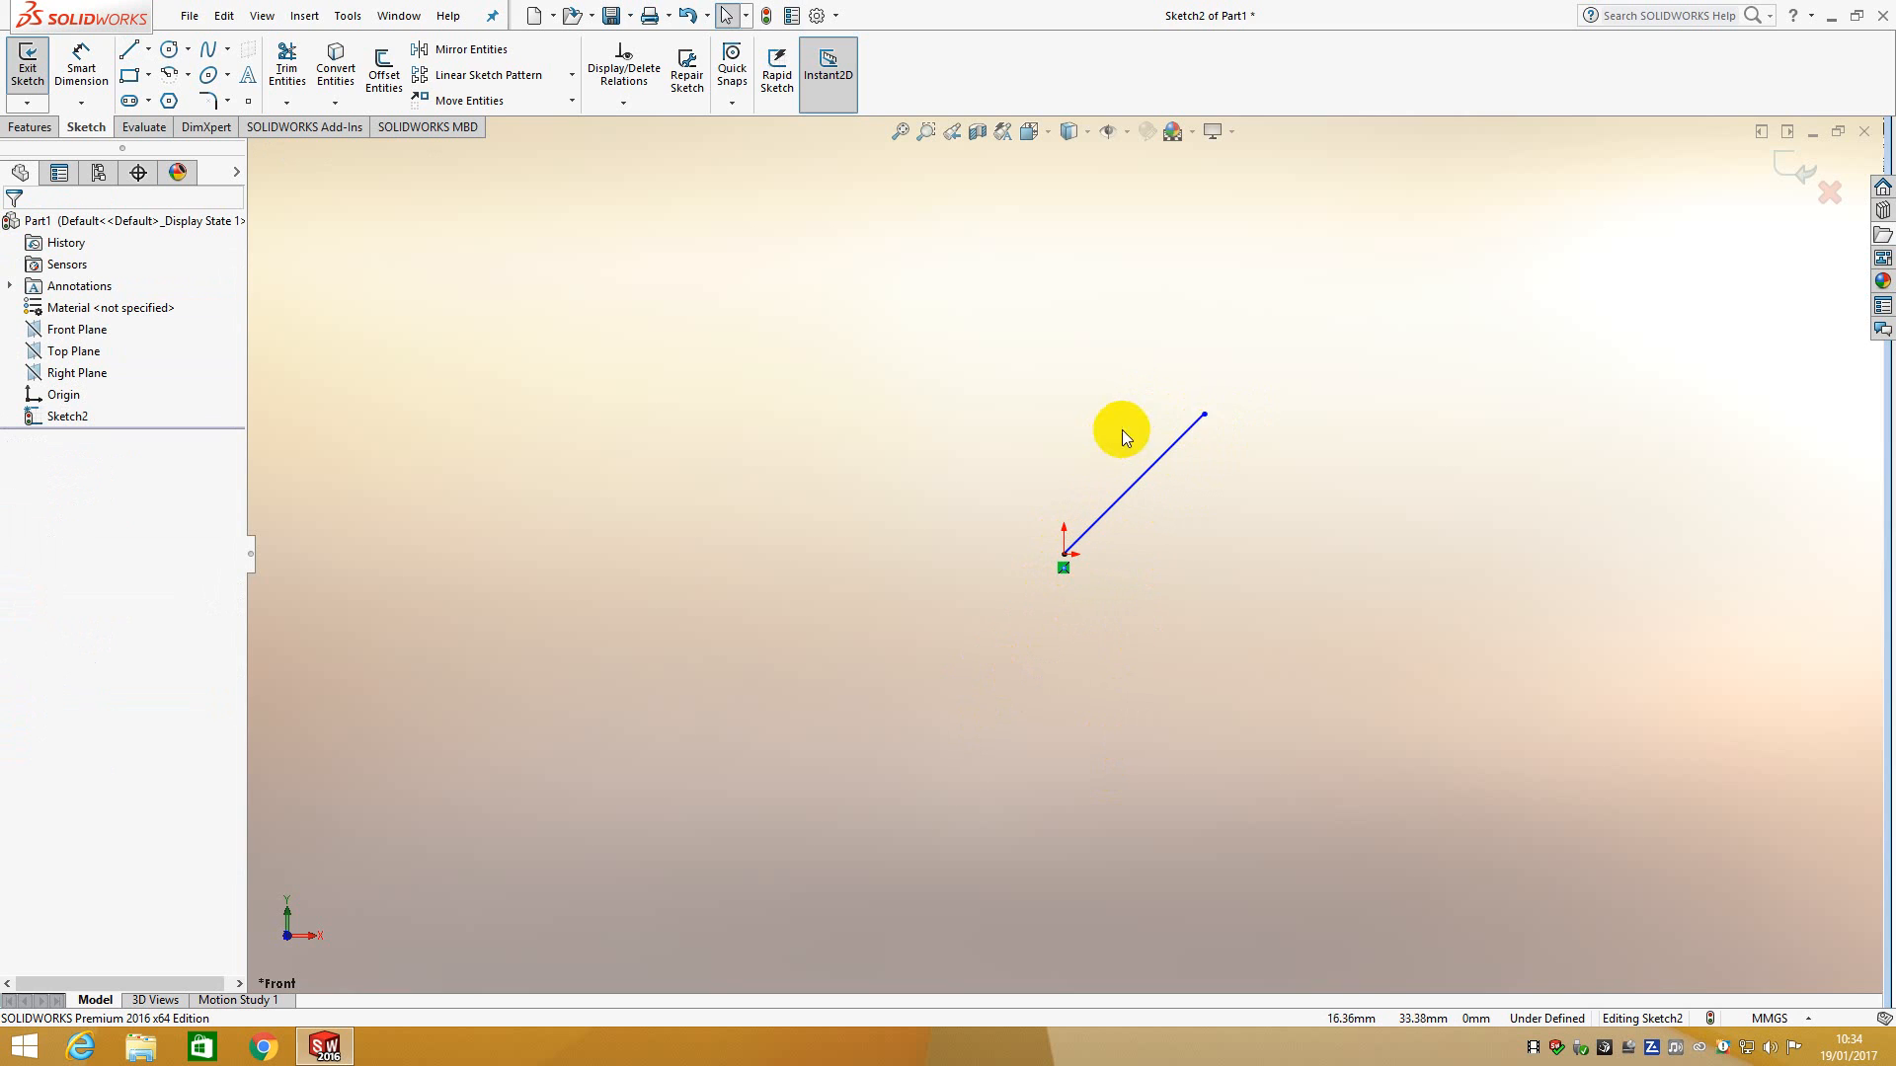
Step: Try moving the angled line's free endpoint to other positions, and undo the endpoint move
drag(1206, 413, 1251, 506)
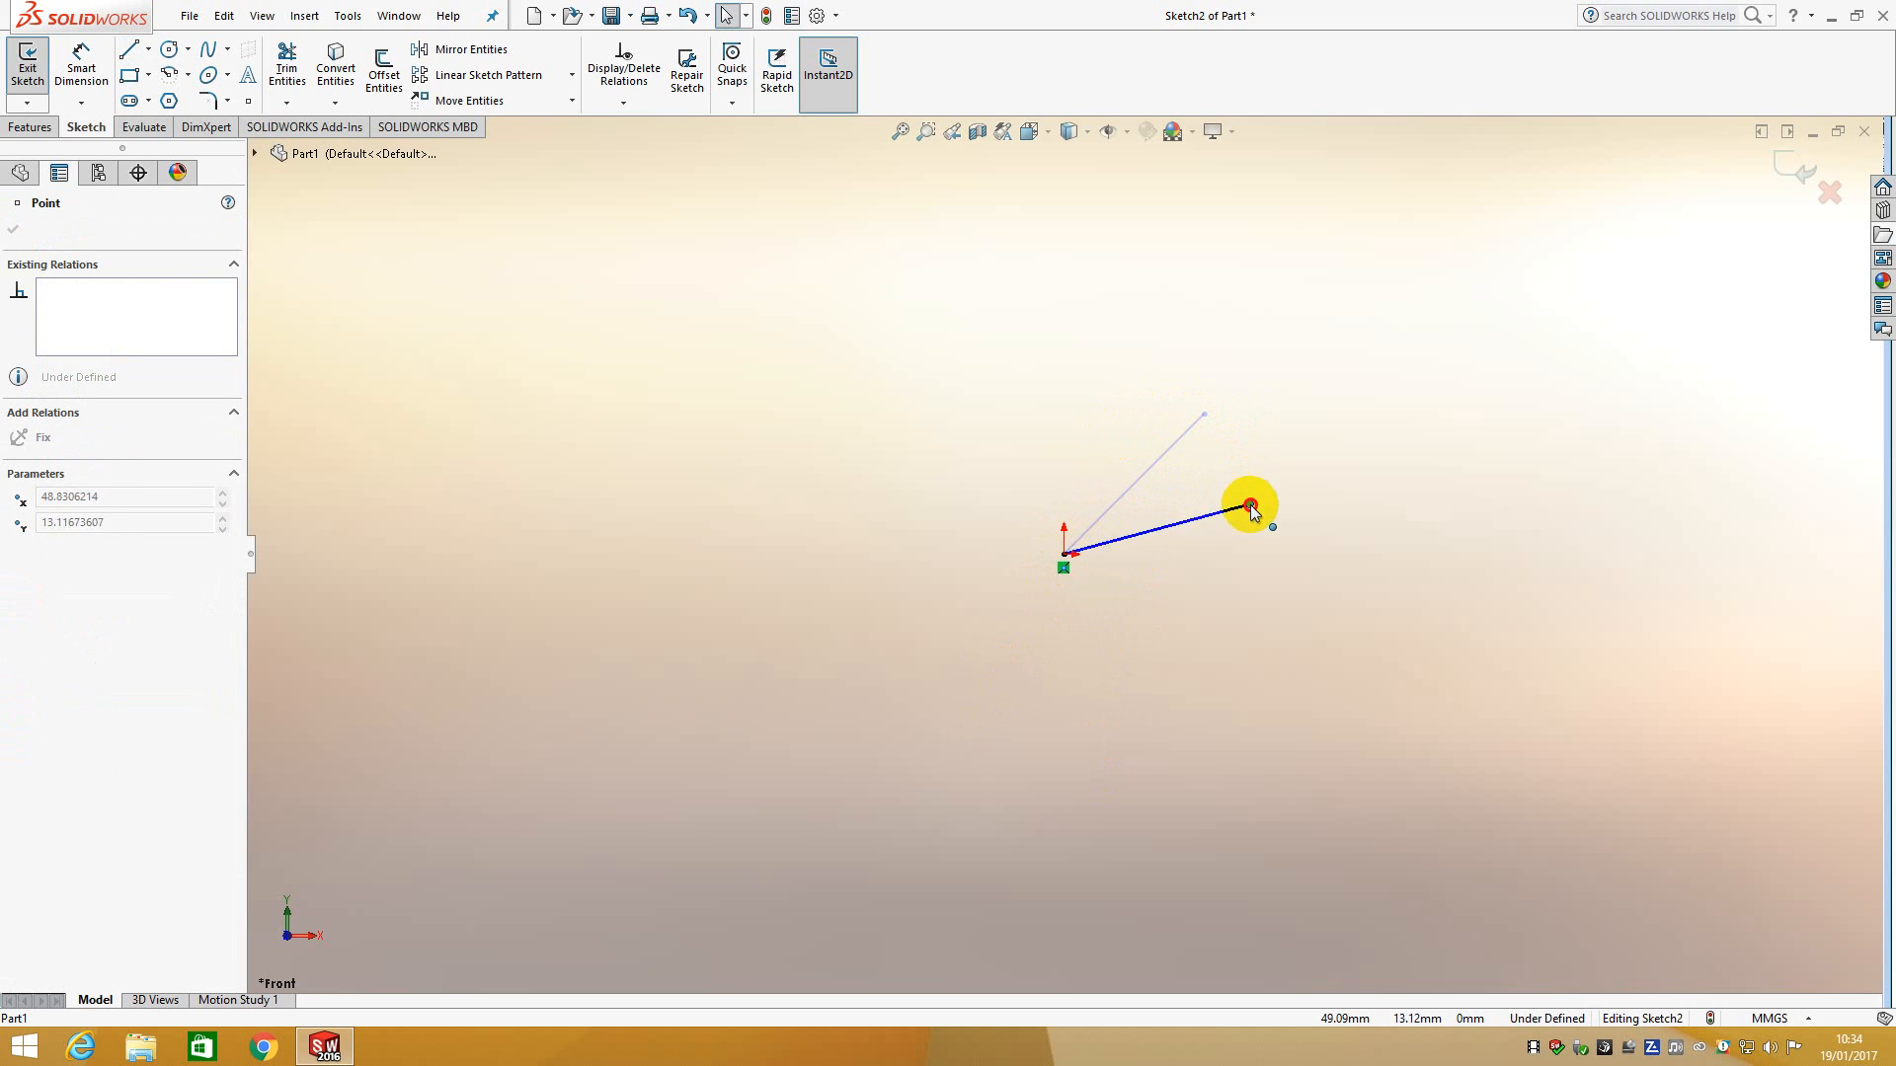
drag(1281, 578, 1211, 402)
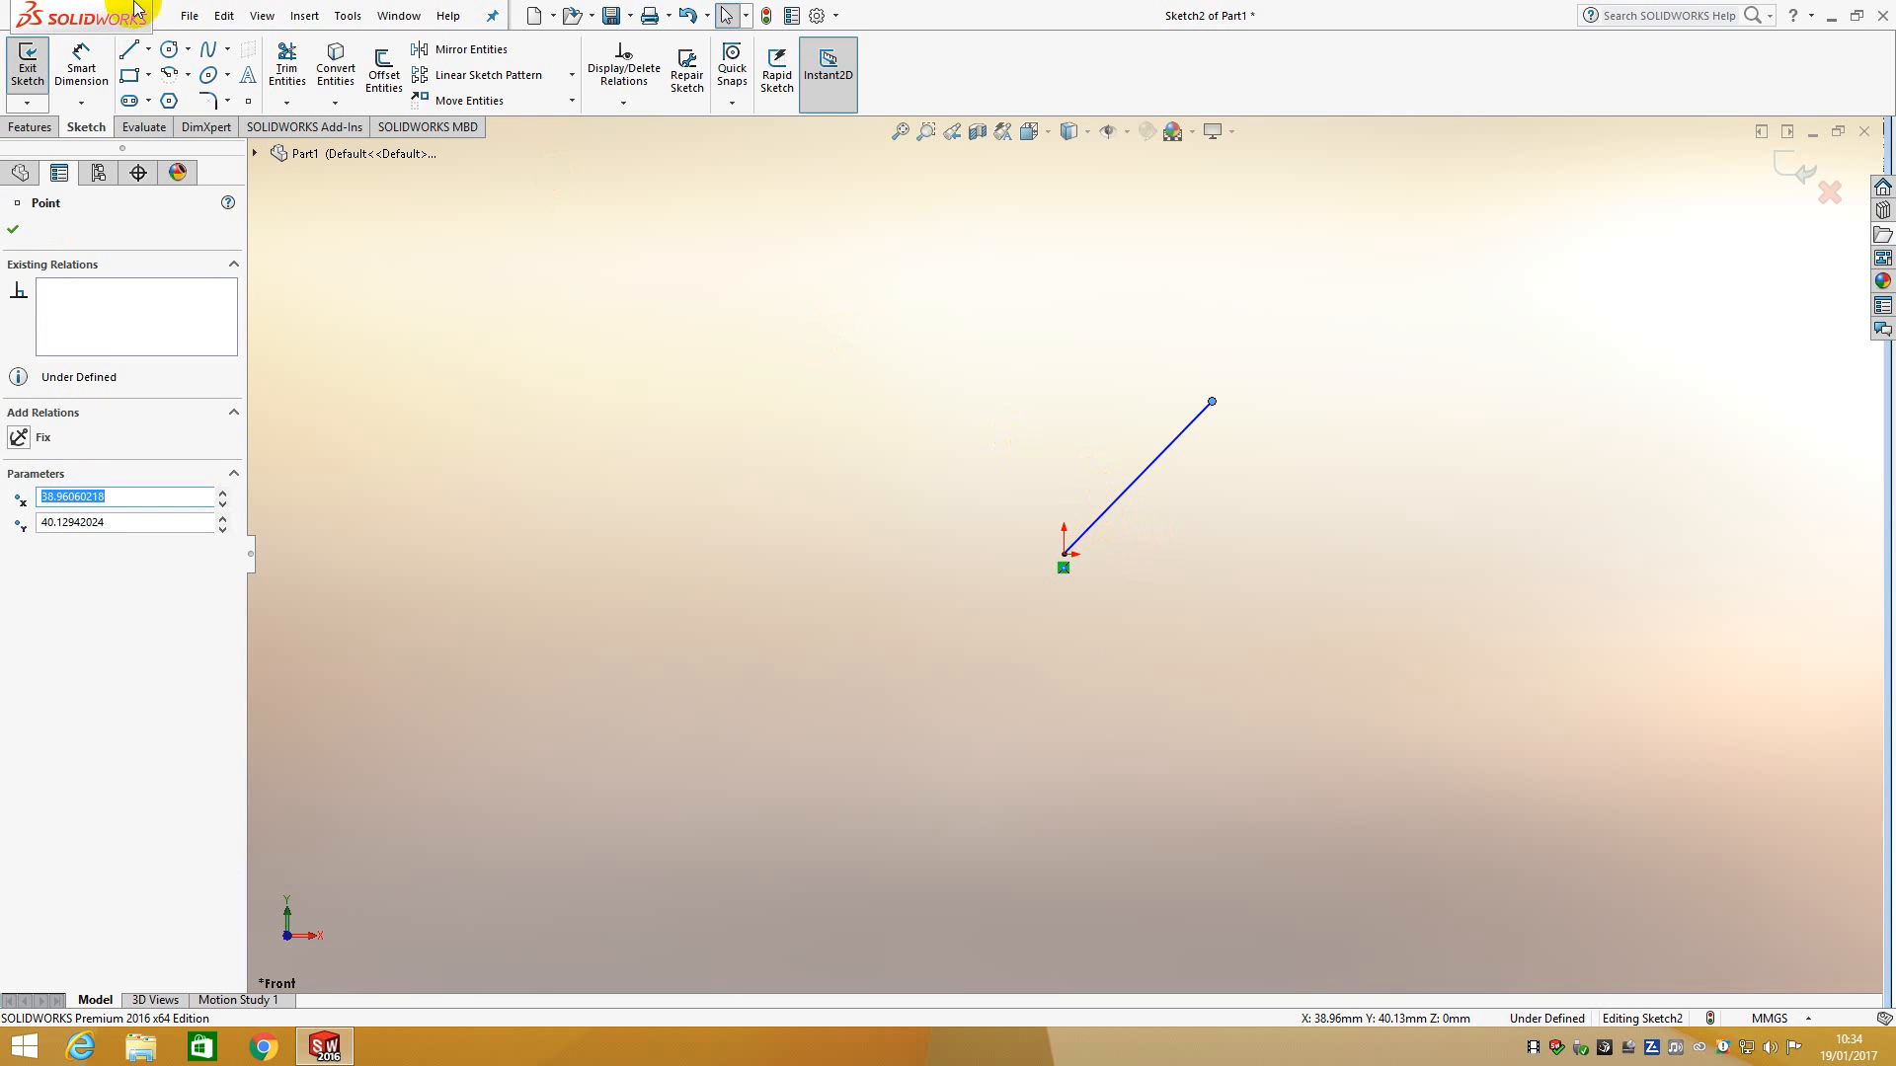
click(225, 15)
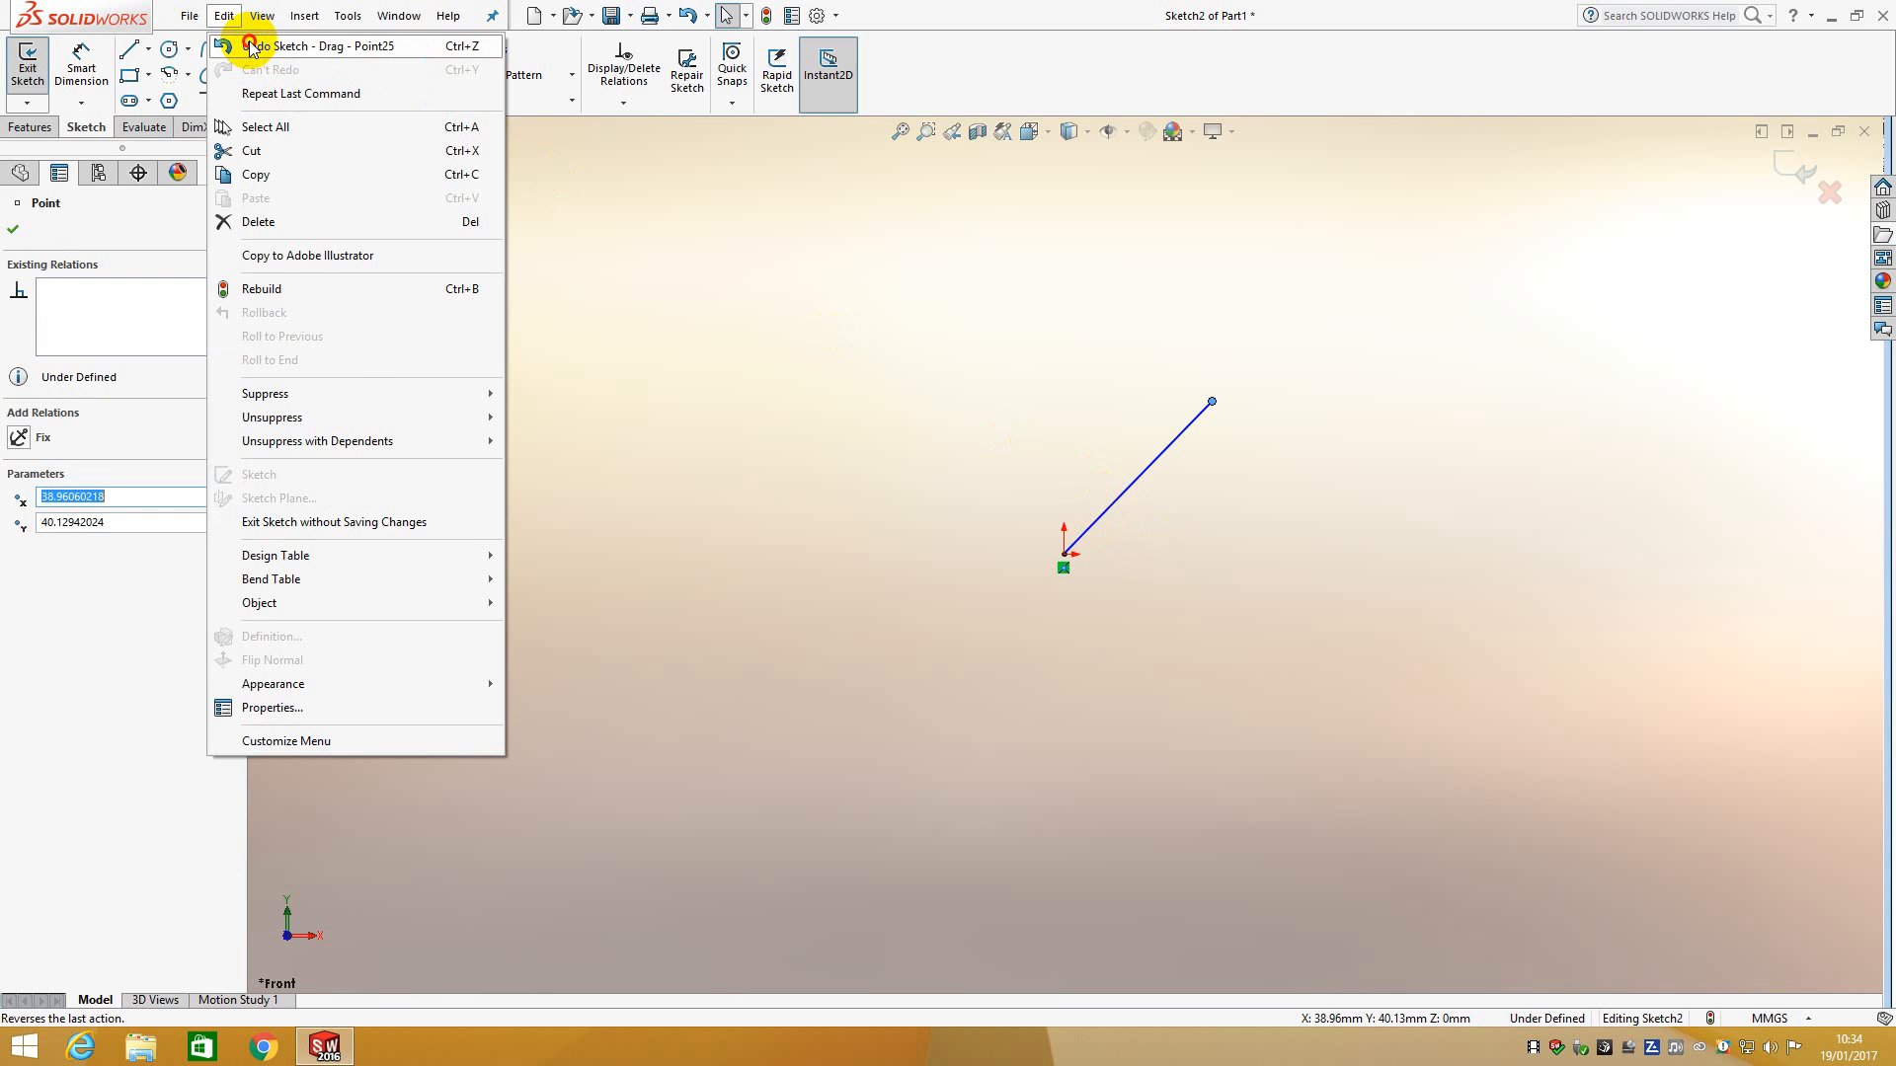
click(250, 47)
Step: Try dimensioning the horizontal distance between the angled line's free endpoint and the Right Plane, and delete the dimension
click(87, 61)
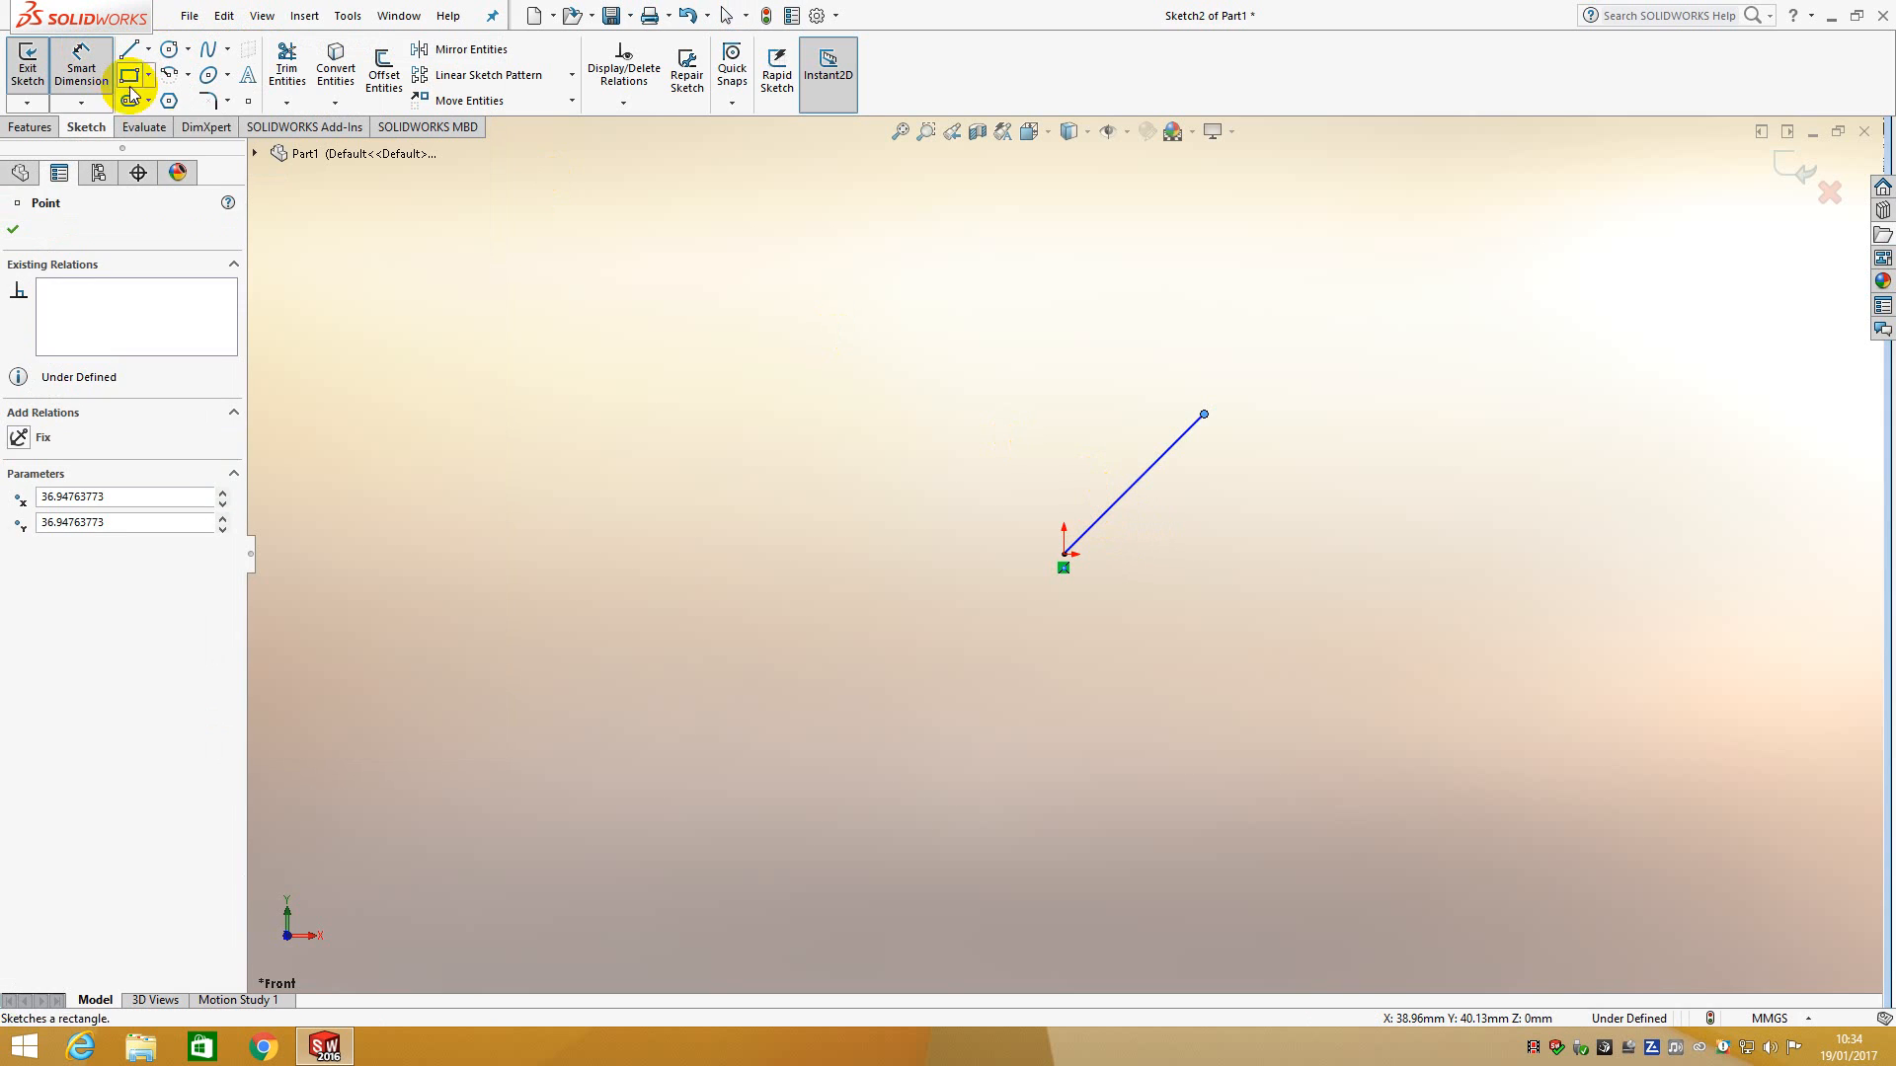
click(254, 153)
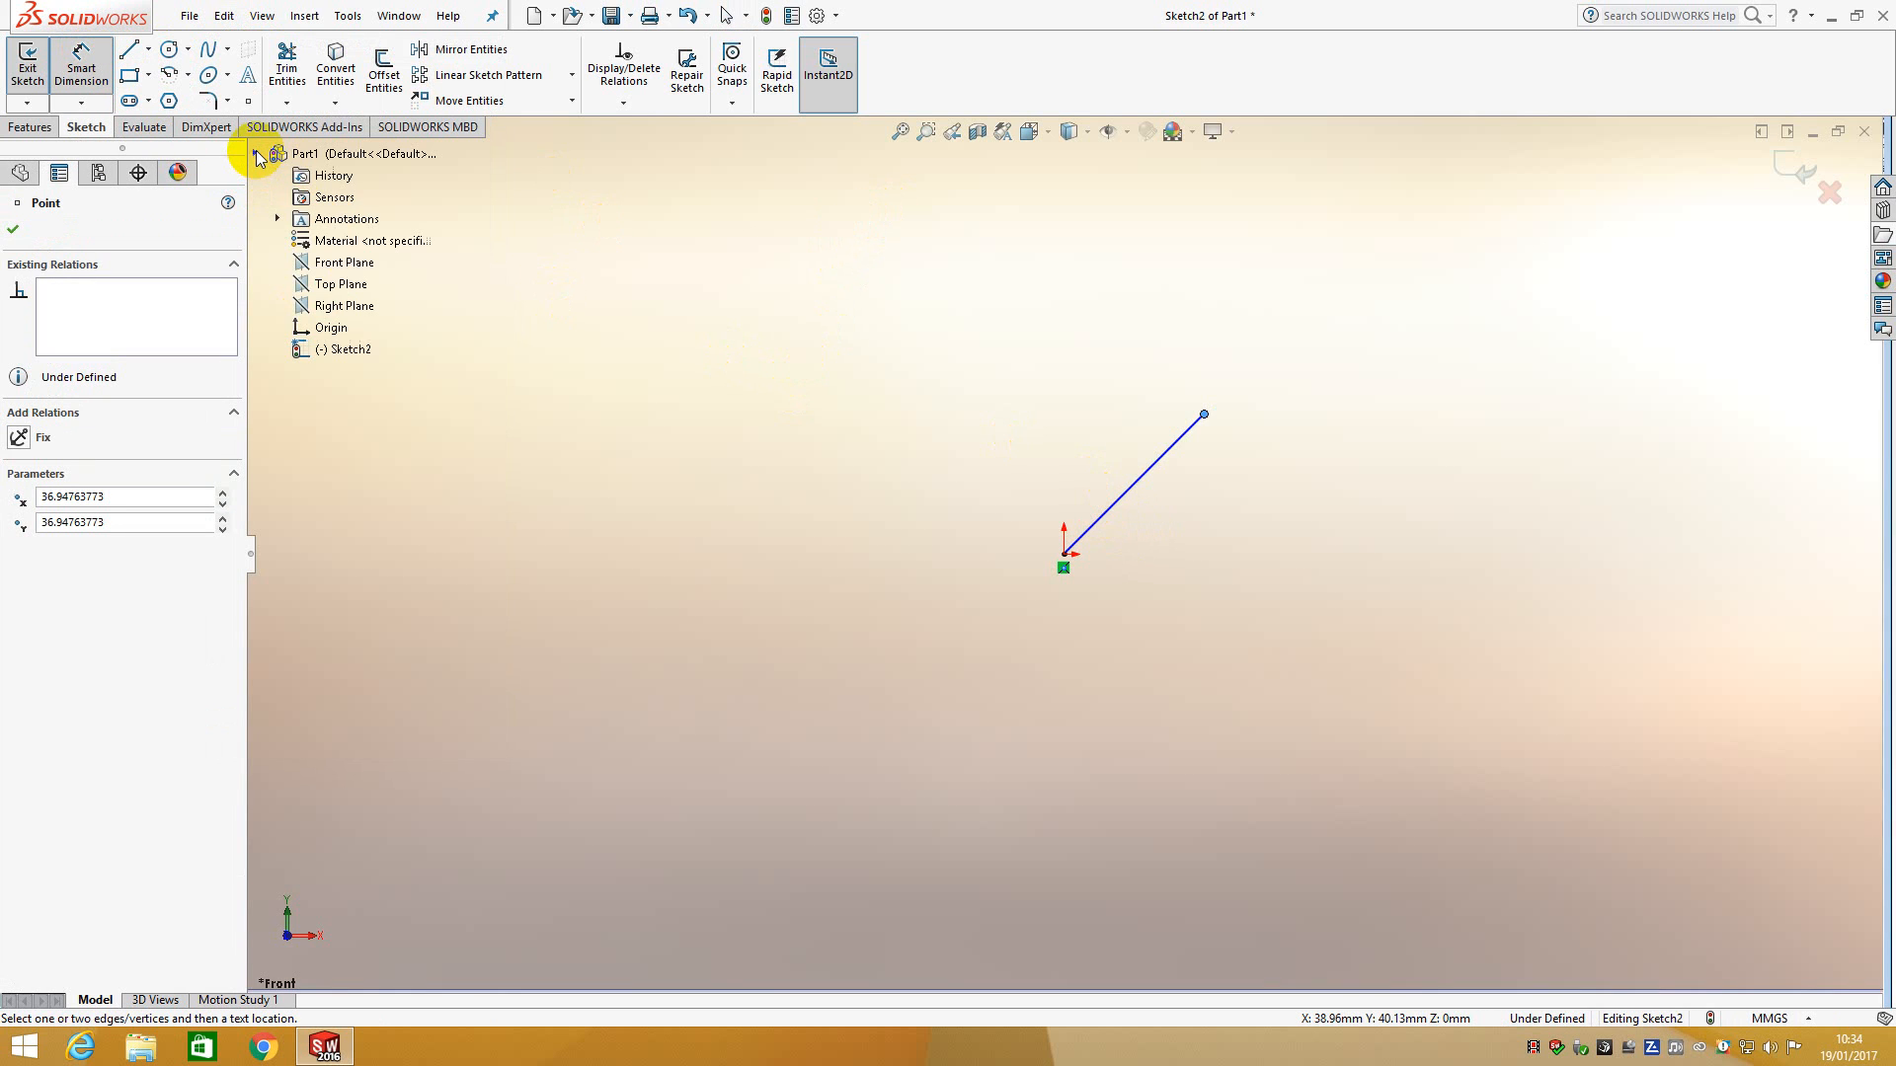
click(329, 306)
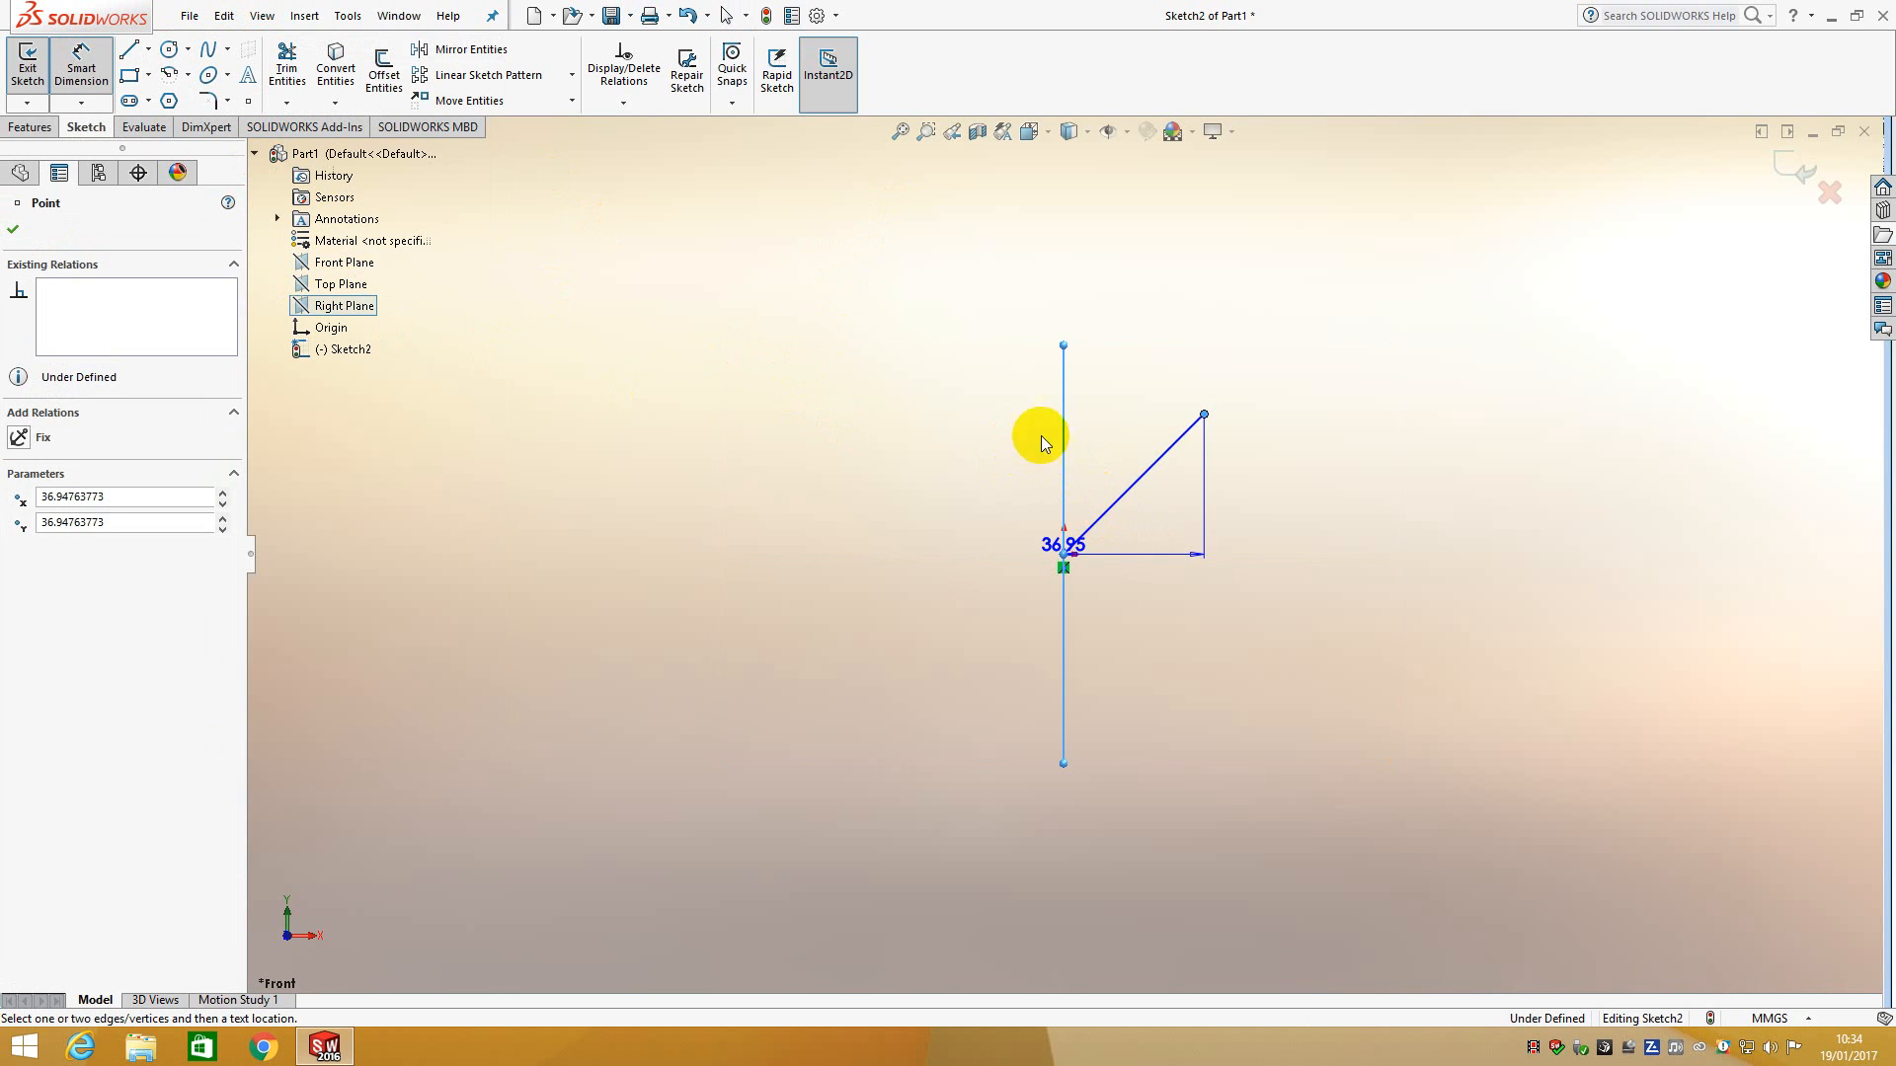
click(1114, 451)
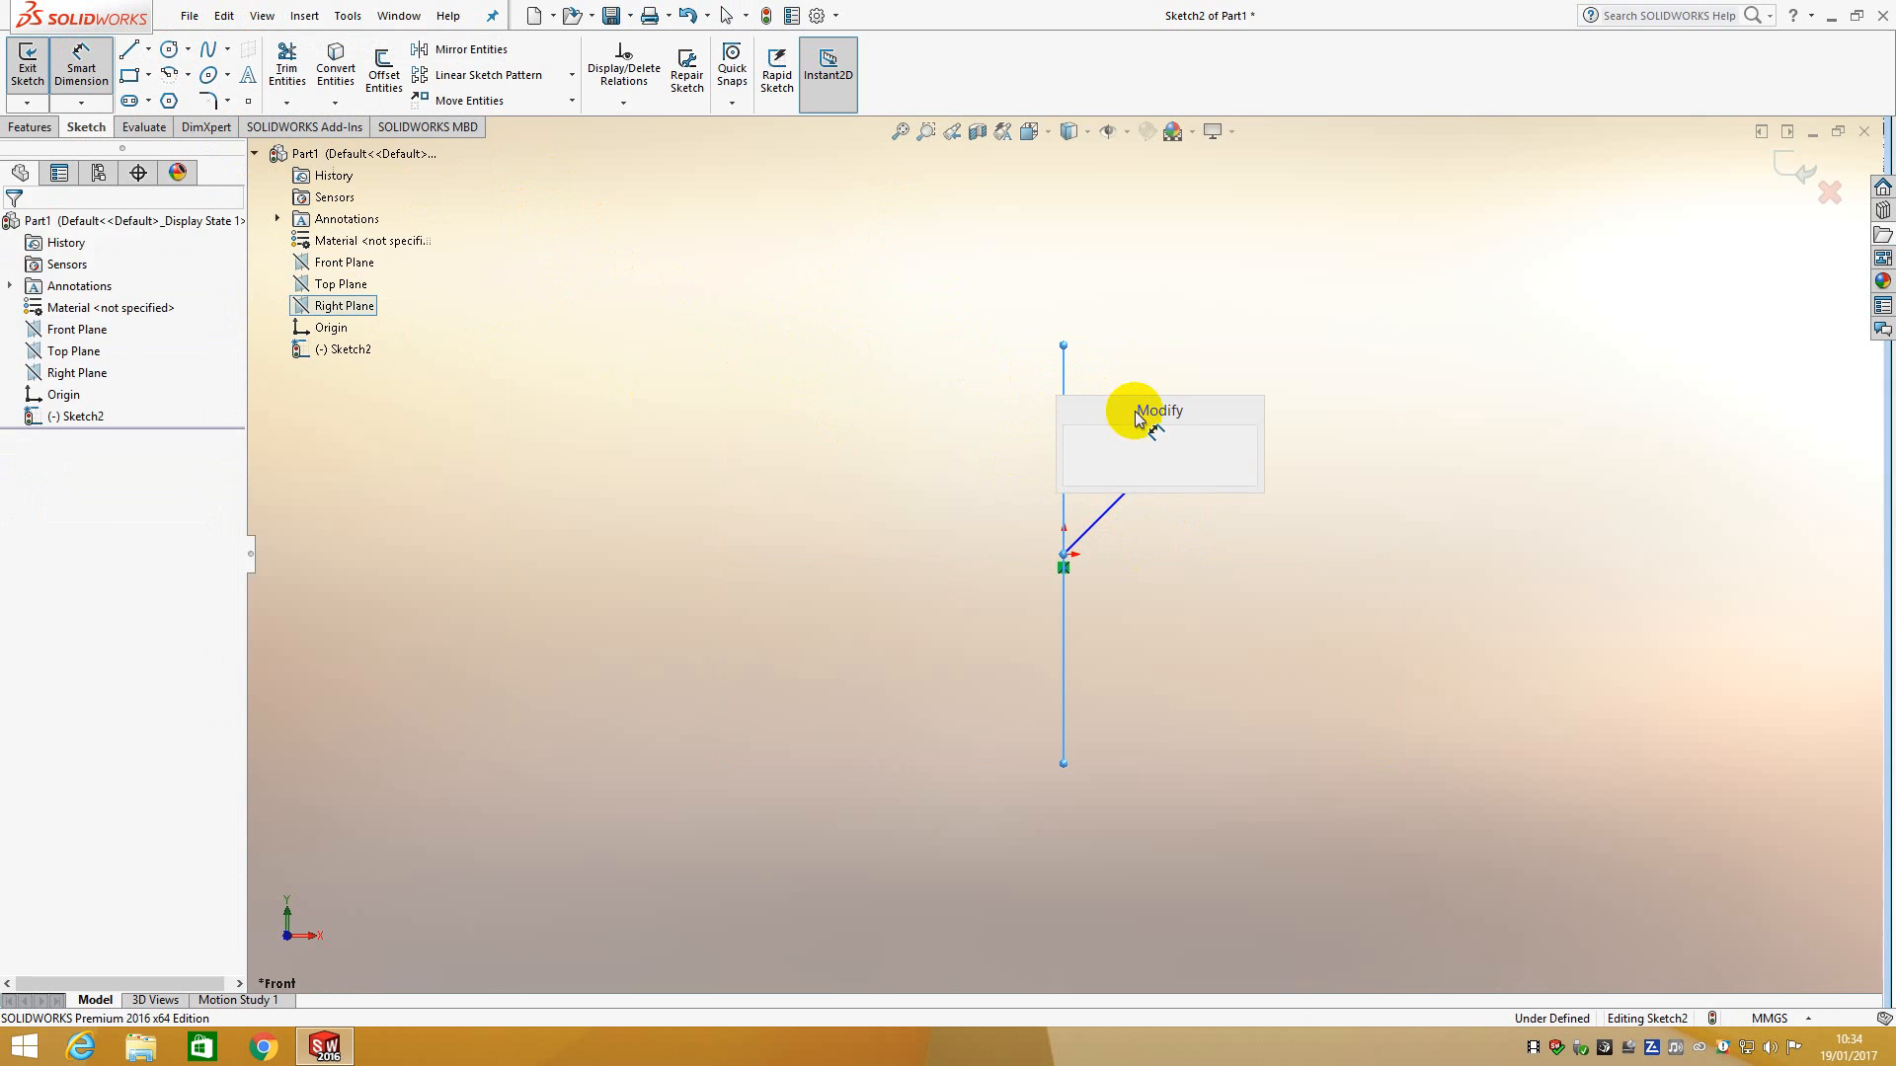
drag(1114, 434, 1316, 346)
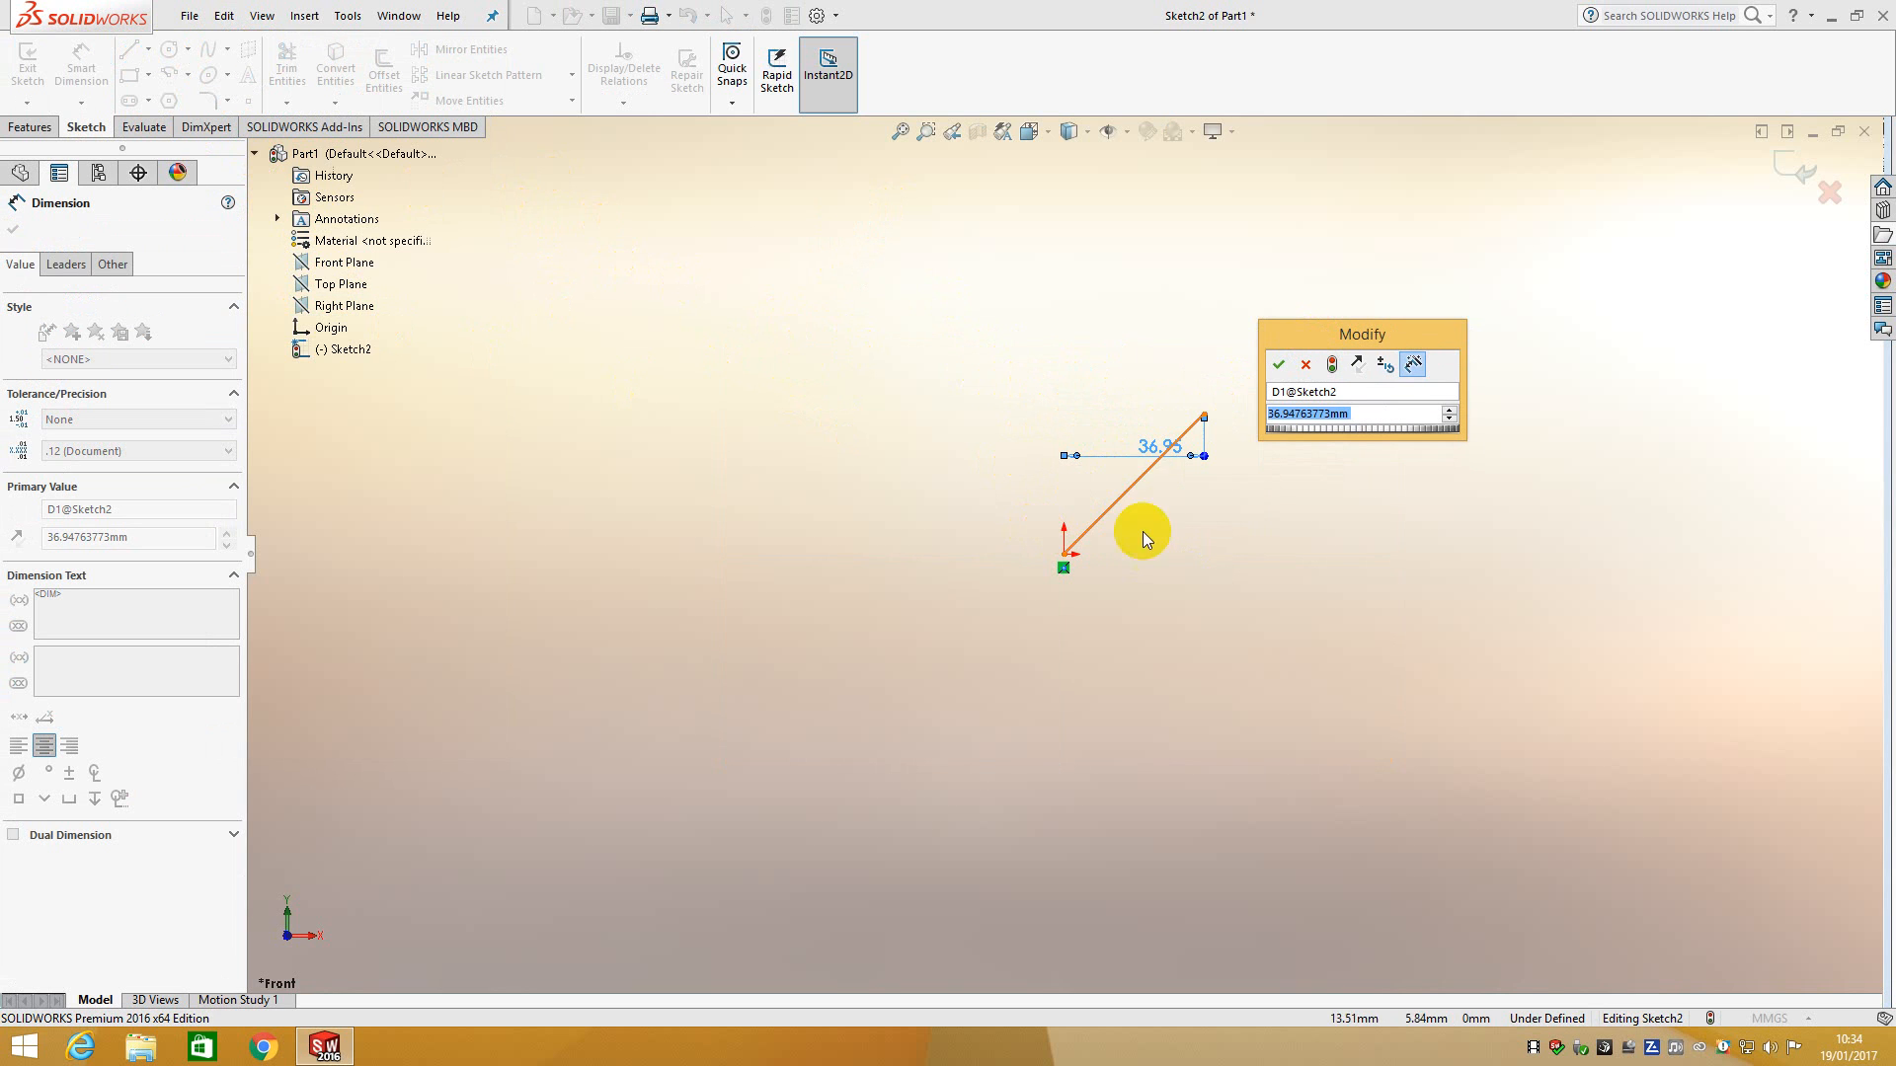
click(1279, 365)
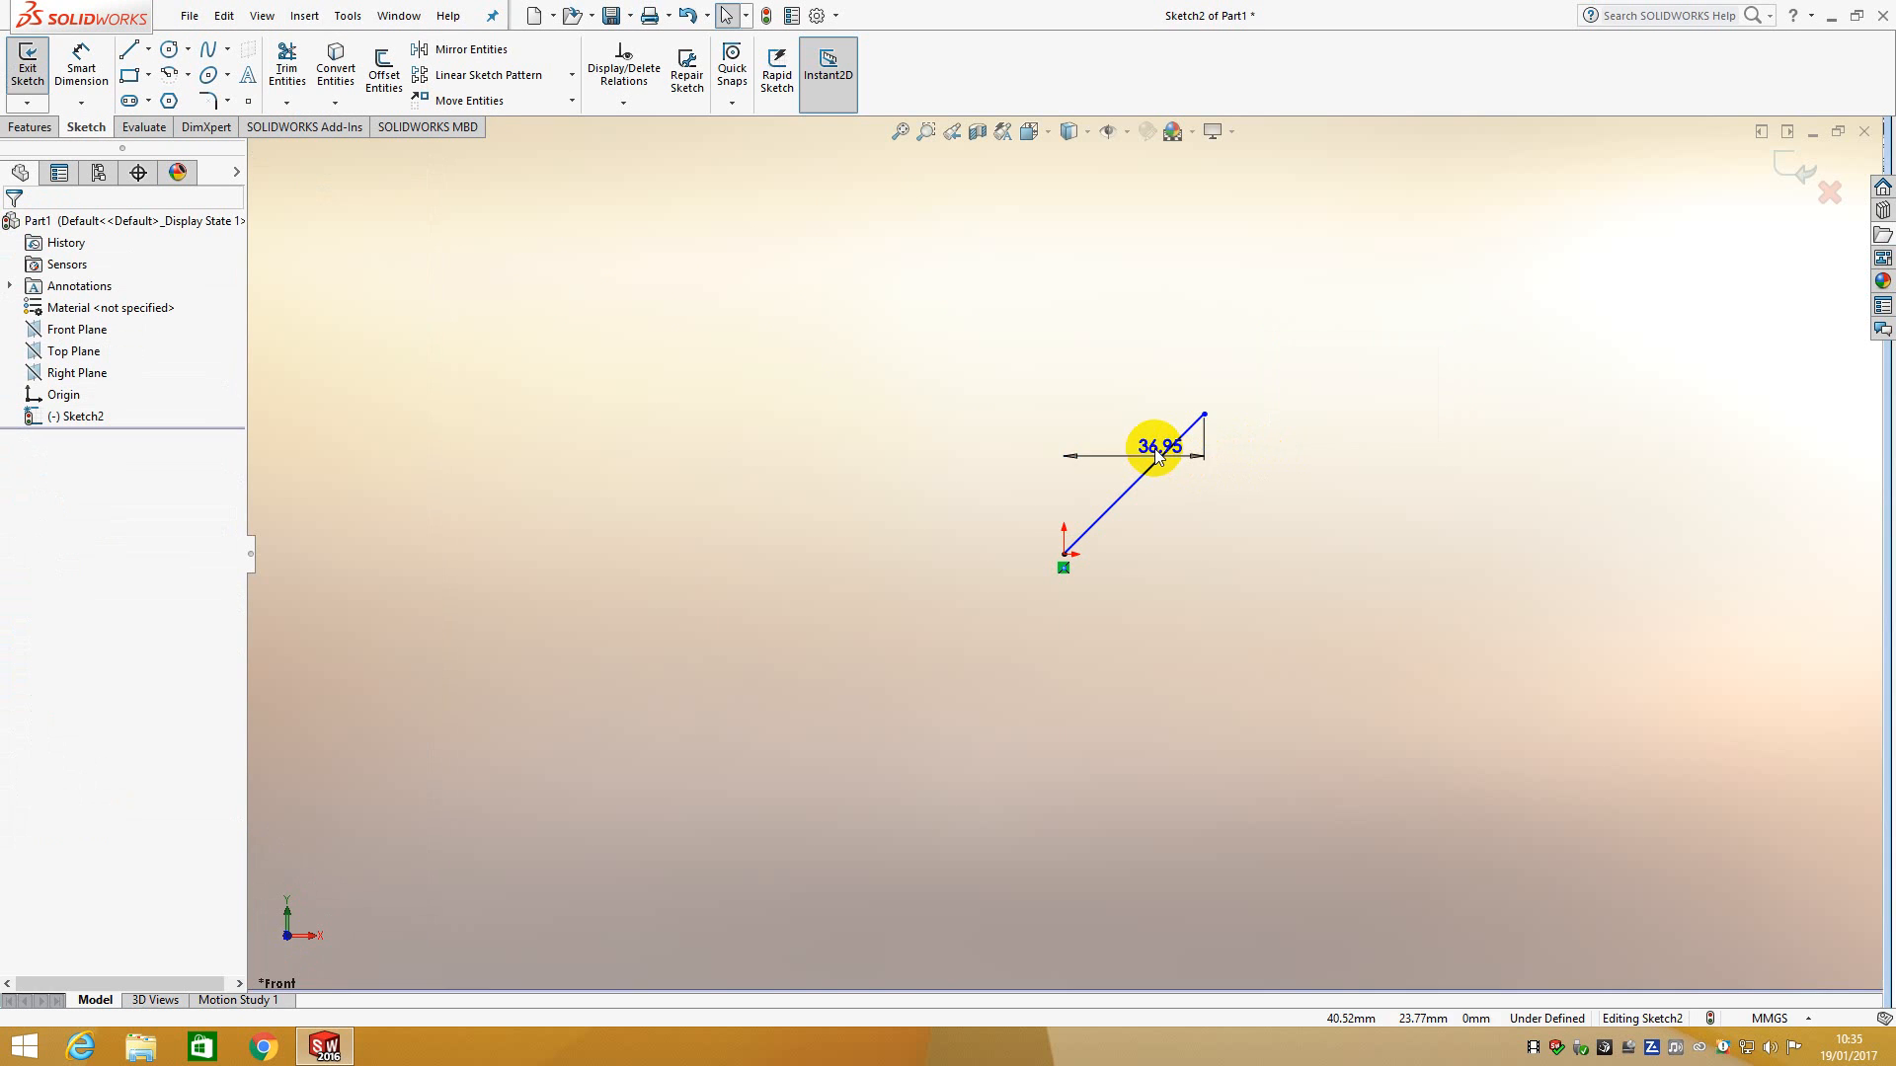
click(1142, 456)
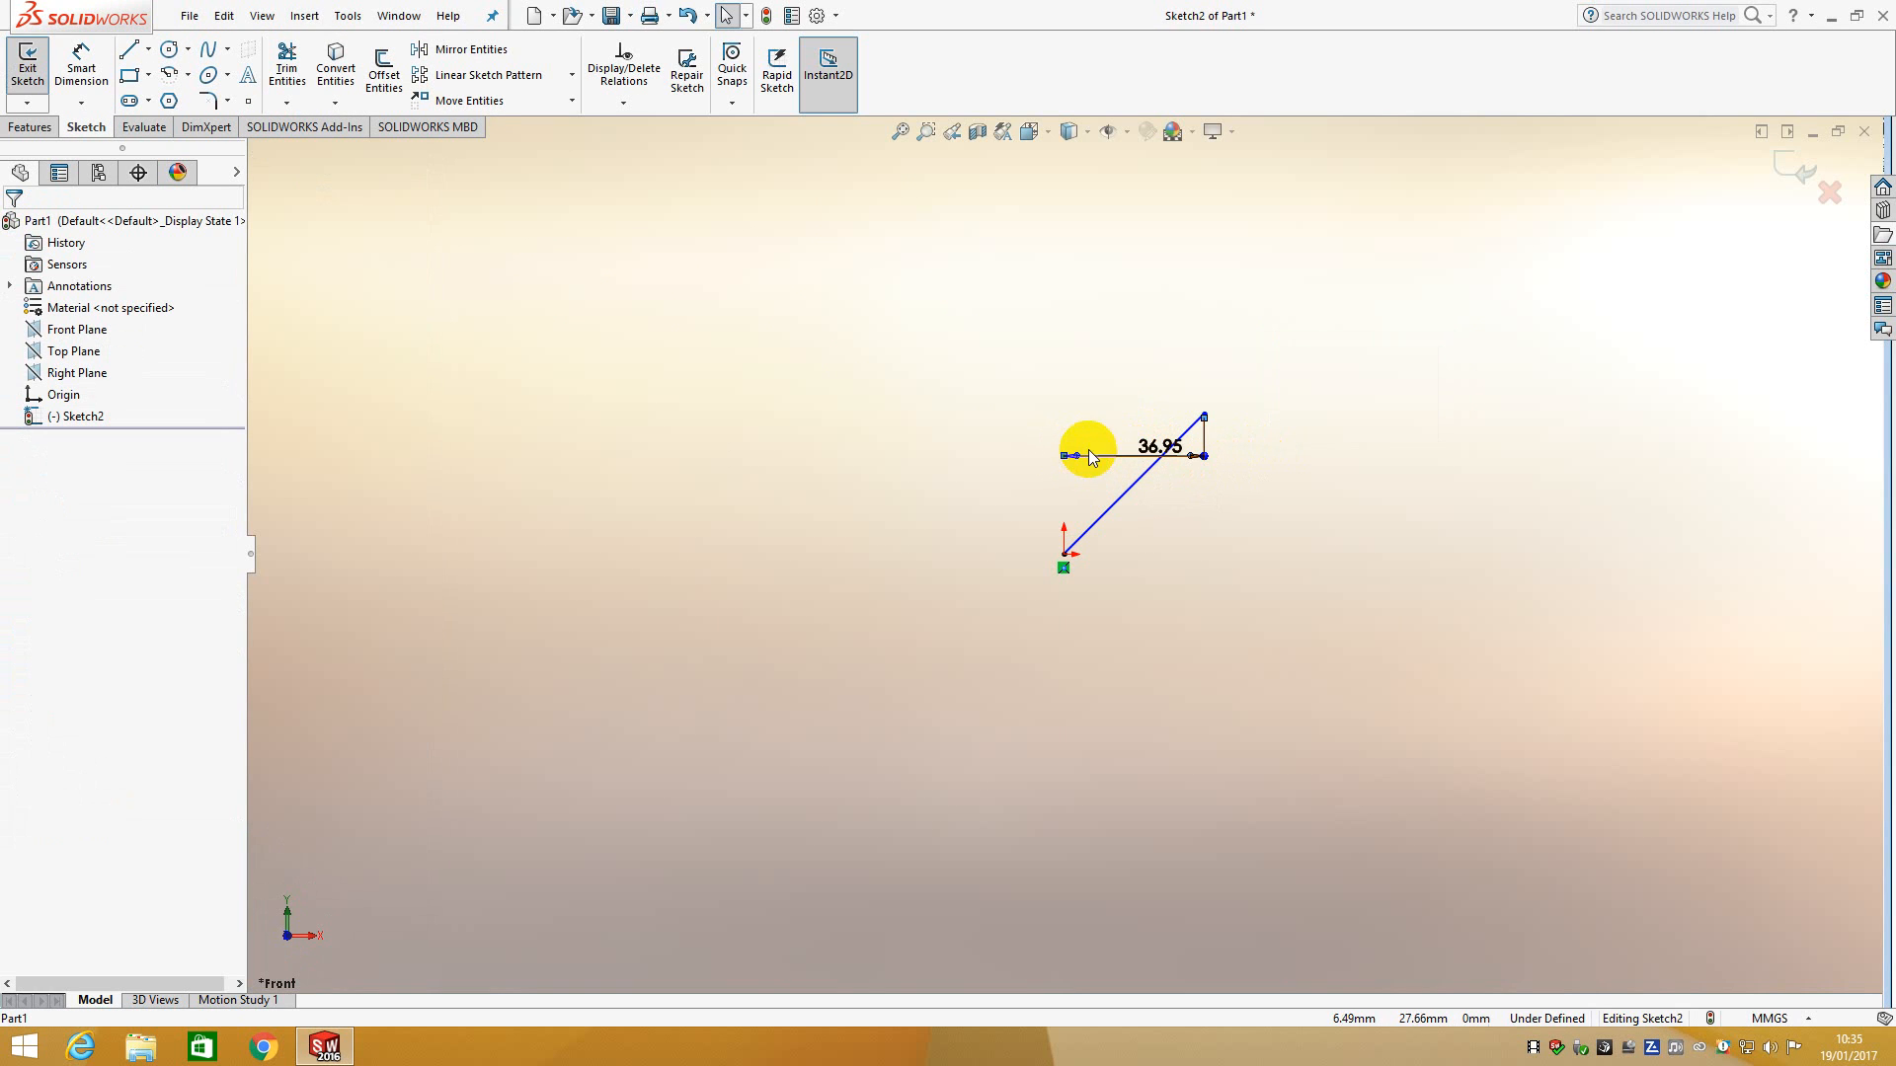
click(1084, 455)
key(Delete)
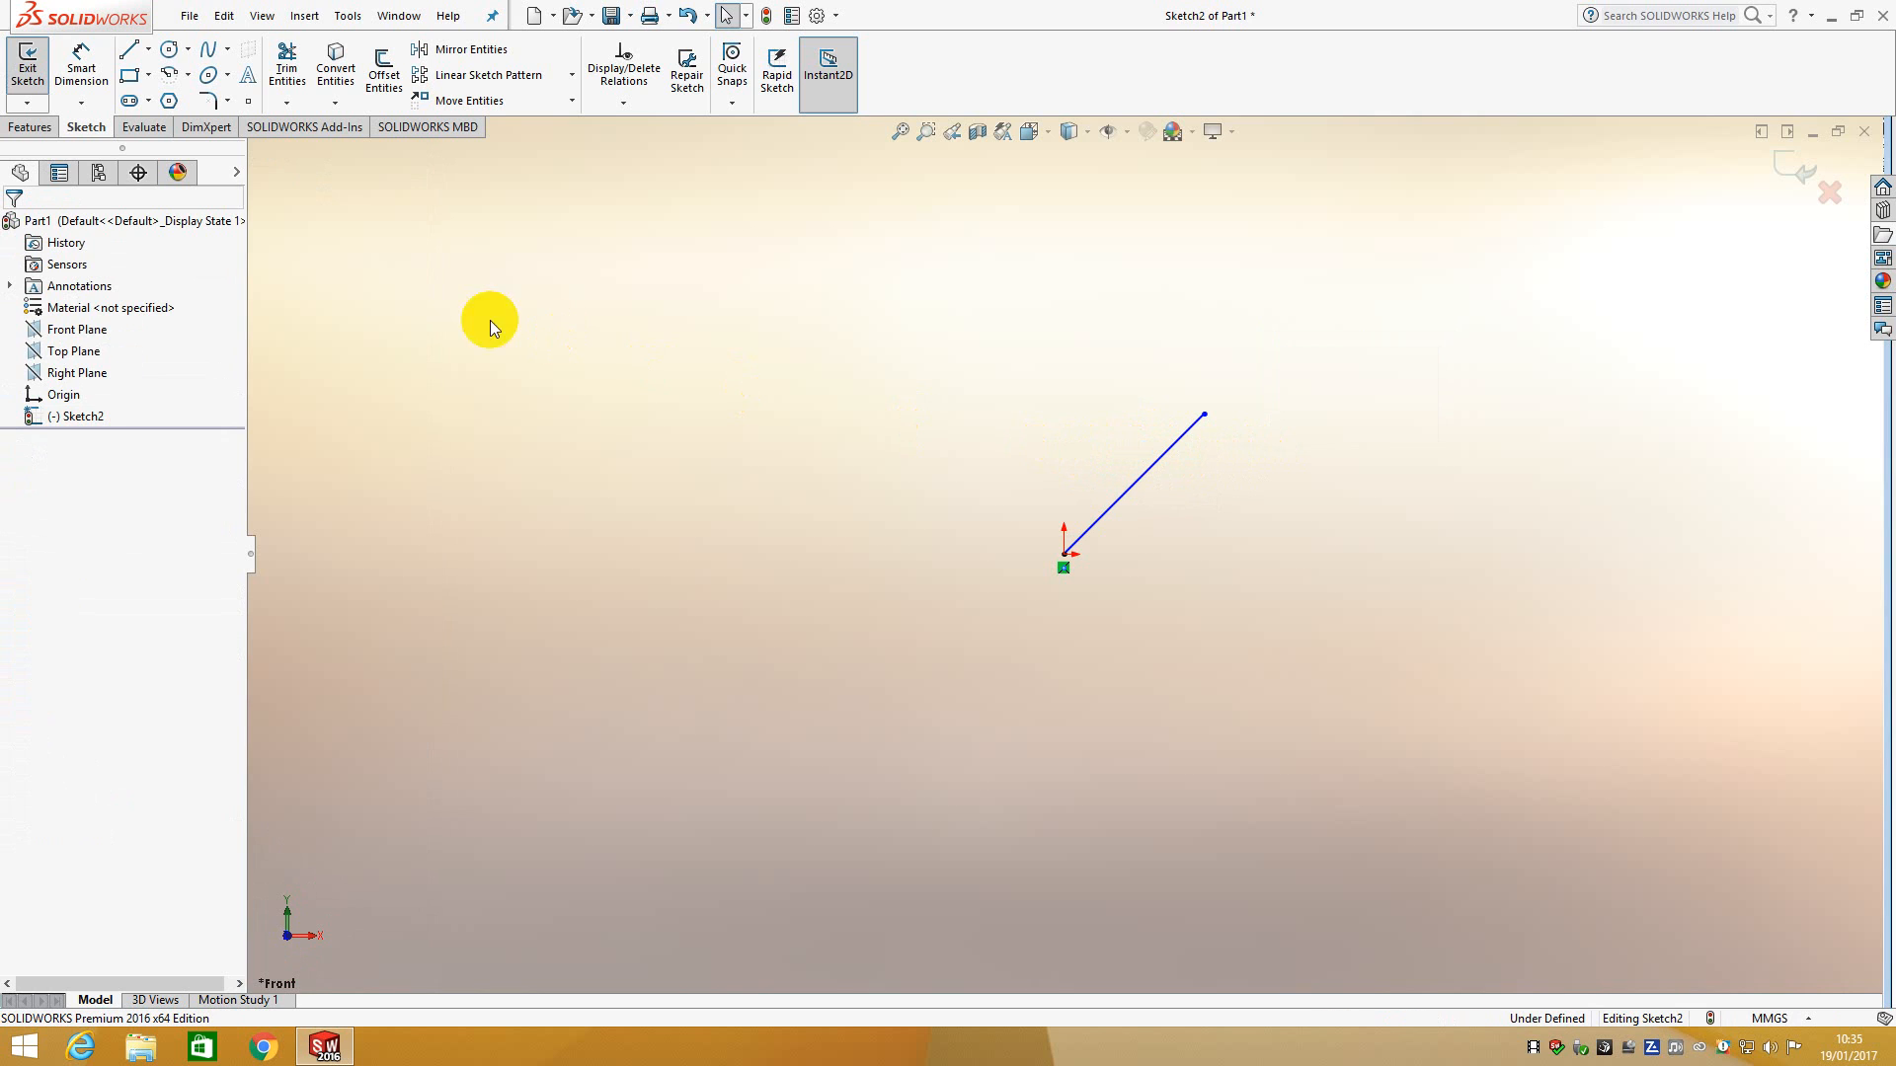
Step: Dimension the angle between the sketched line and the Right Plane, and delete the line together with its angle dimension
click(77, 373)
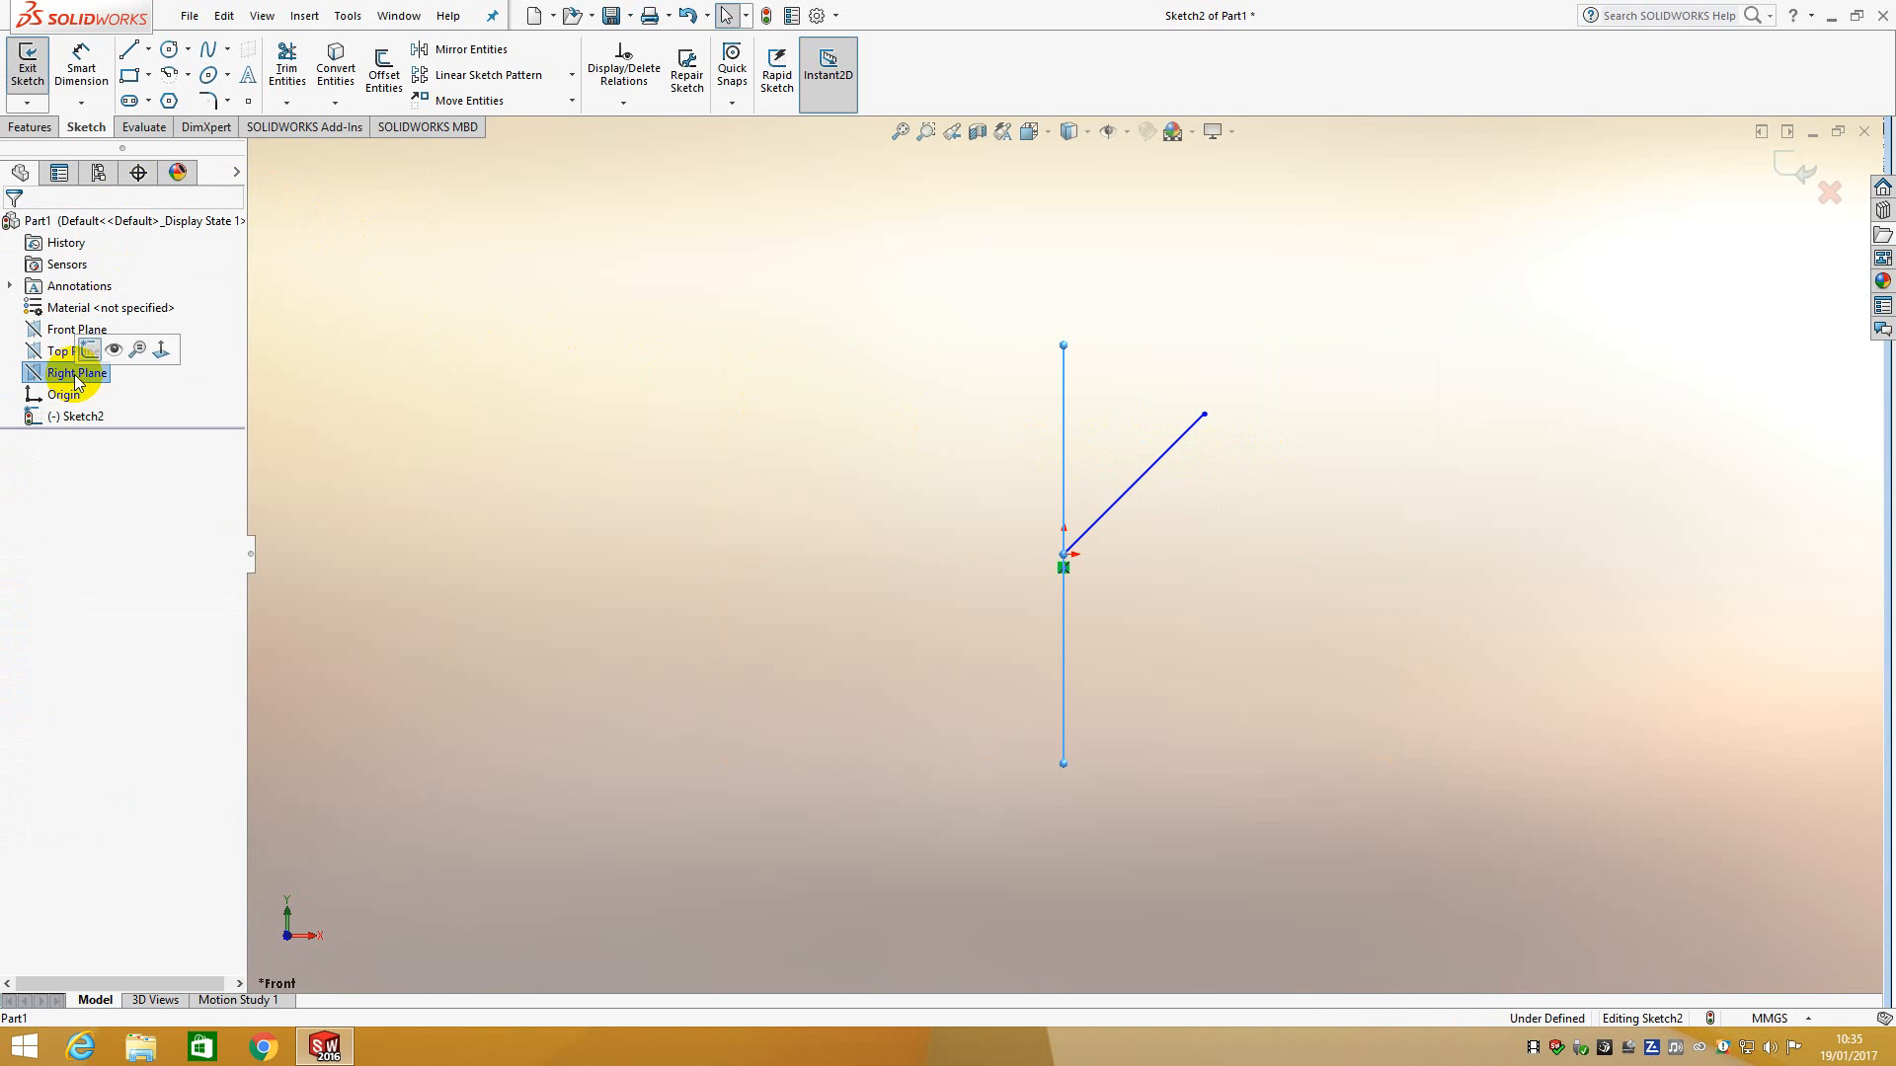
click(111, 79)
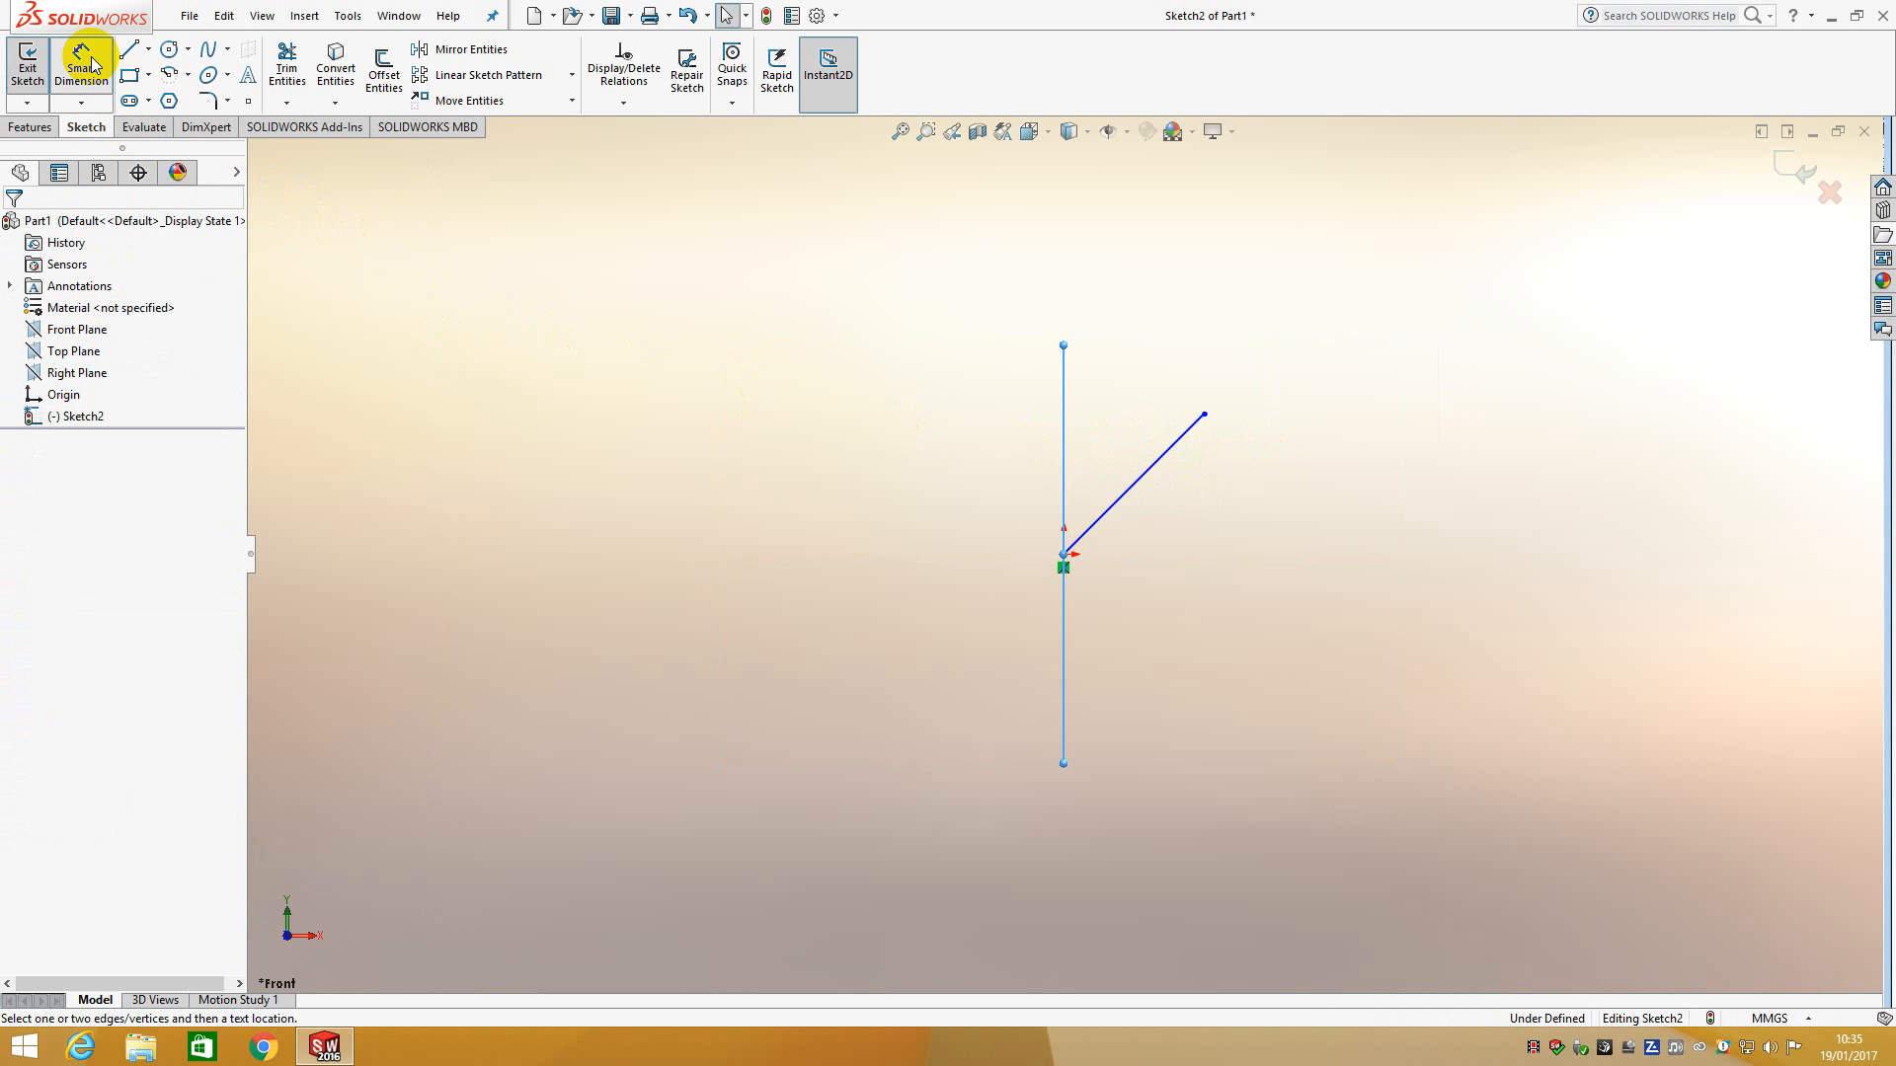
click(1154, 475)
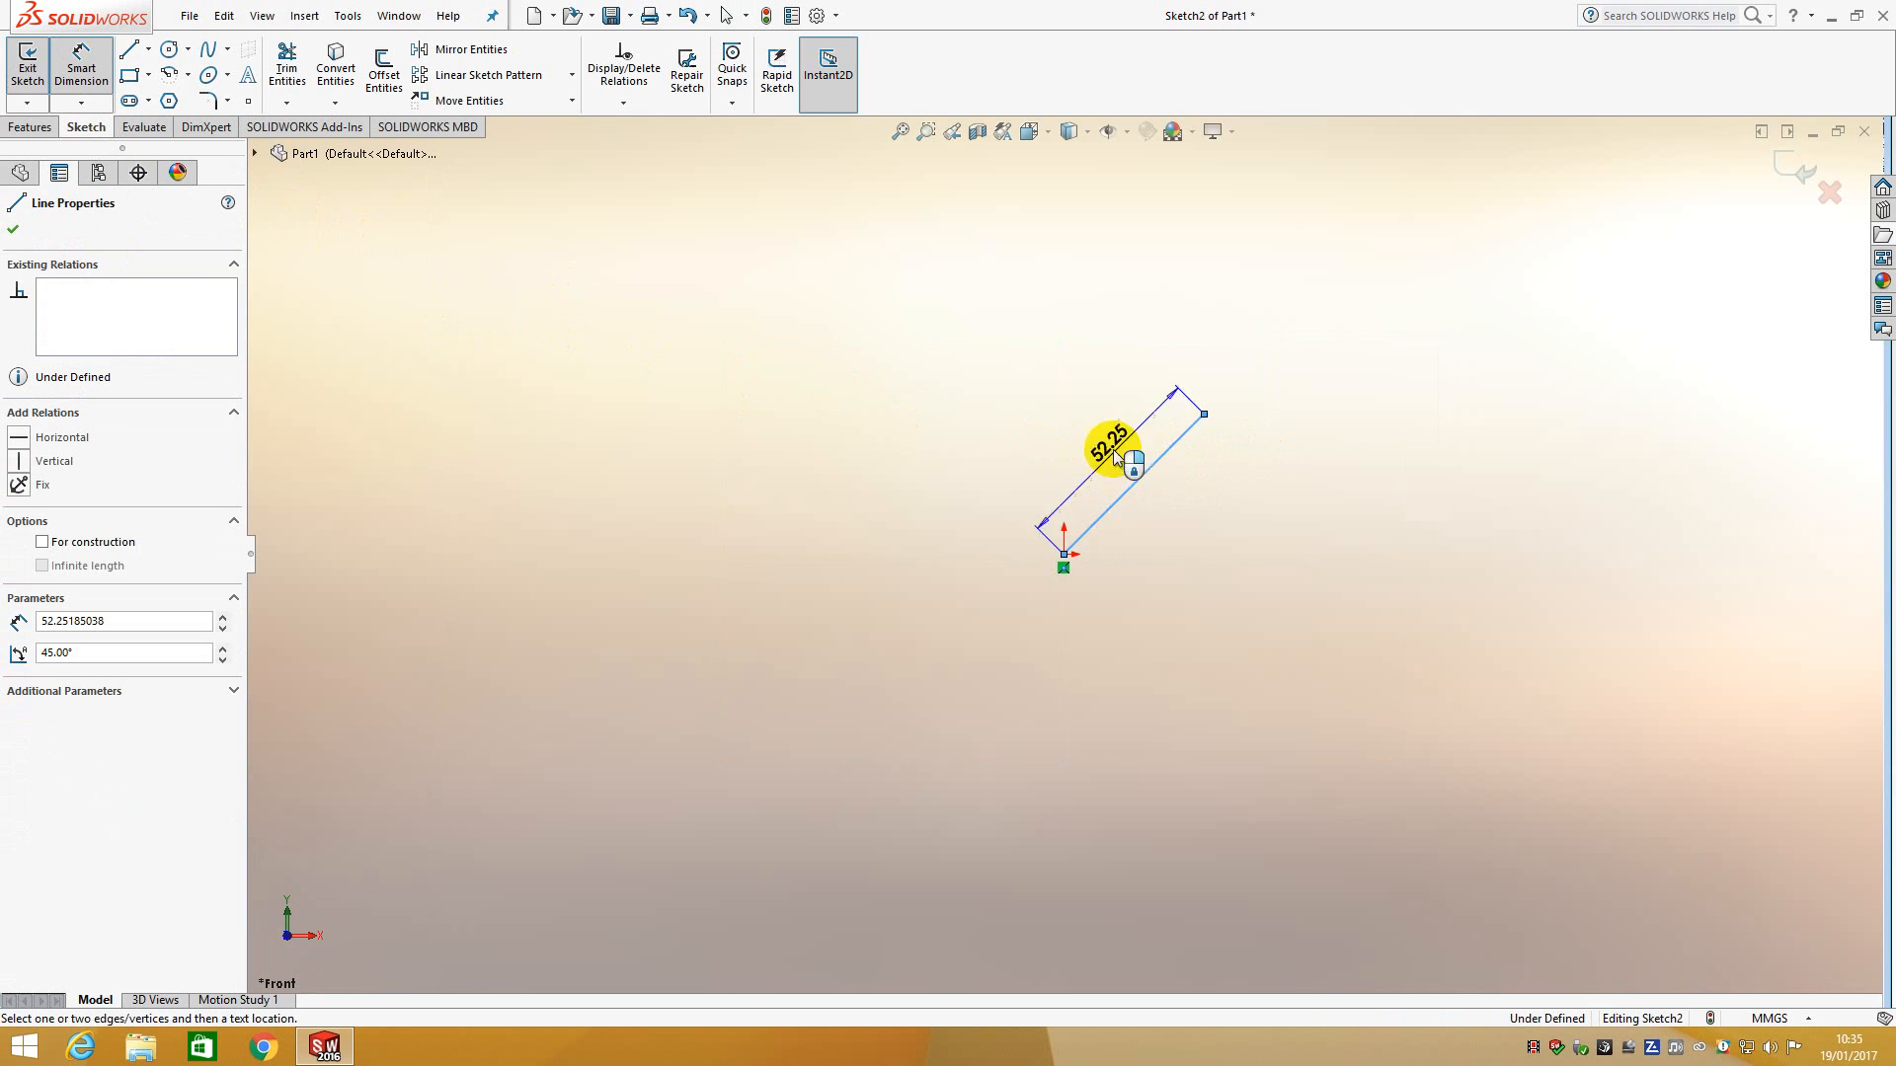
click(255, 154)
click(341, 305)
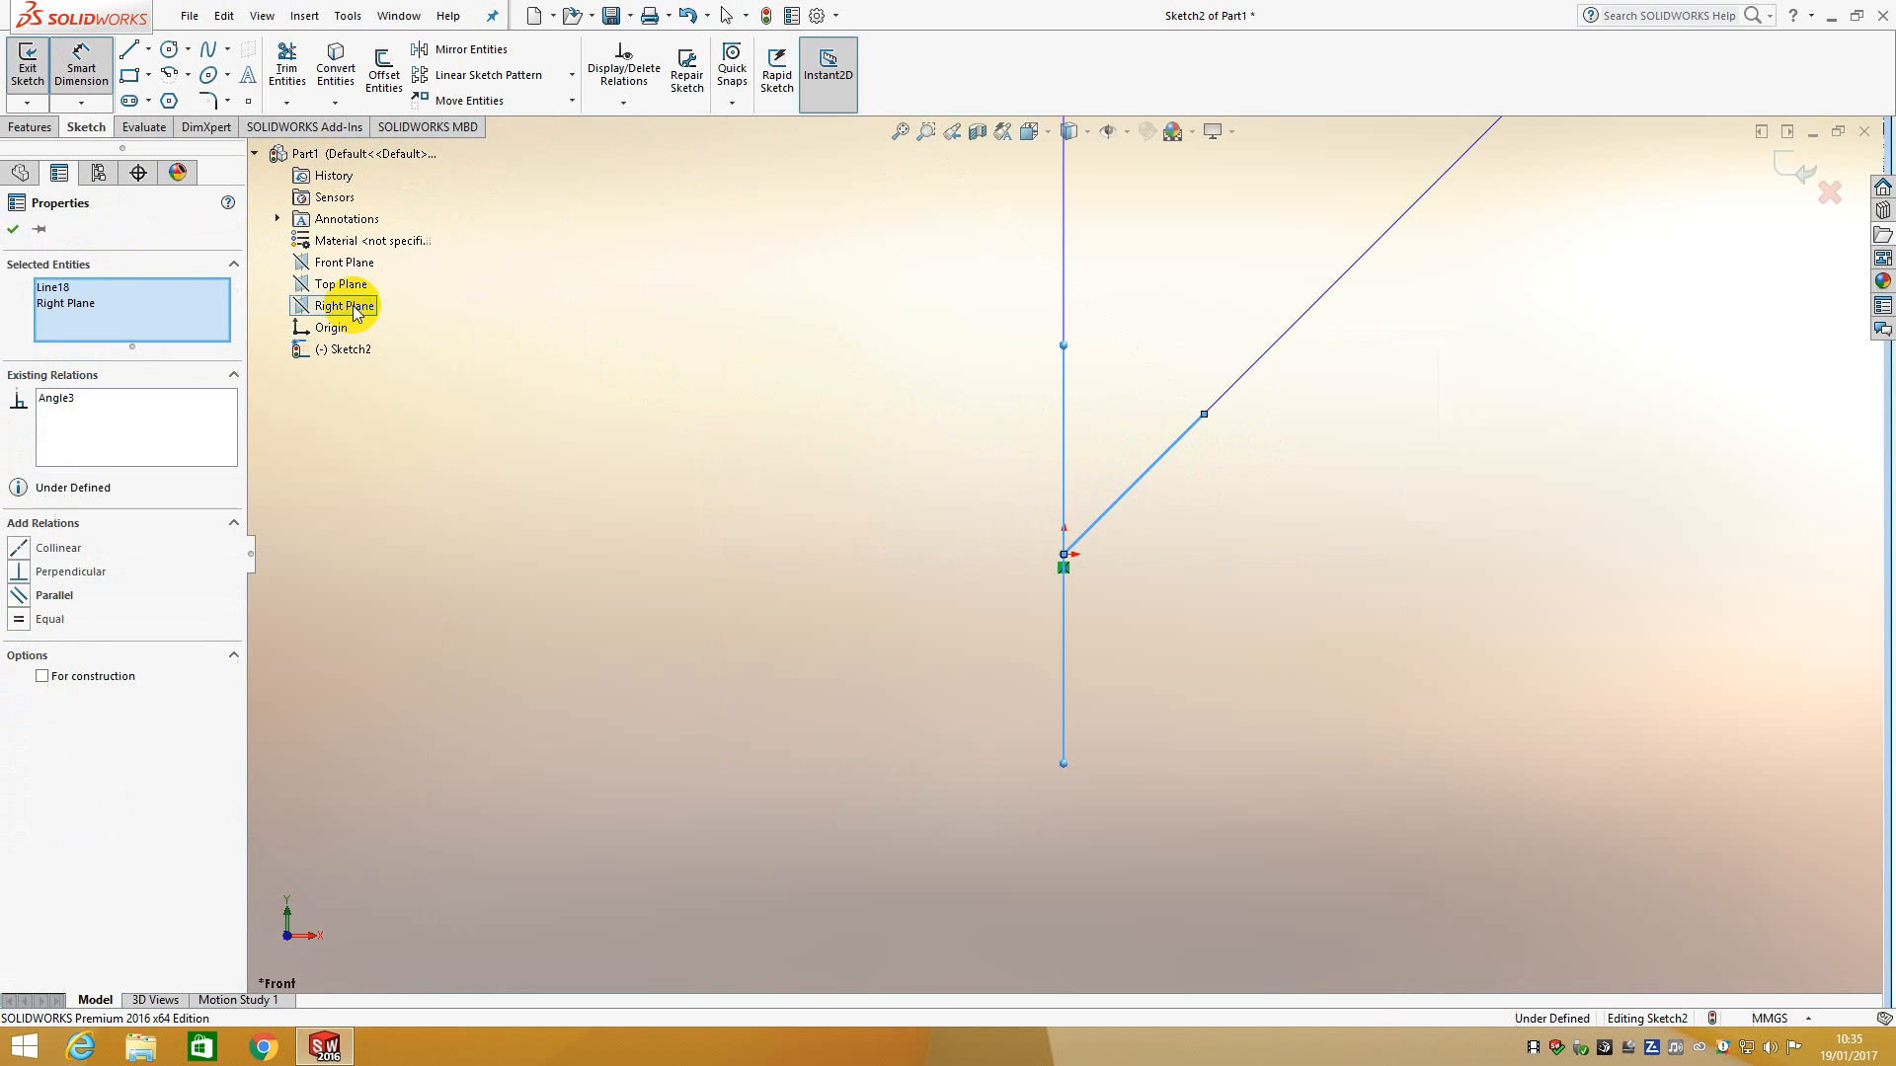
click(1109, 395)
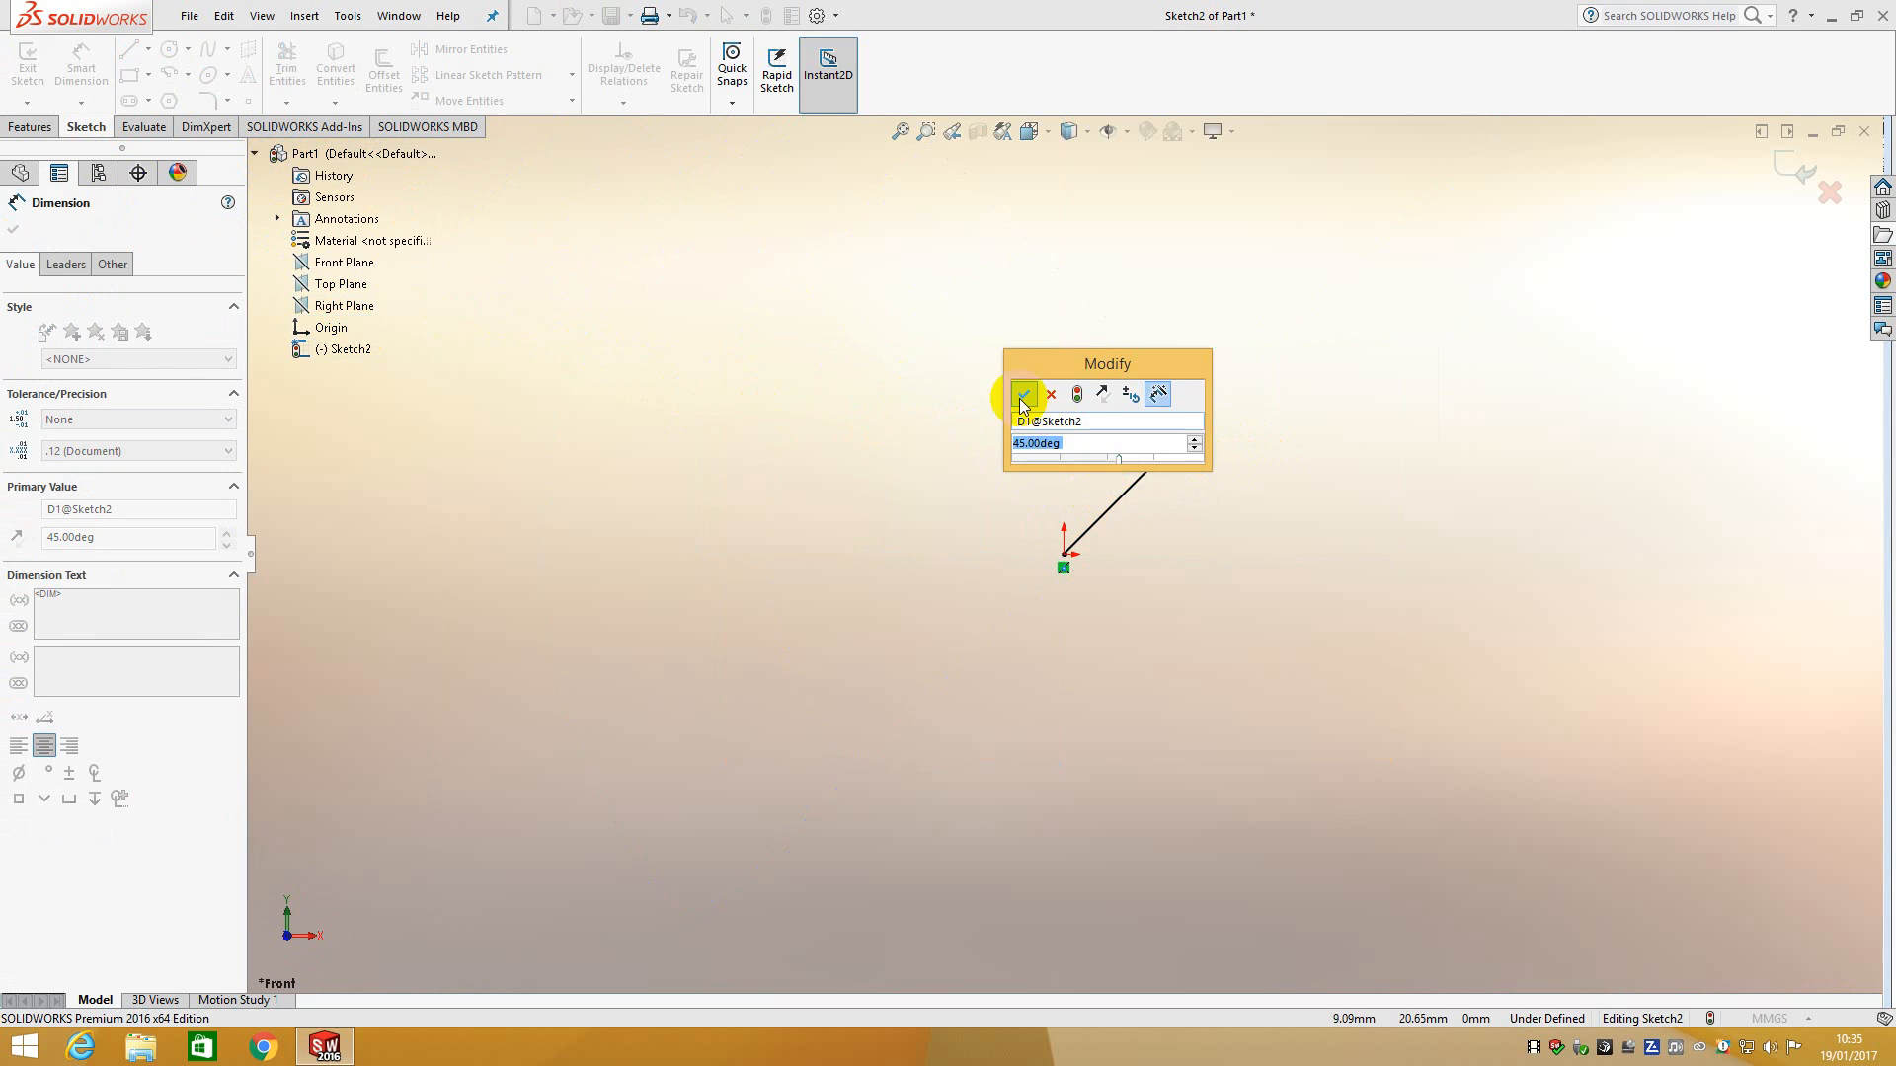
click(1016, 394)
key(Escape)
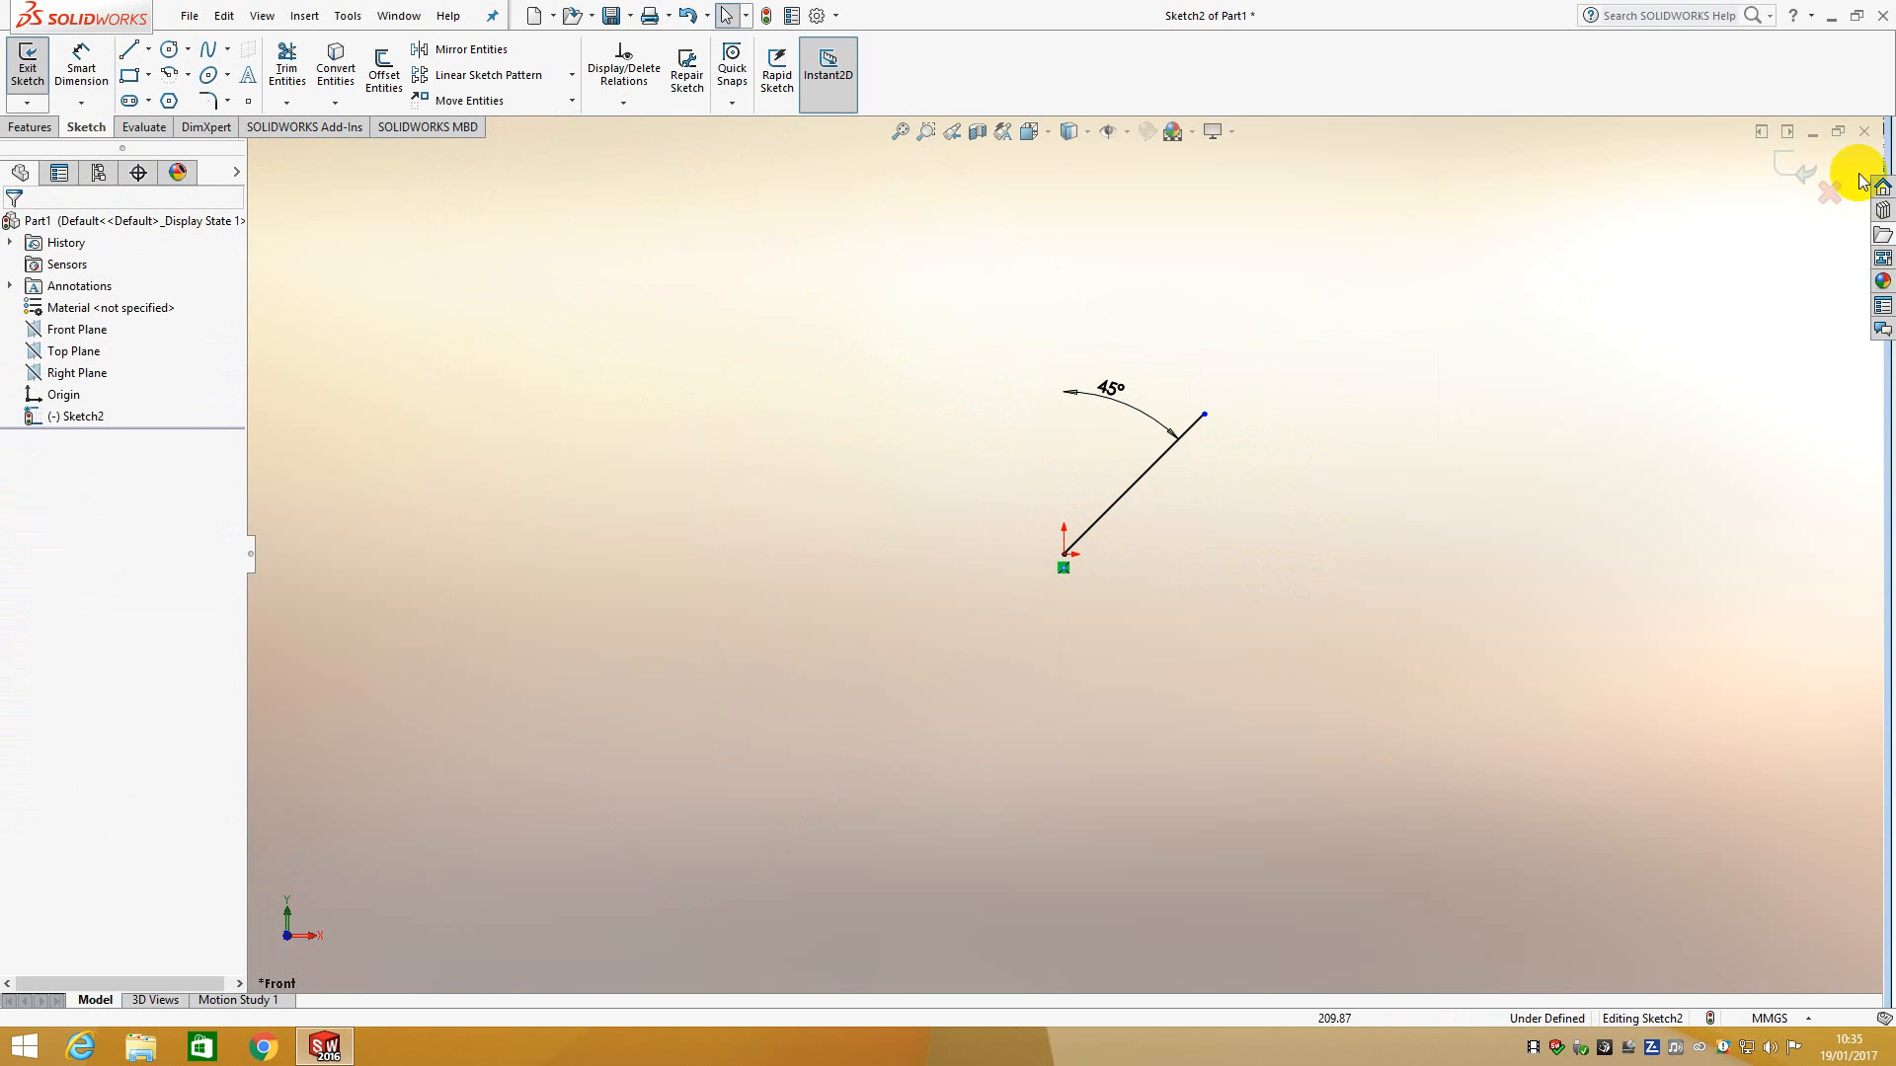
drag(1386, 646, 871, 311)
key(Delete)
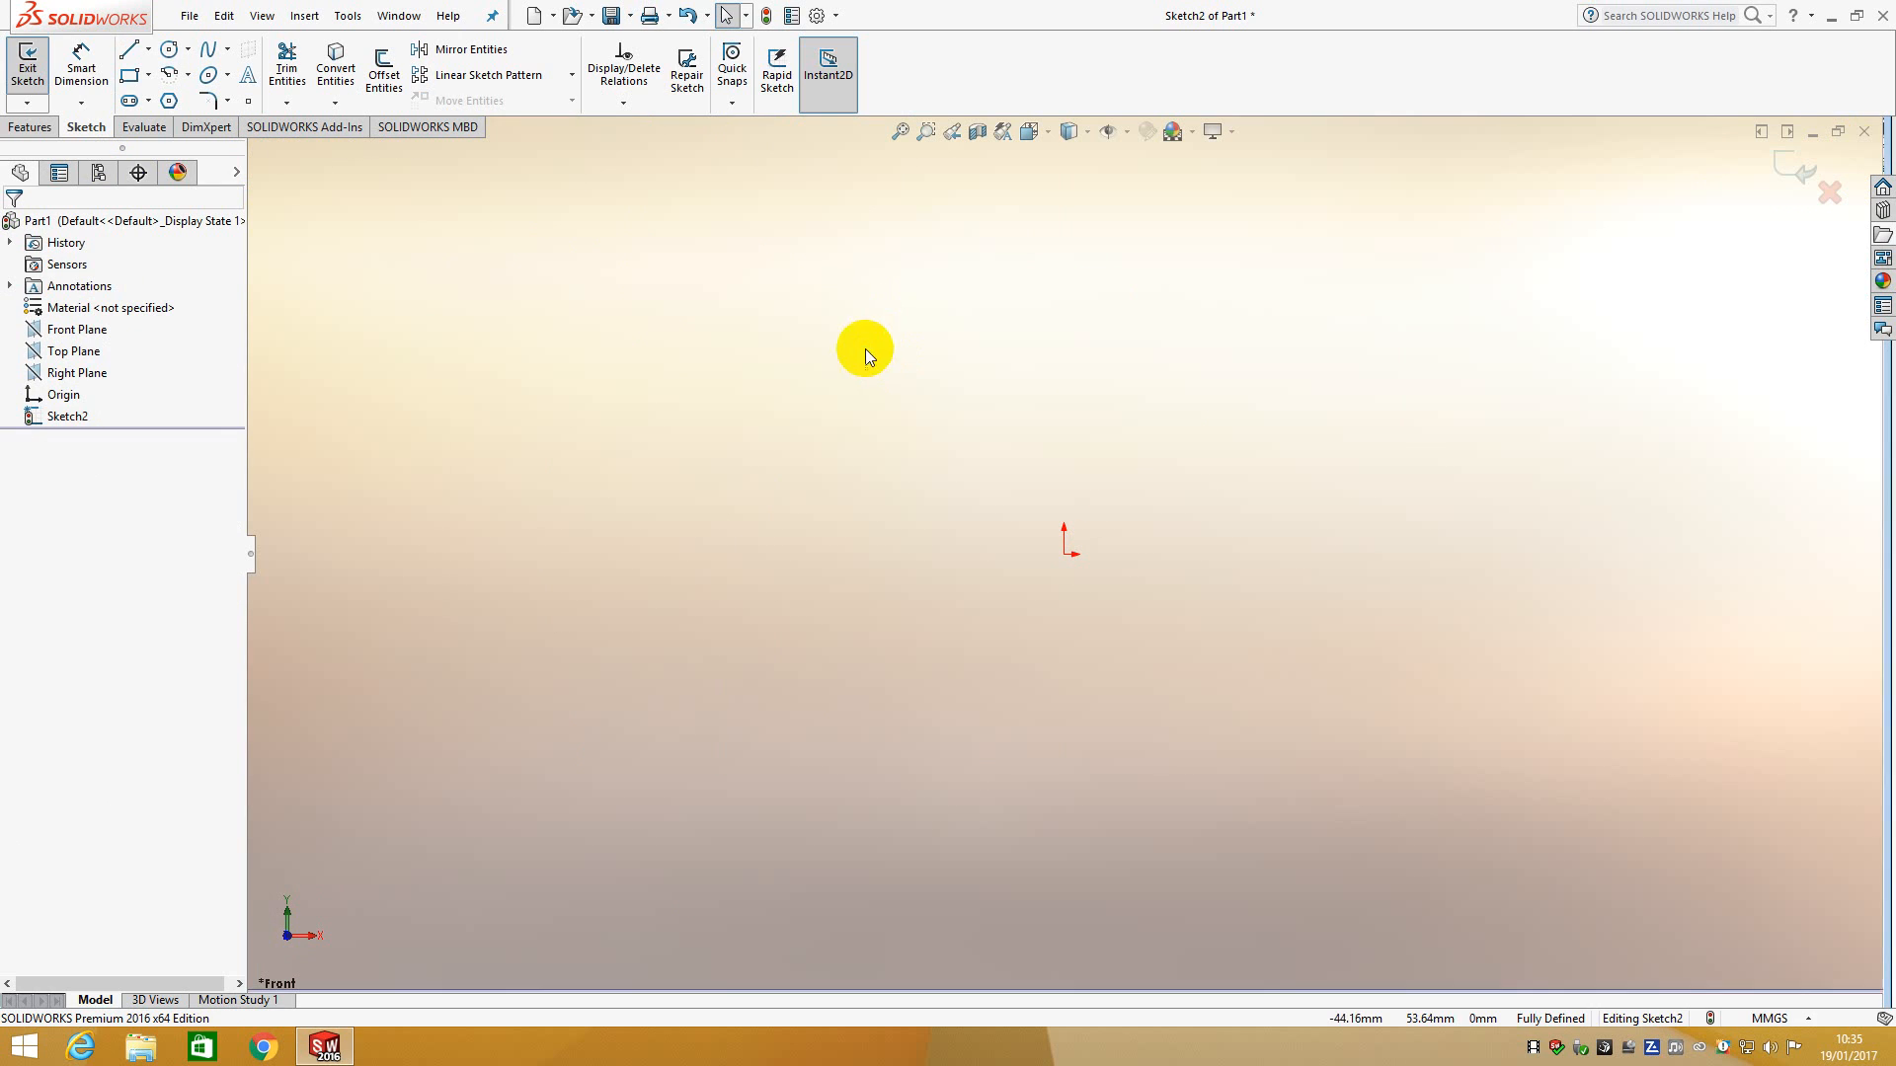
Step: Sketch a construction line from the origin and reposition its free endpoint to about X 54 mm, Y 74 mm
click(128, 53)
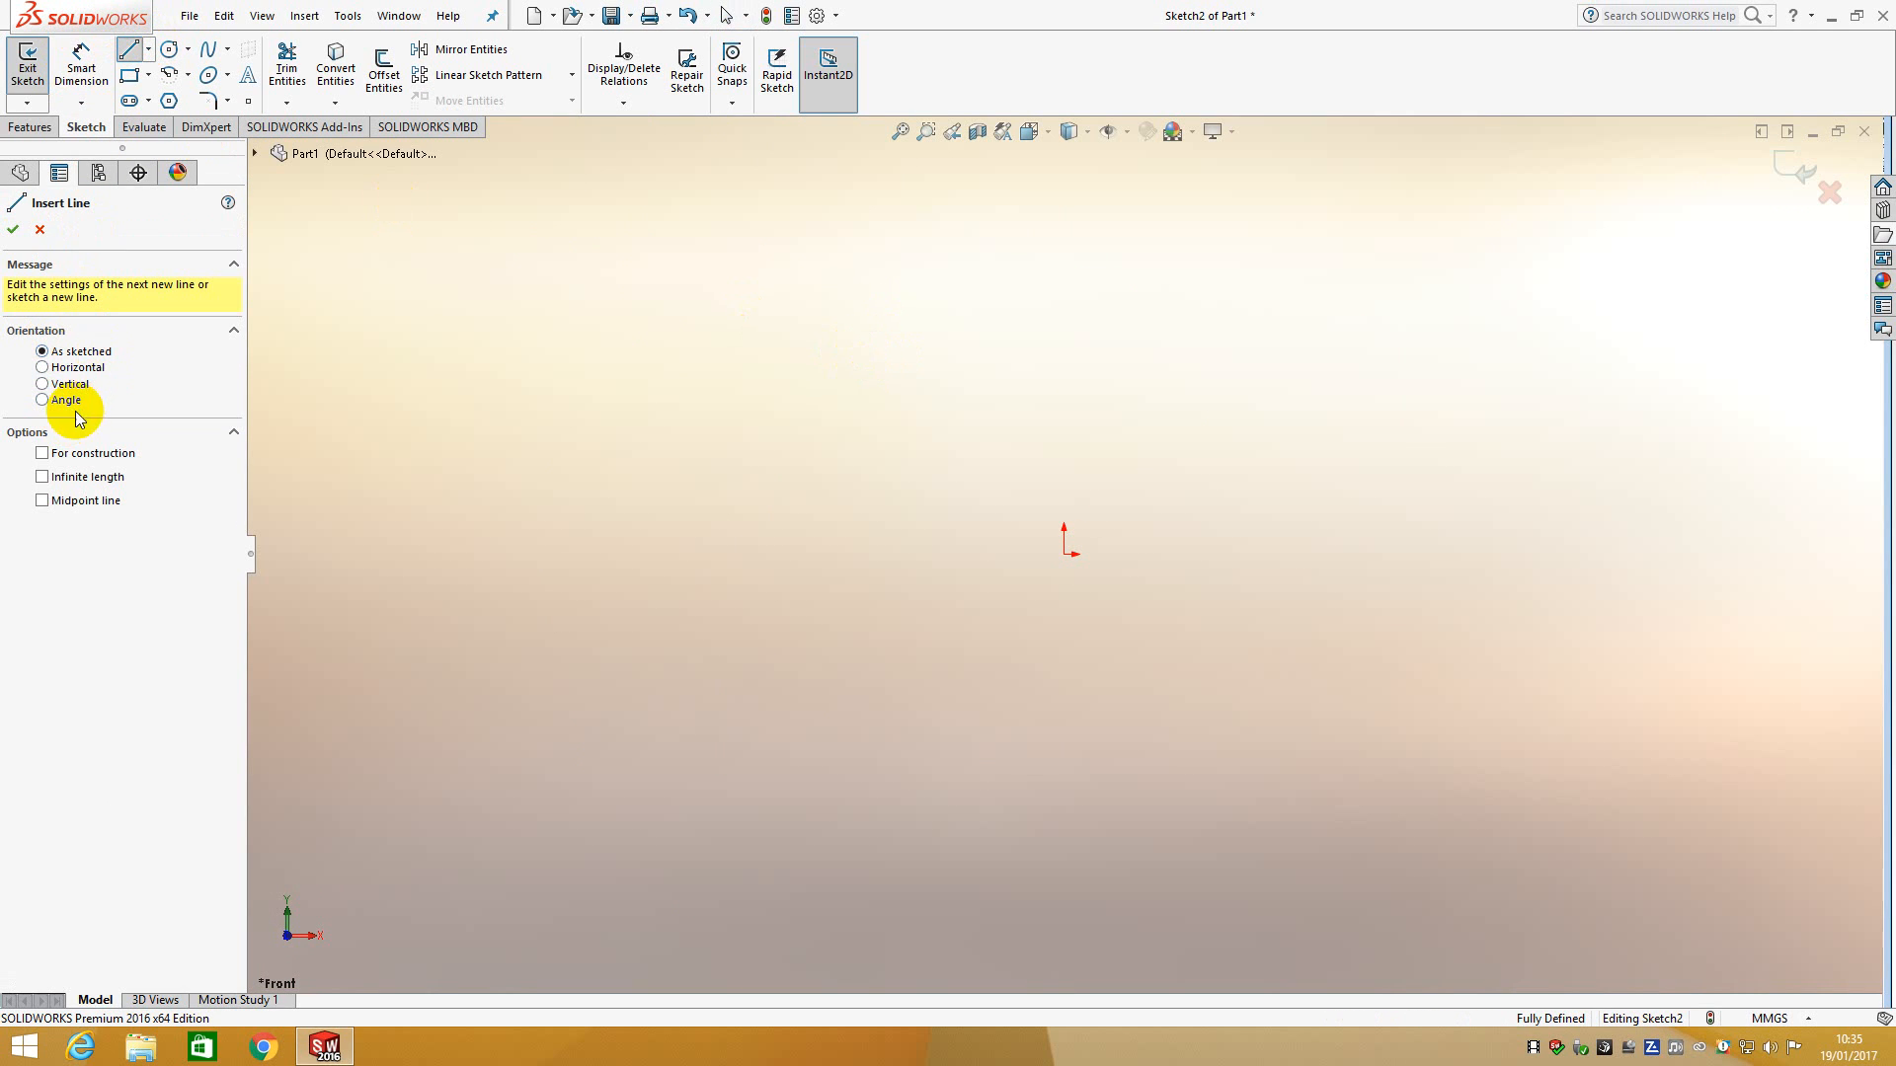
click(43, 453)
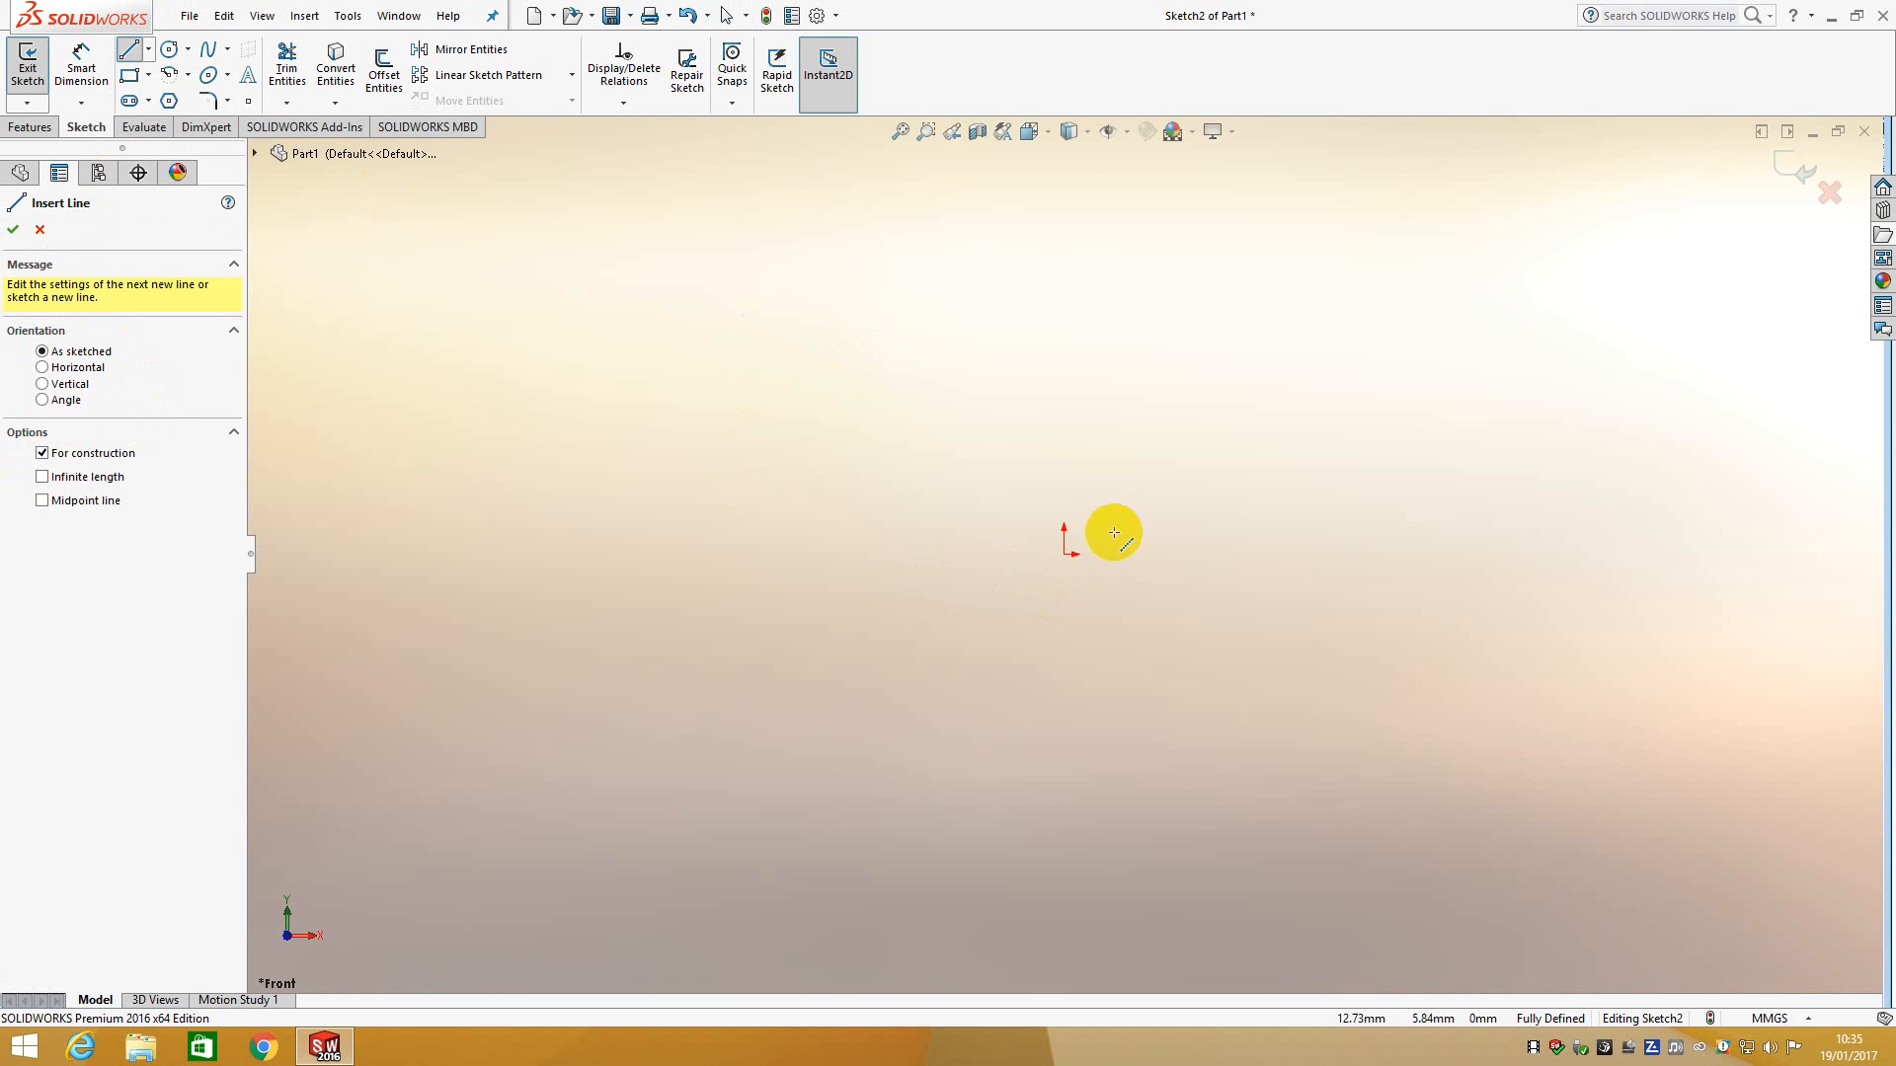
click(1066, 552)
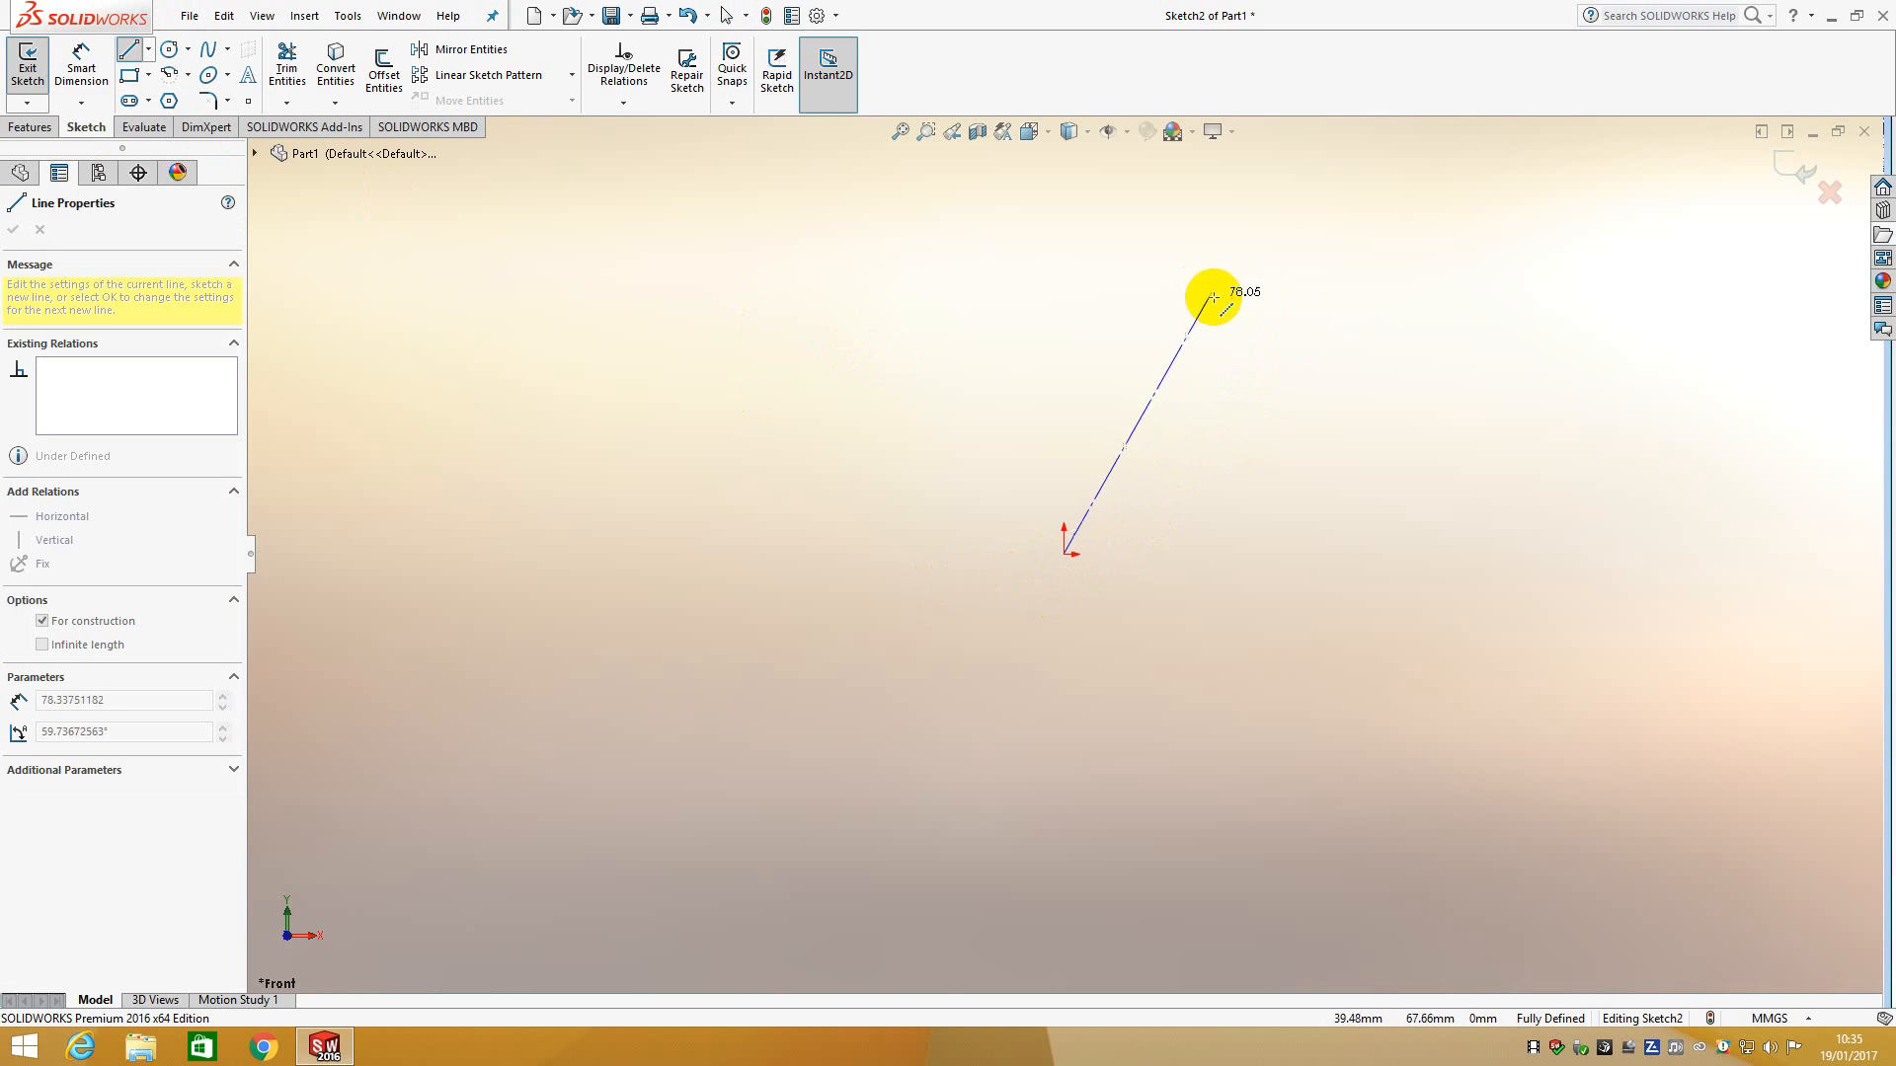
click(1227, 262)
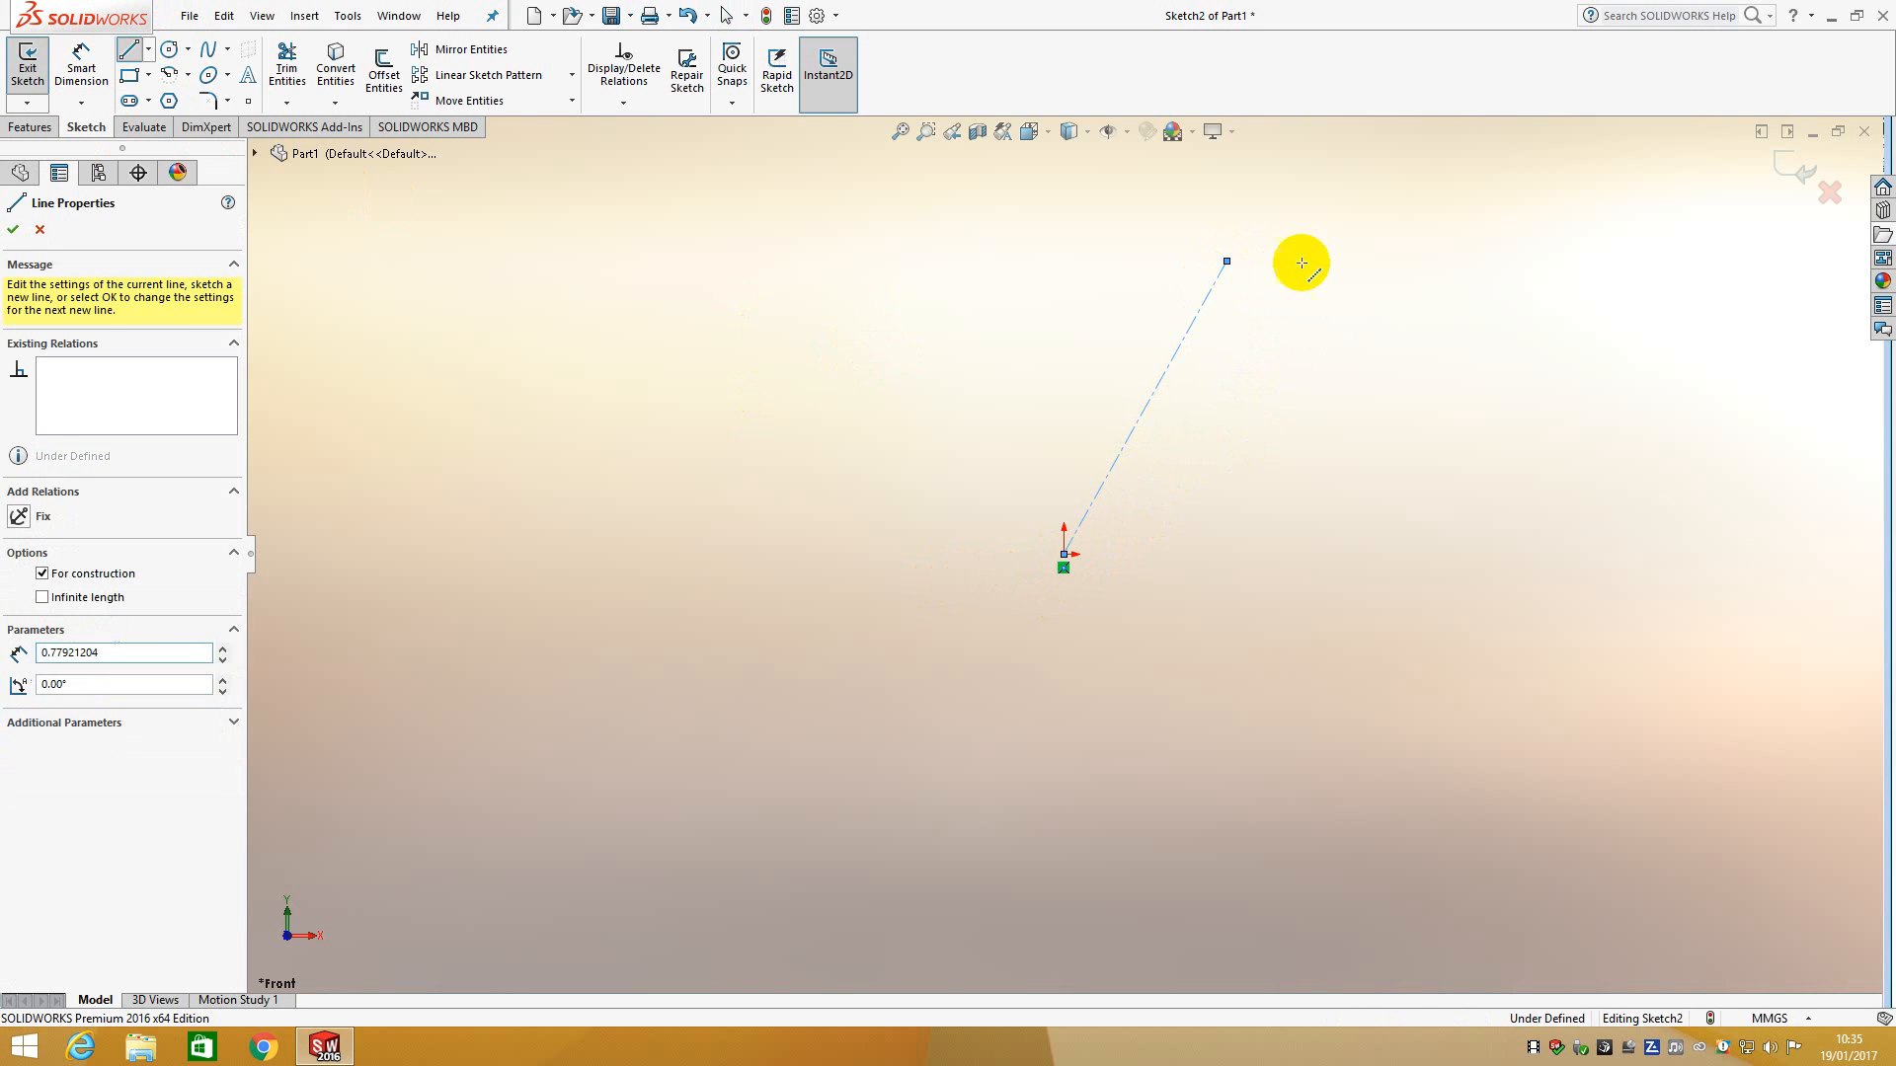
key(Escape)
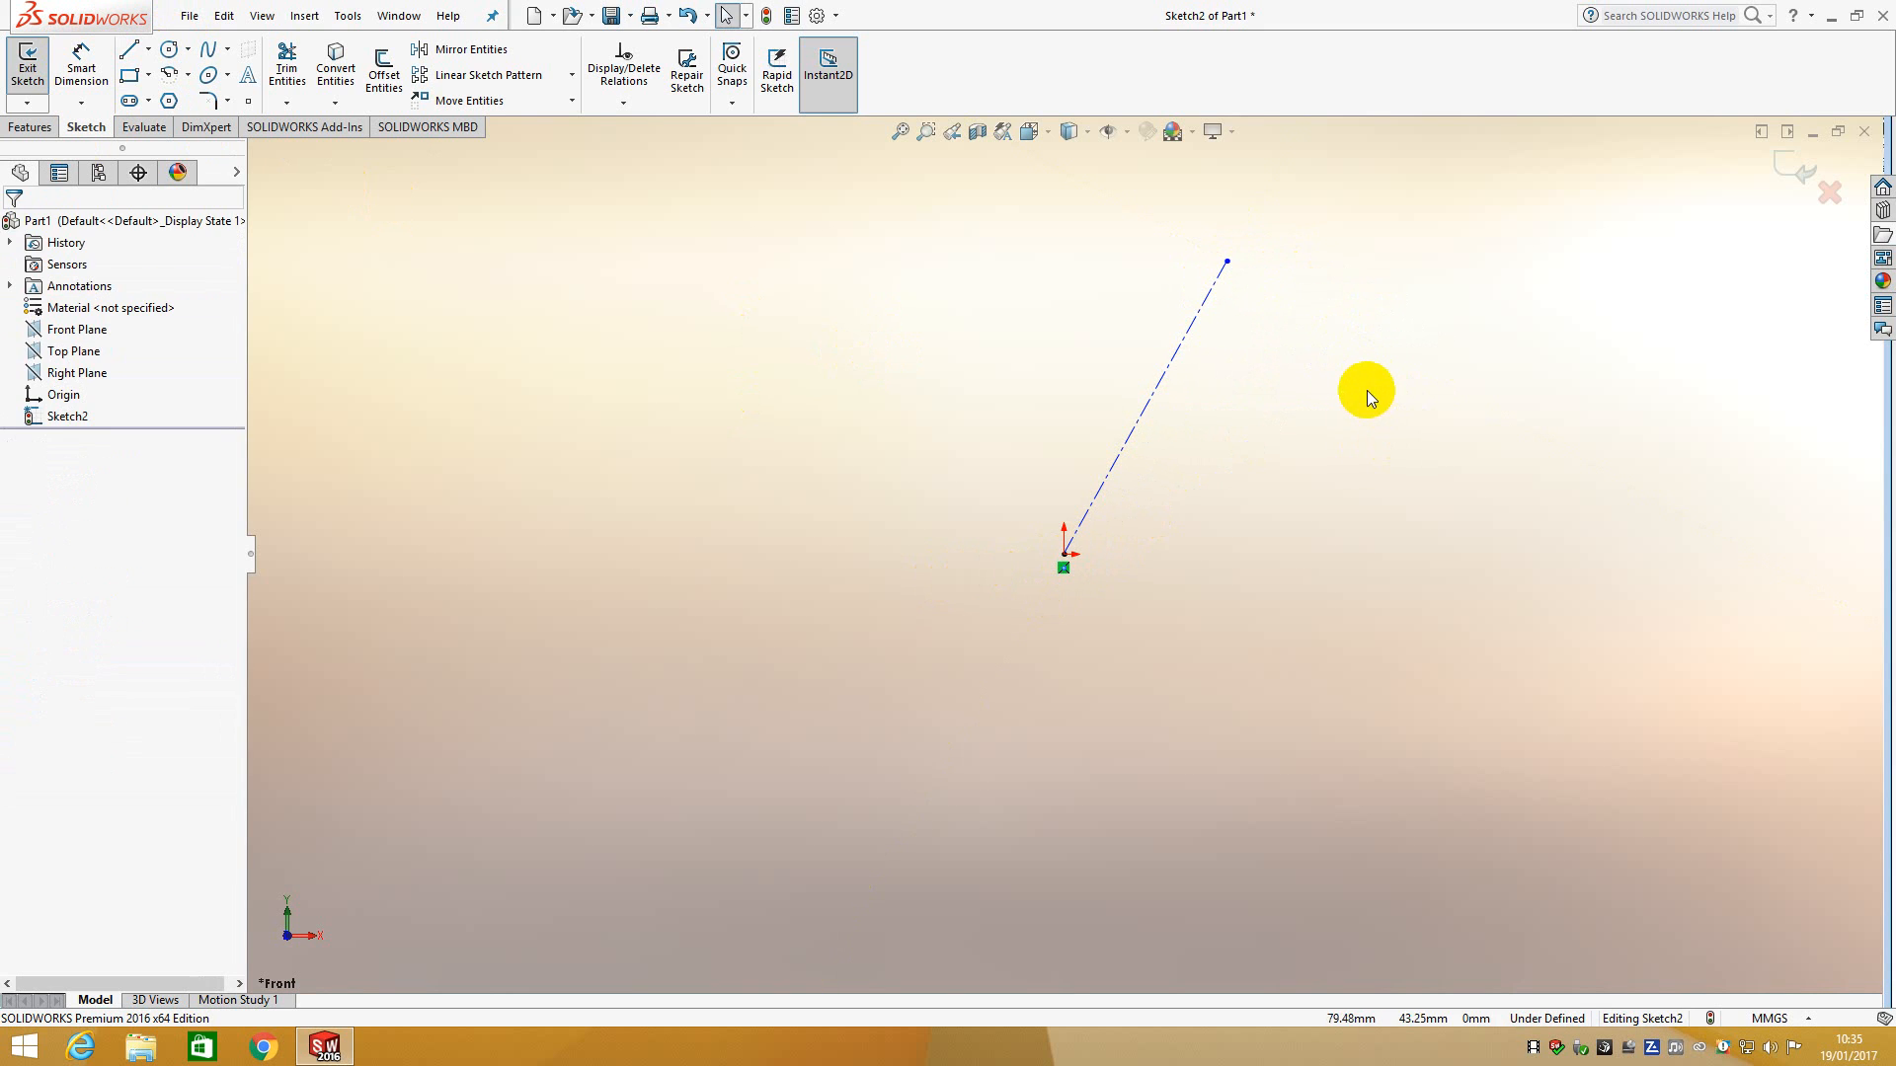
drag(1226, 262, 1193, 234)
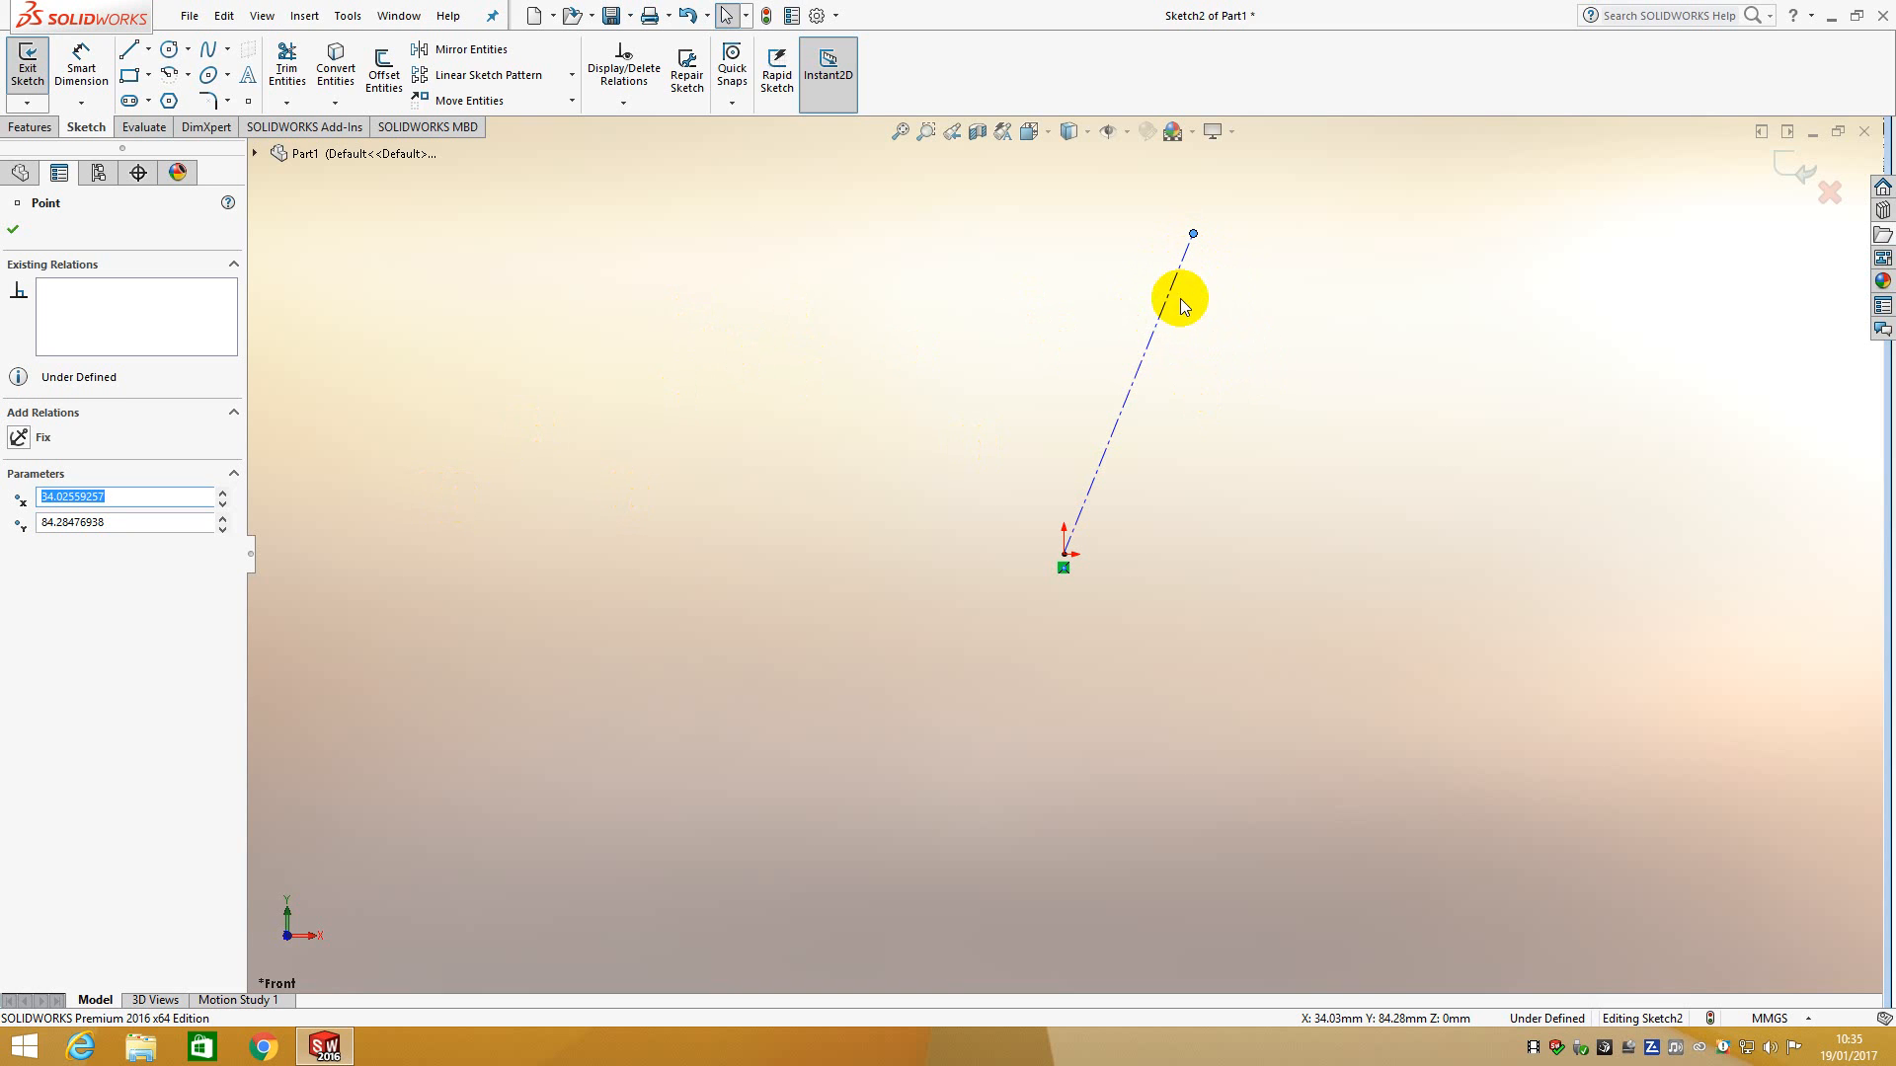
drag(1193, 235, 1270, 273)
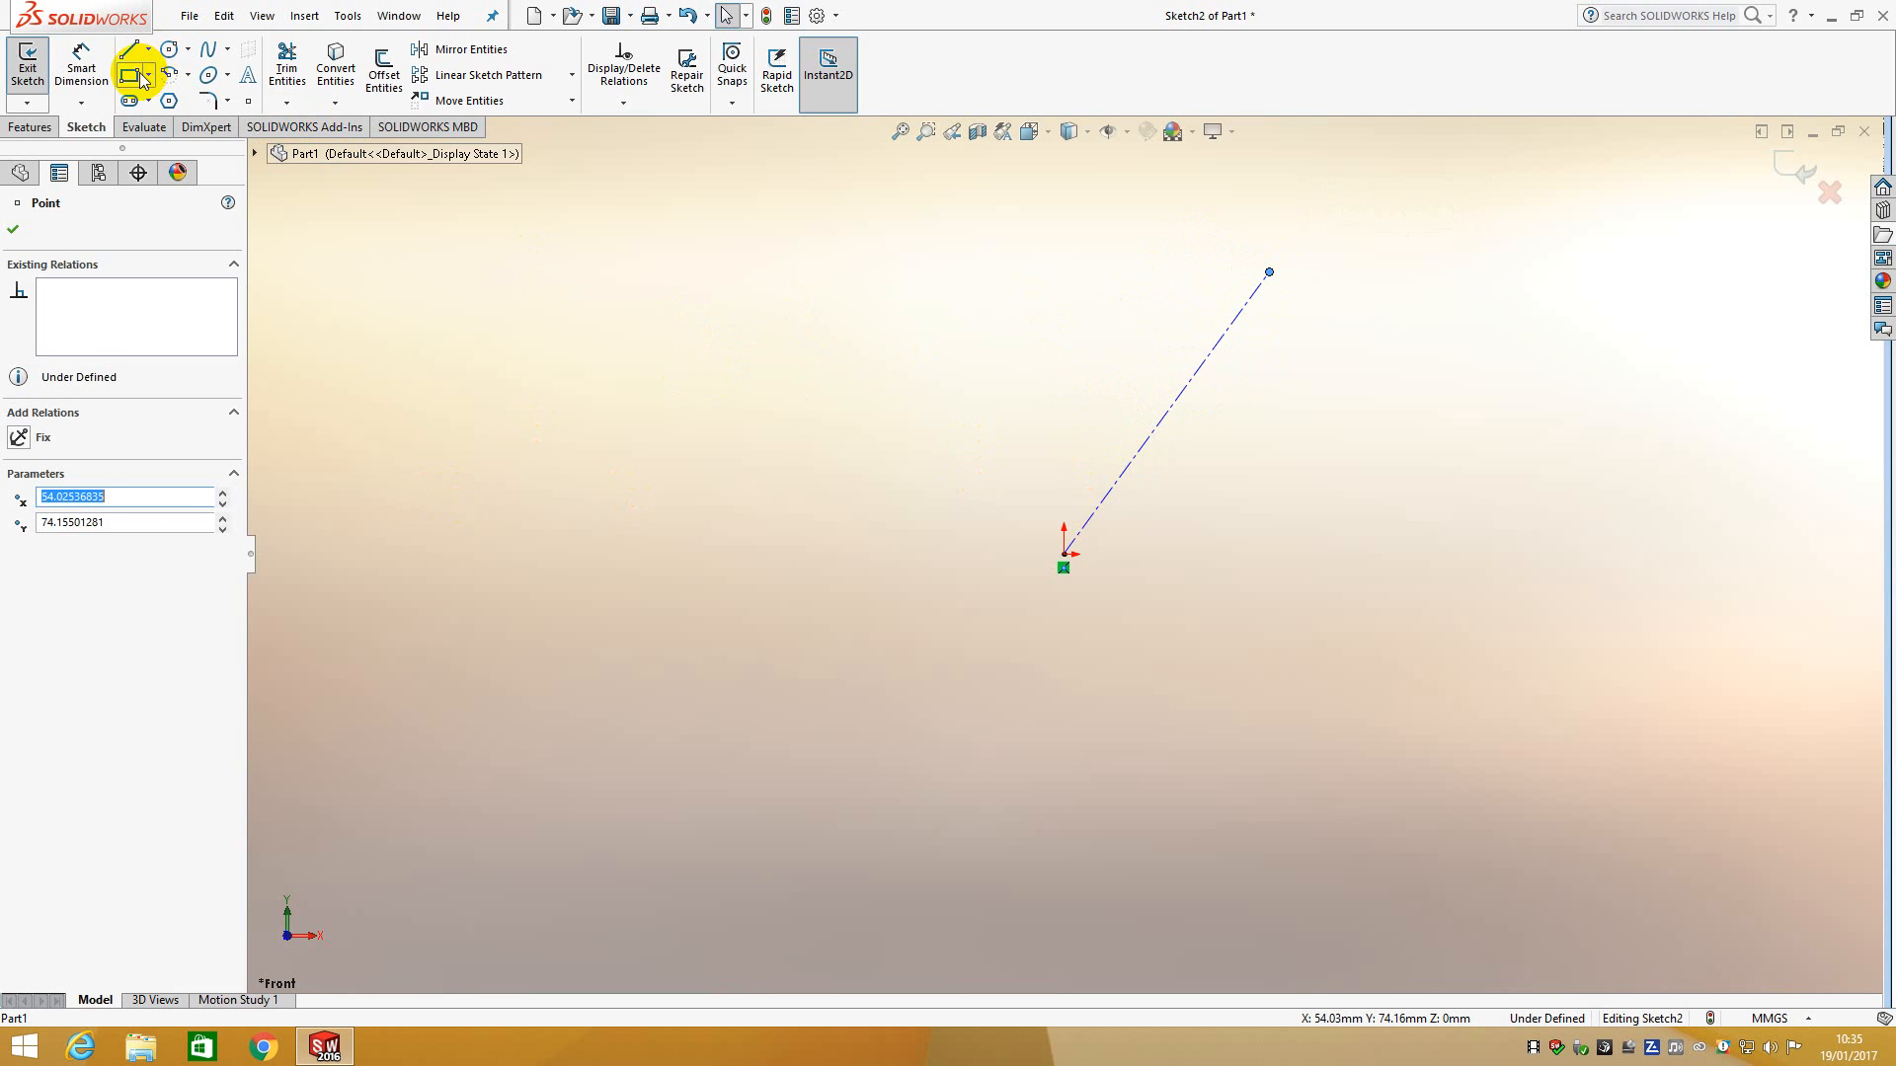
Step: Sketch a vertical line about 92 mm up from the origin, chained to a line ending at the construction line's free endpoint
click(129, 51)
click(1066, 555)
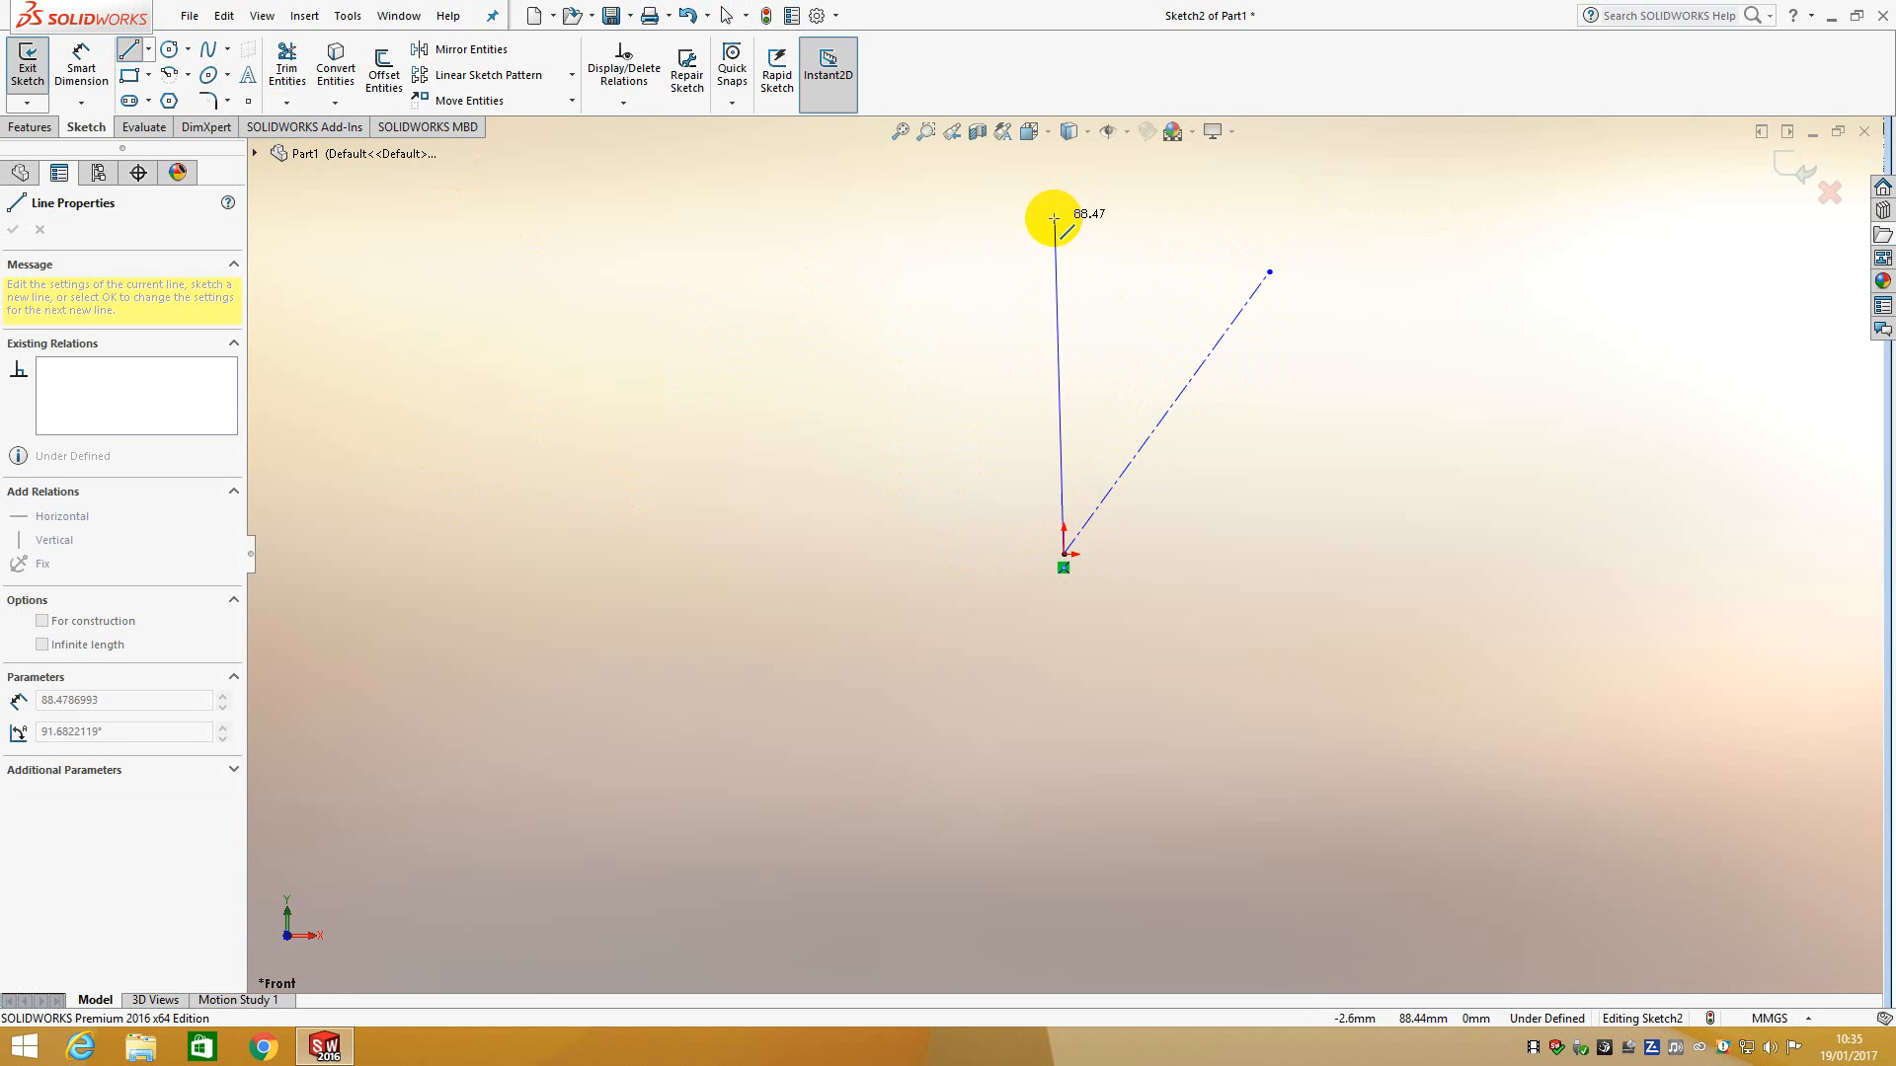
click(1066, 204)
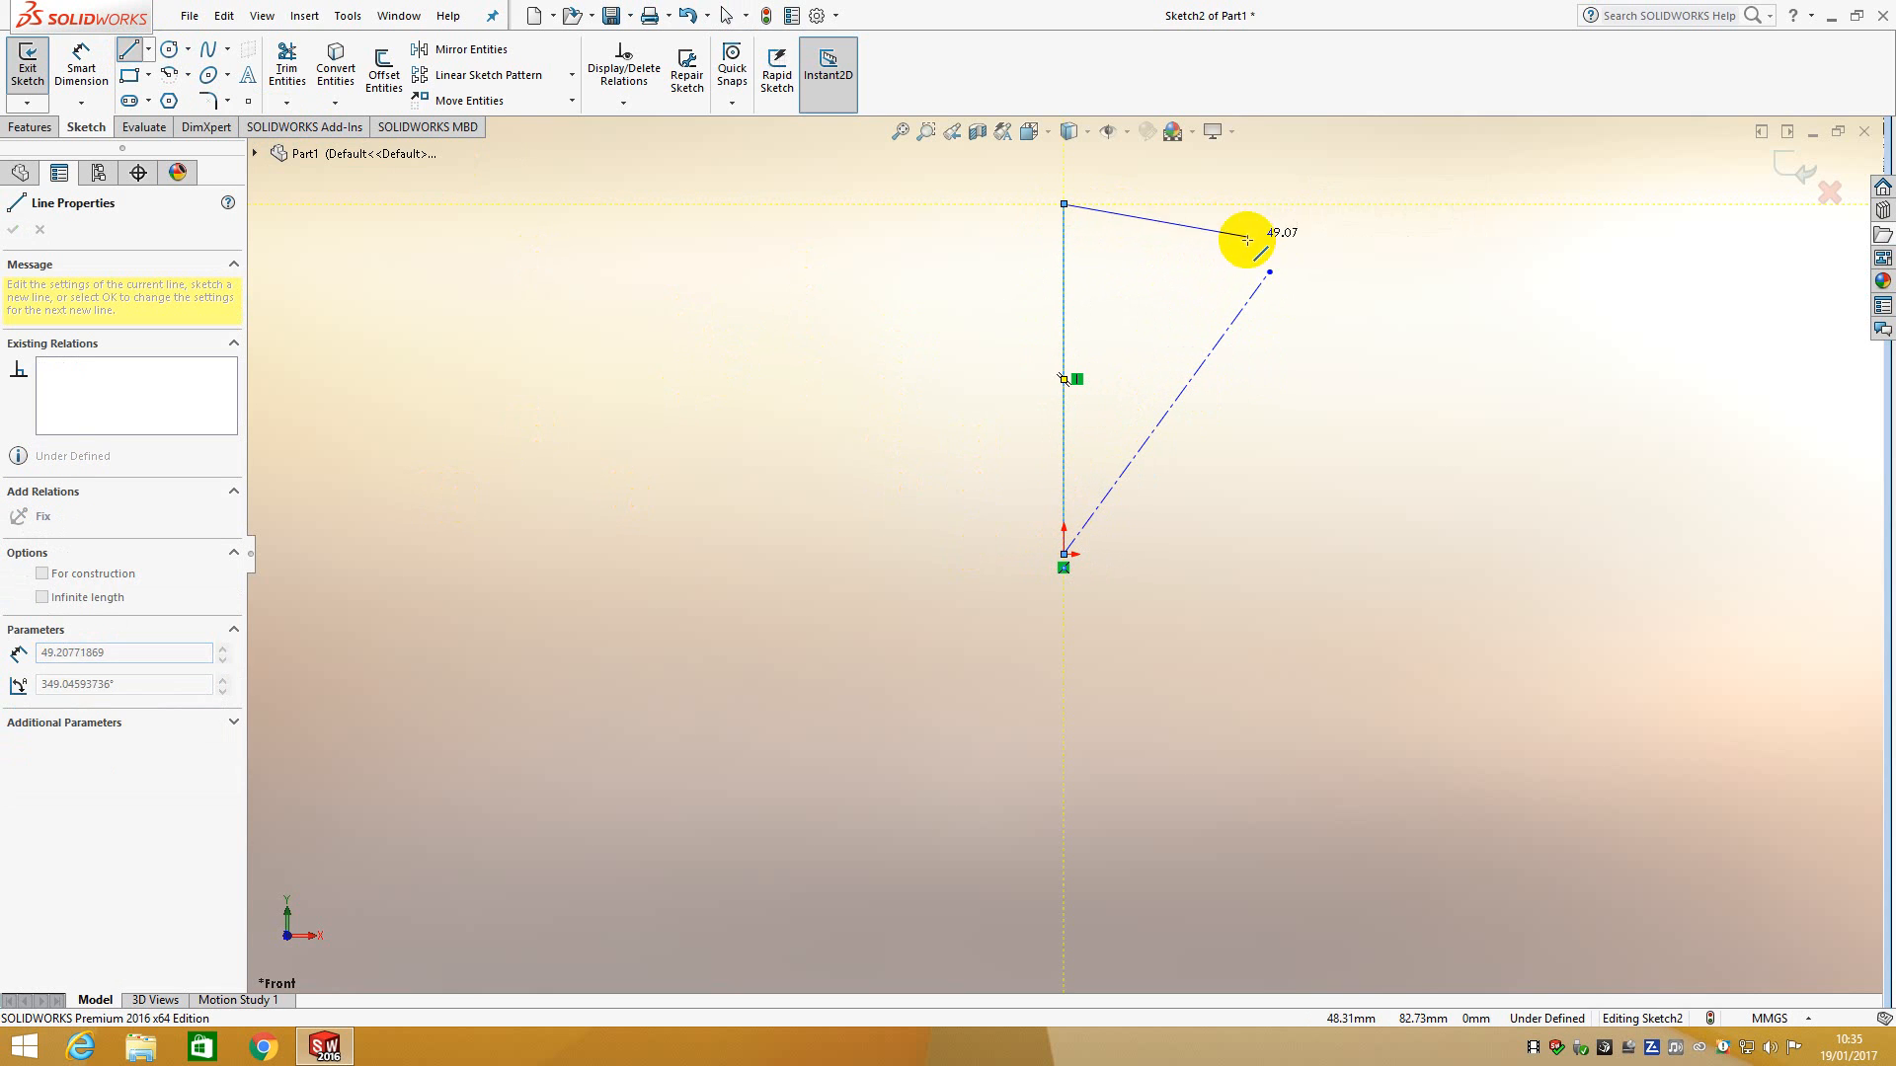
click(1271, 272)
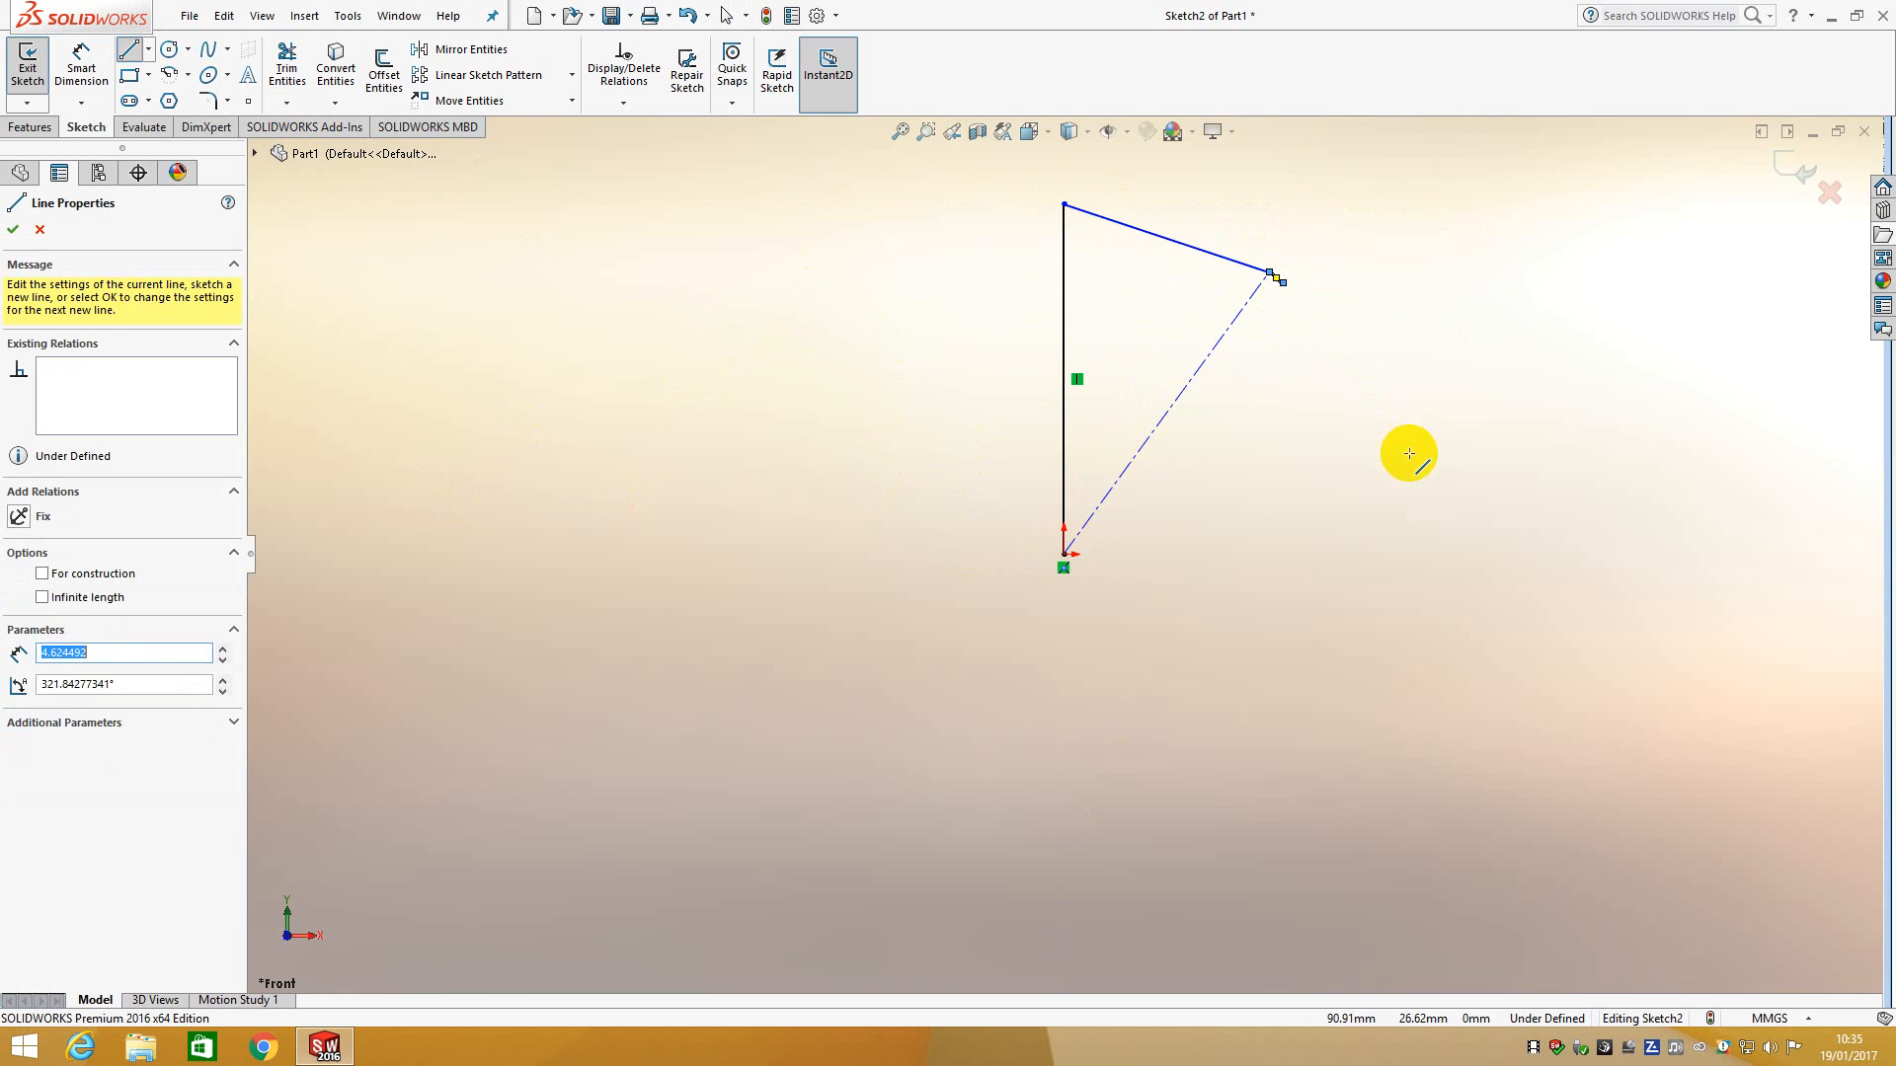
key(Escape)
Step: Extend the short end segment to about X 93 mm, Y 44 mm, and close the outline with a line from the origin
scroll(1289, 288, down, 2)
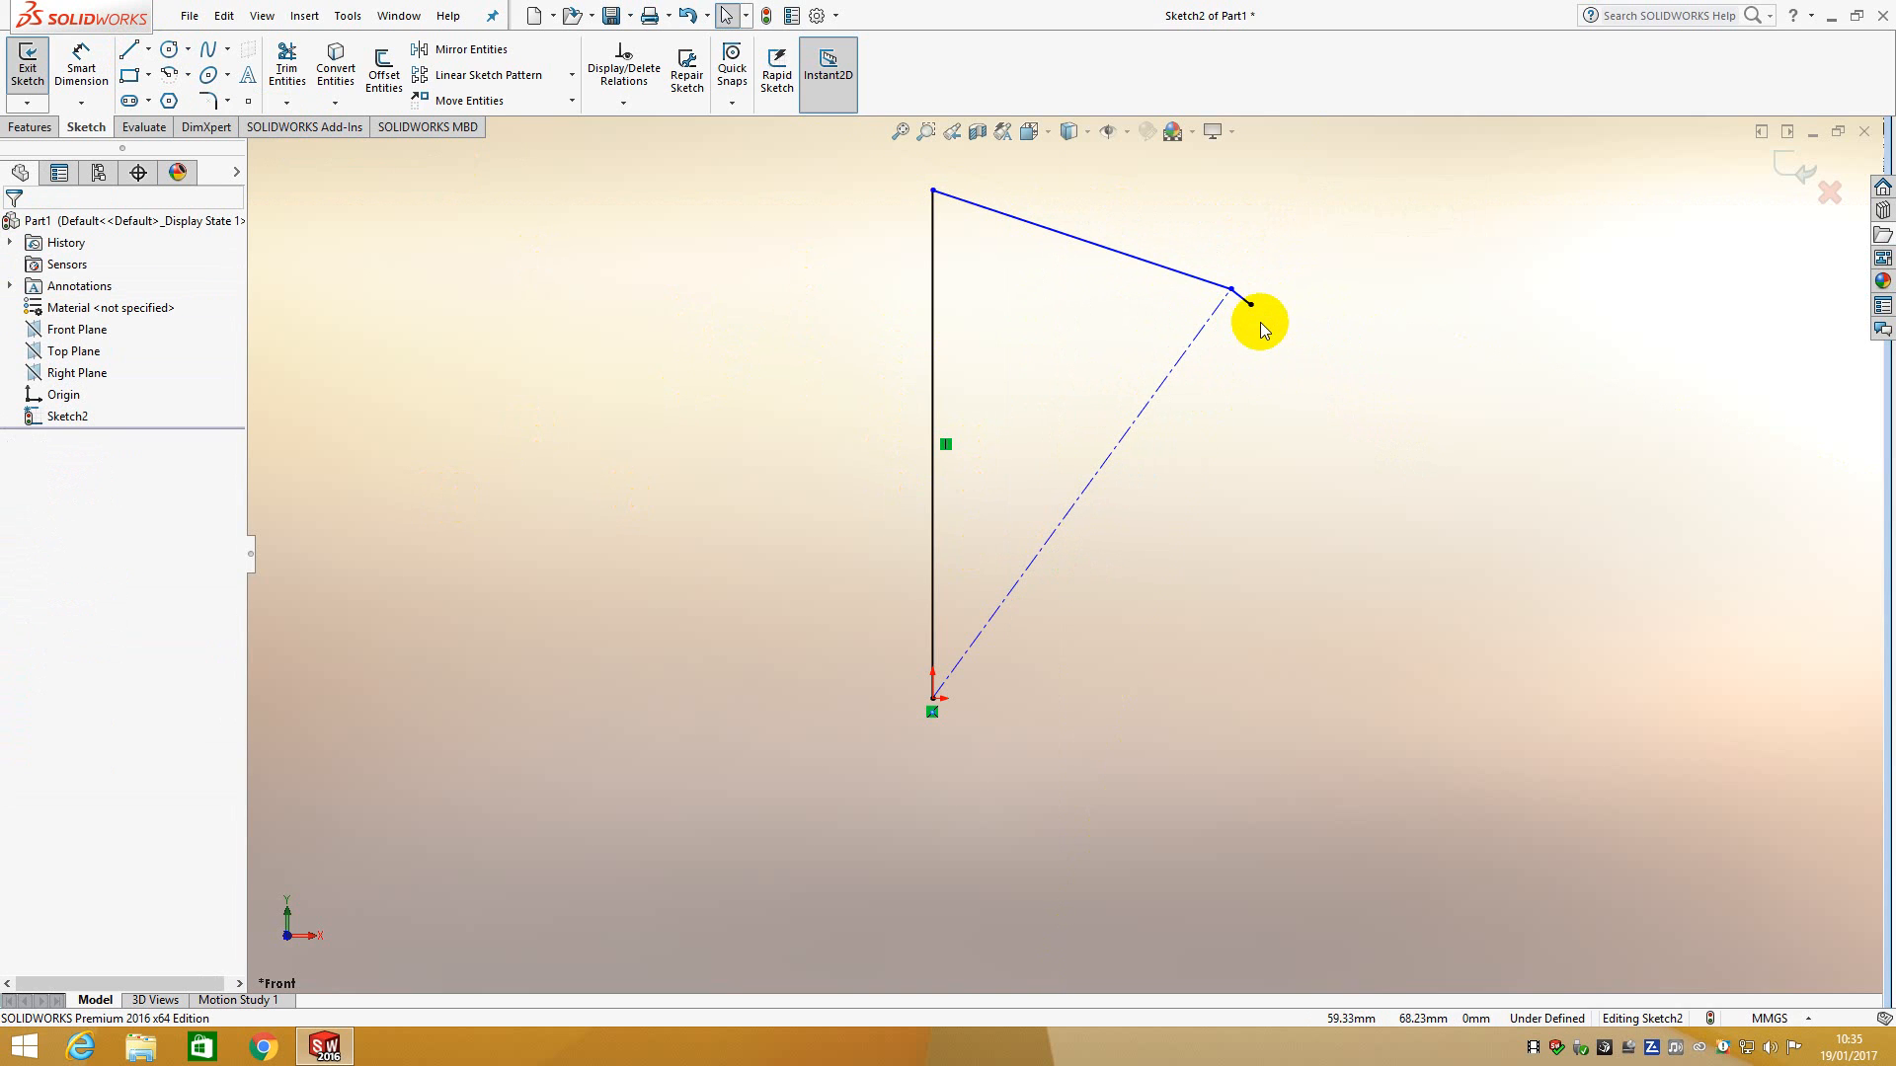
drag(1252, 308, 1448, 454)
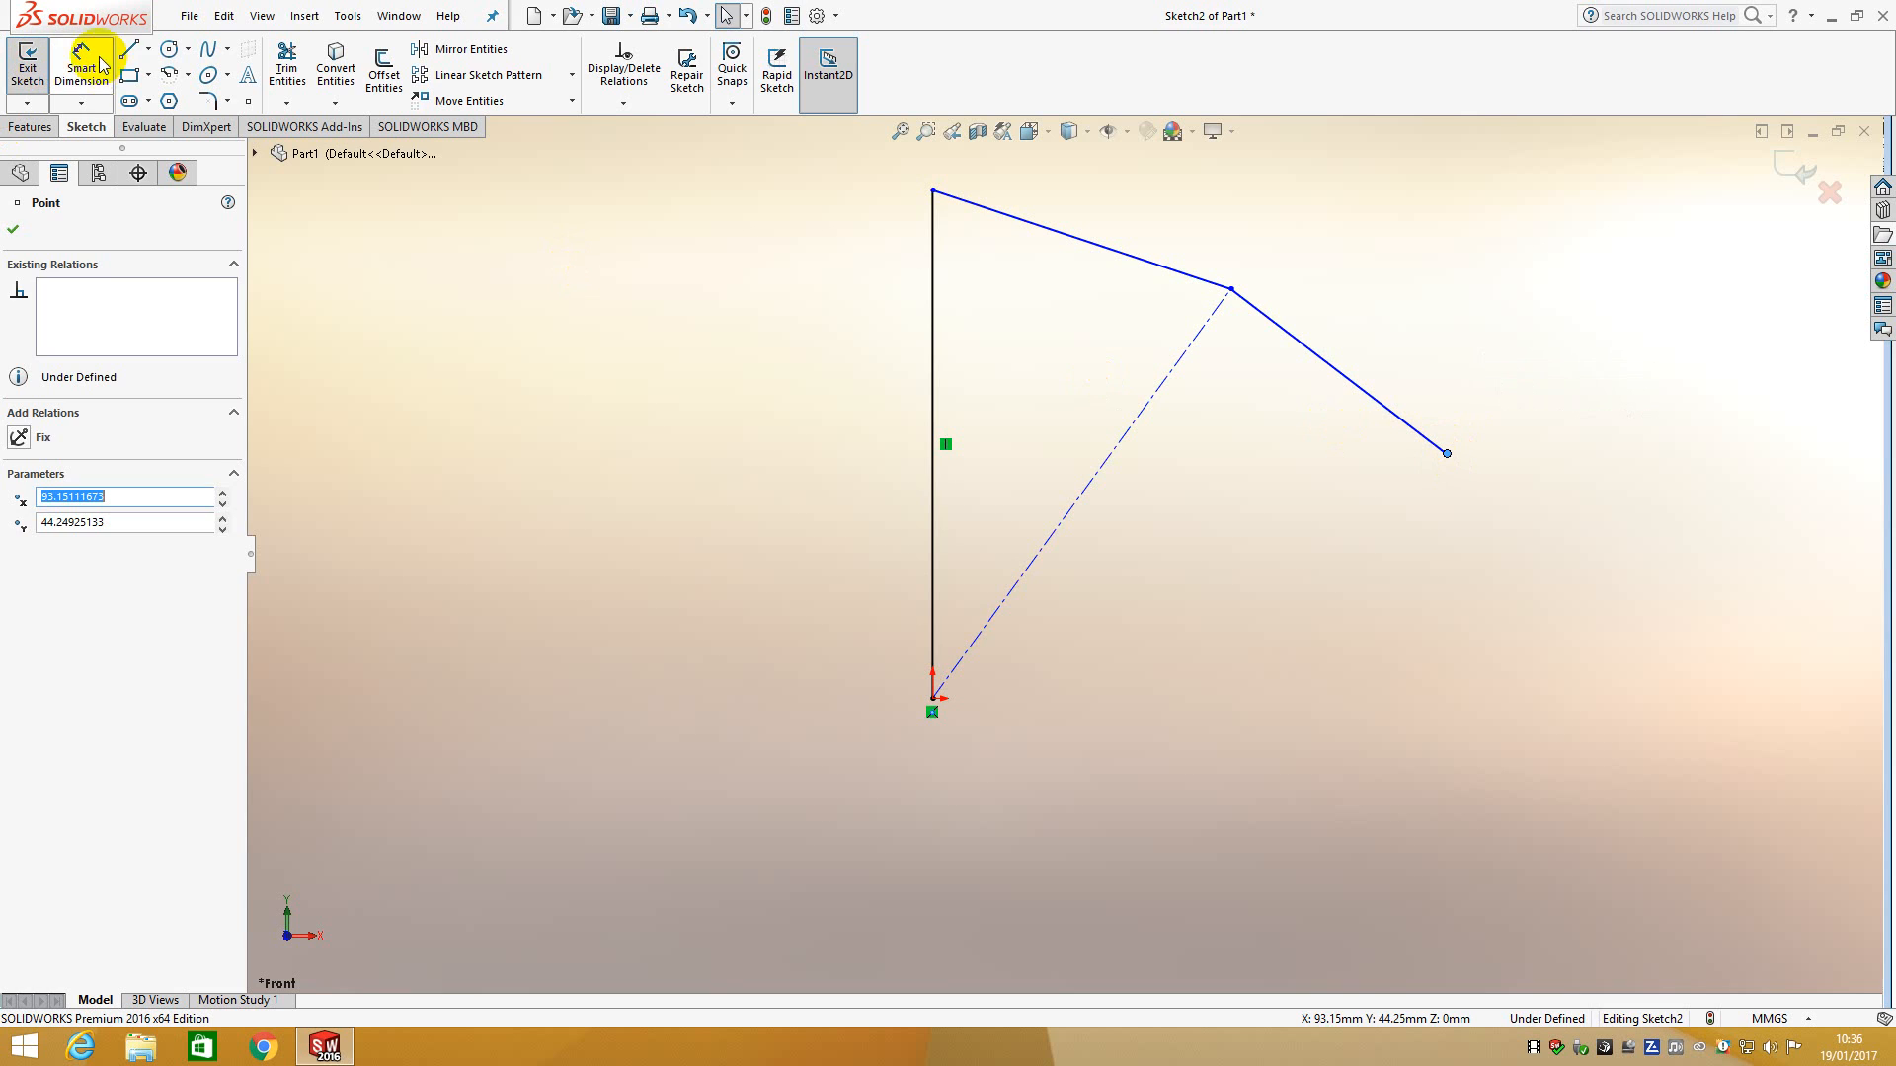
click(131, 52)
drag(932, 697, 1448, 453)
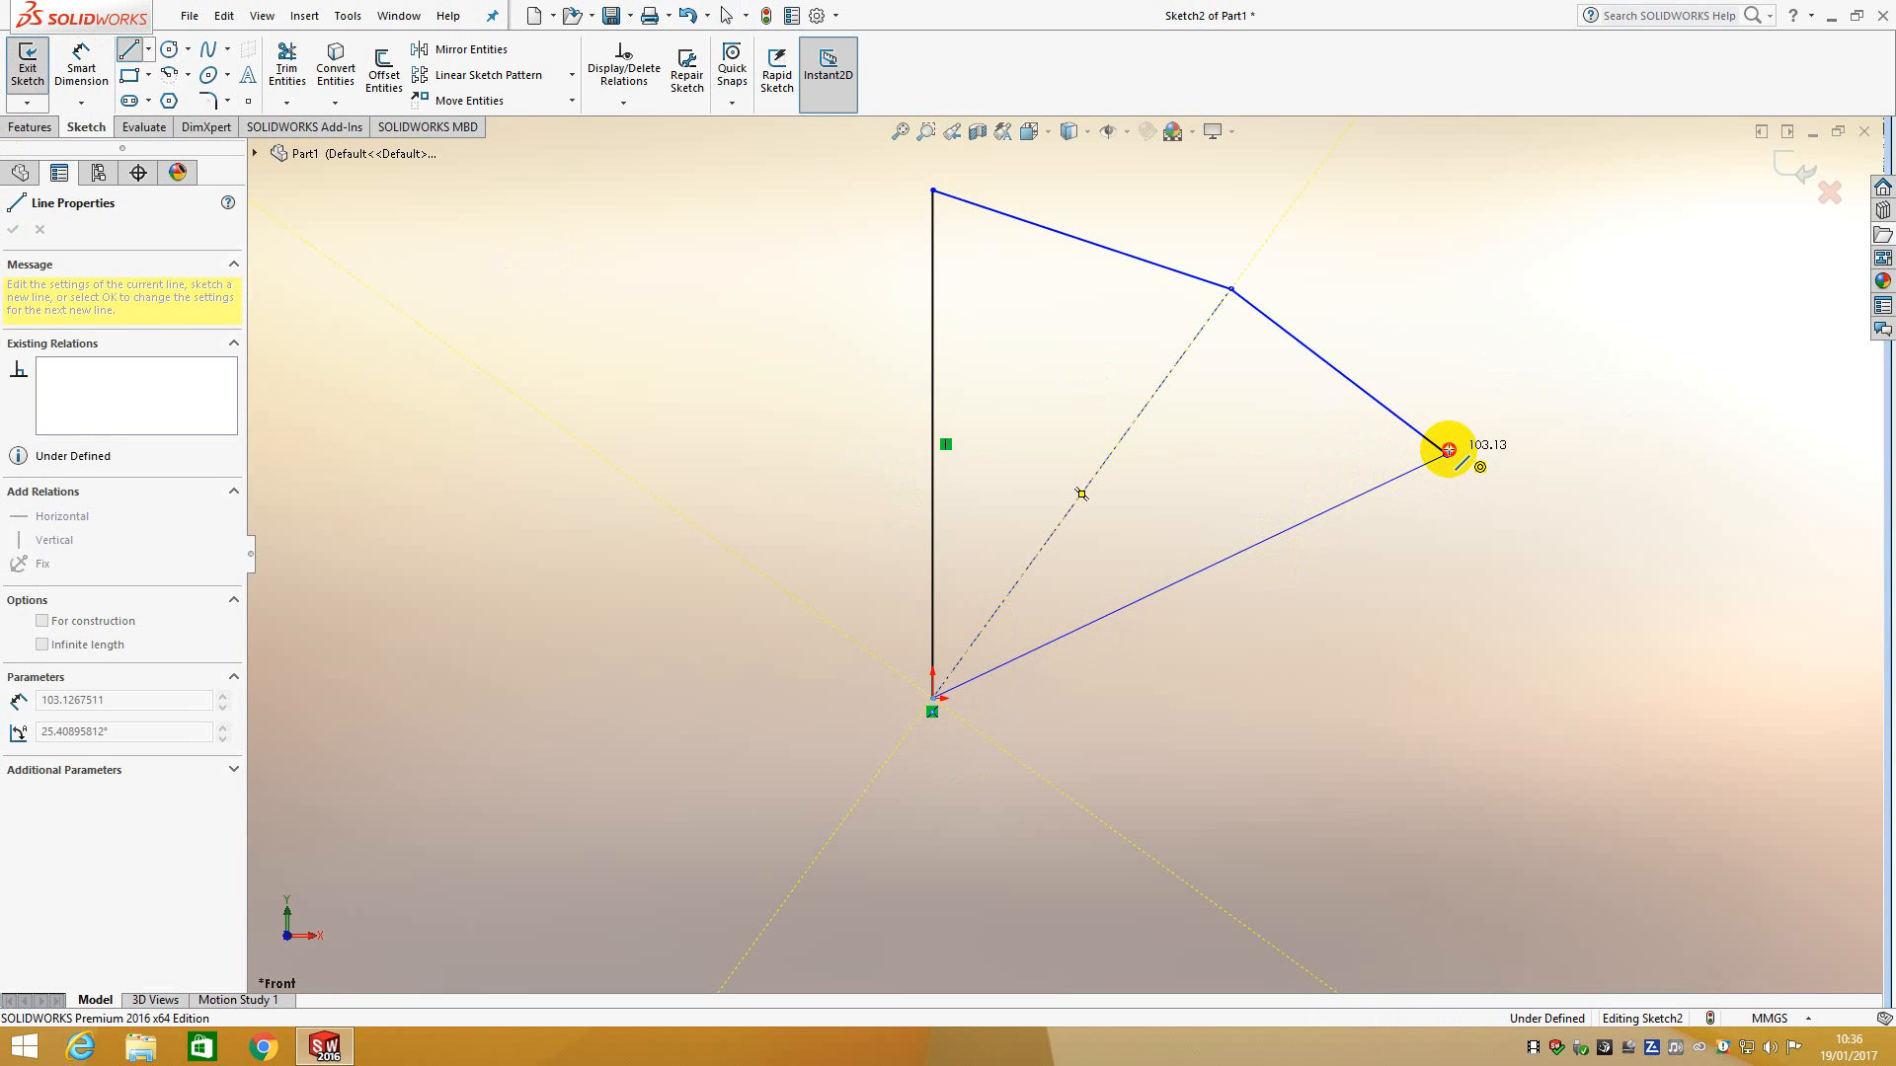
key(Escape)
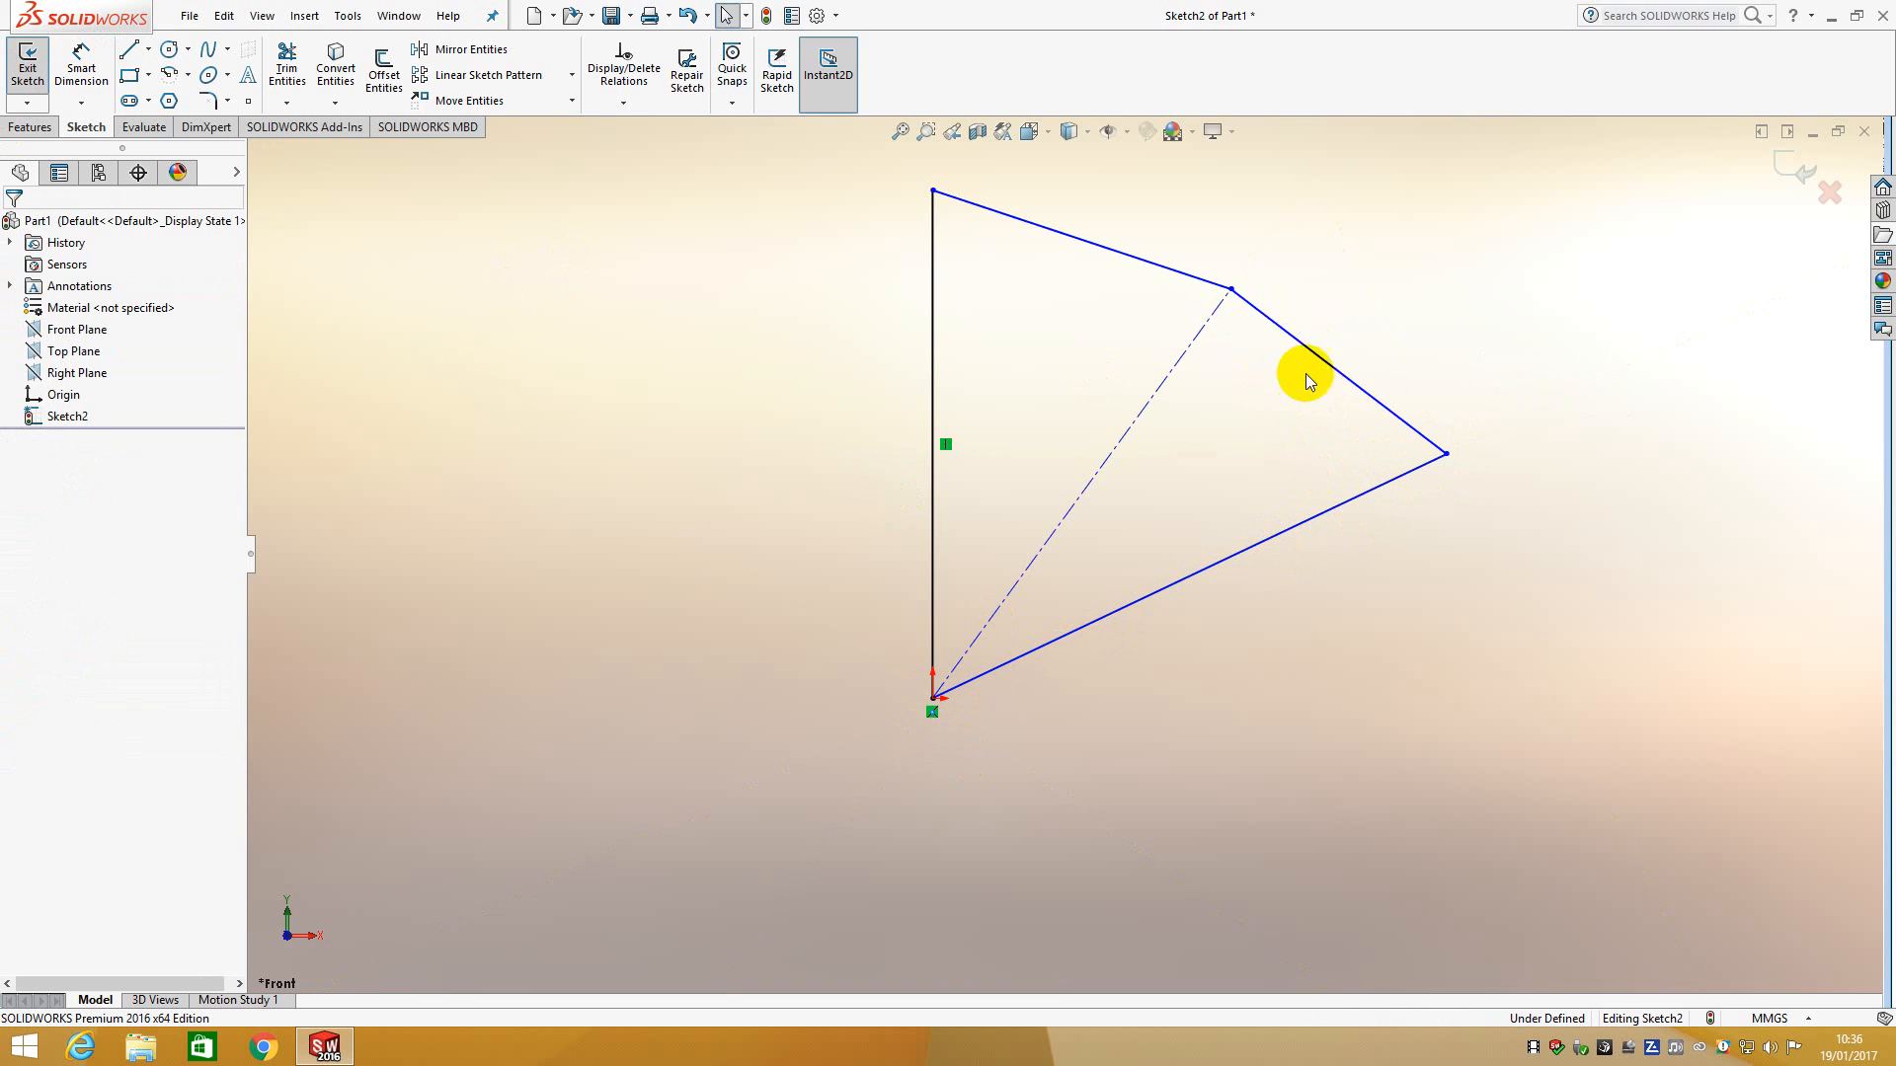
Step: Move the corner shared with the construction line to about X 54.5 mm, Y 84.7 mm, and inspect the outline's four solid lines
drag(1230, 289, 1234, 231)
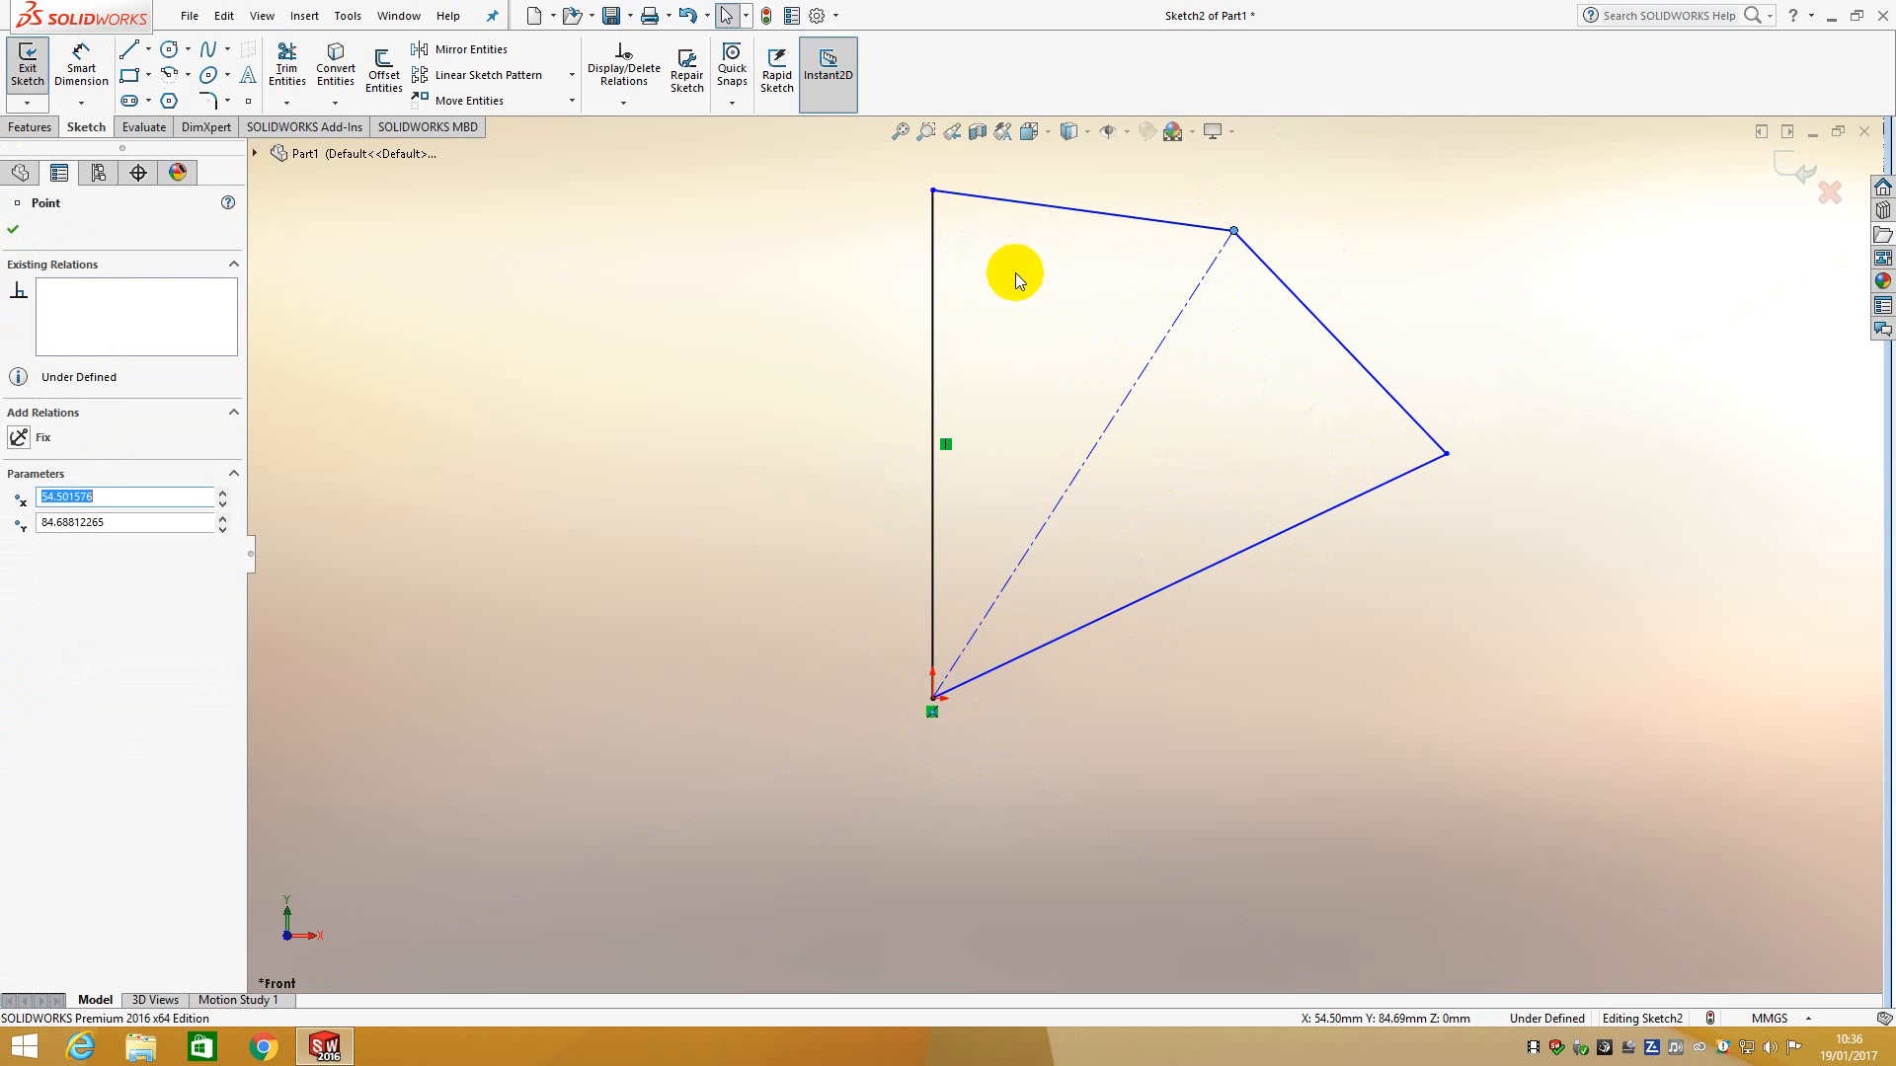
click(1056, 642)
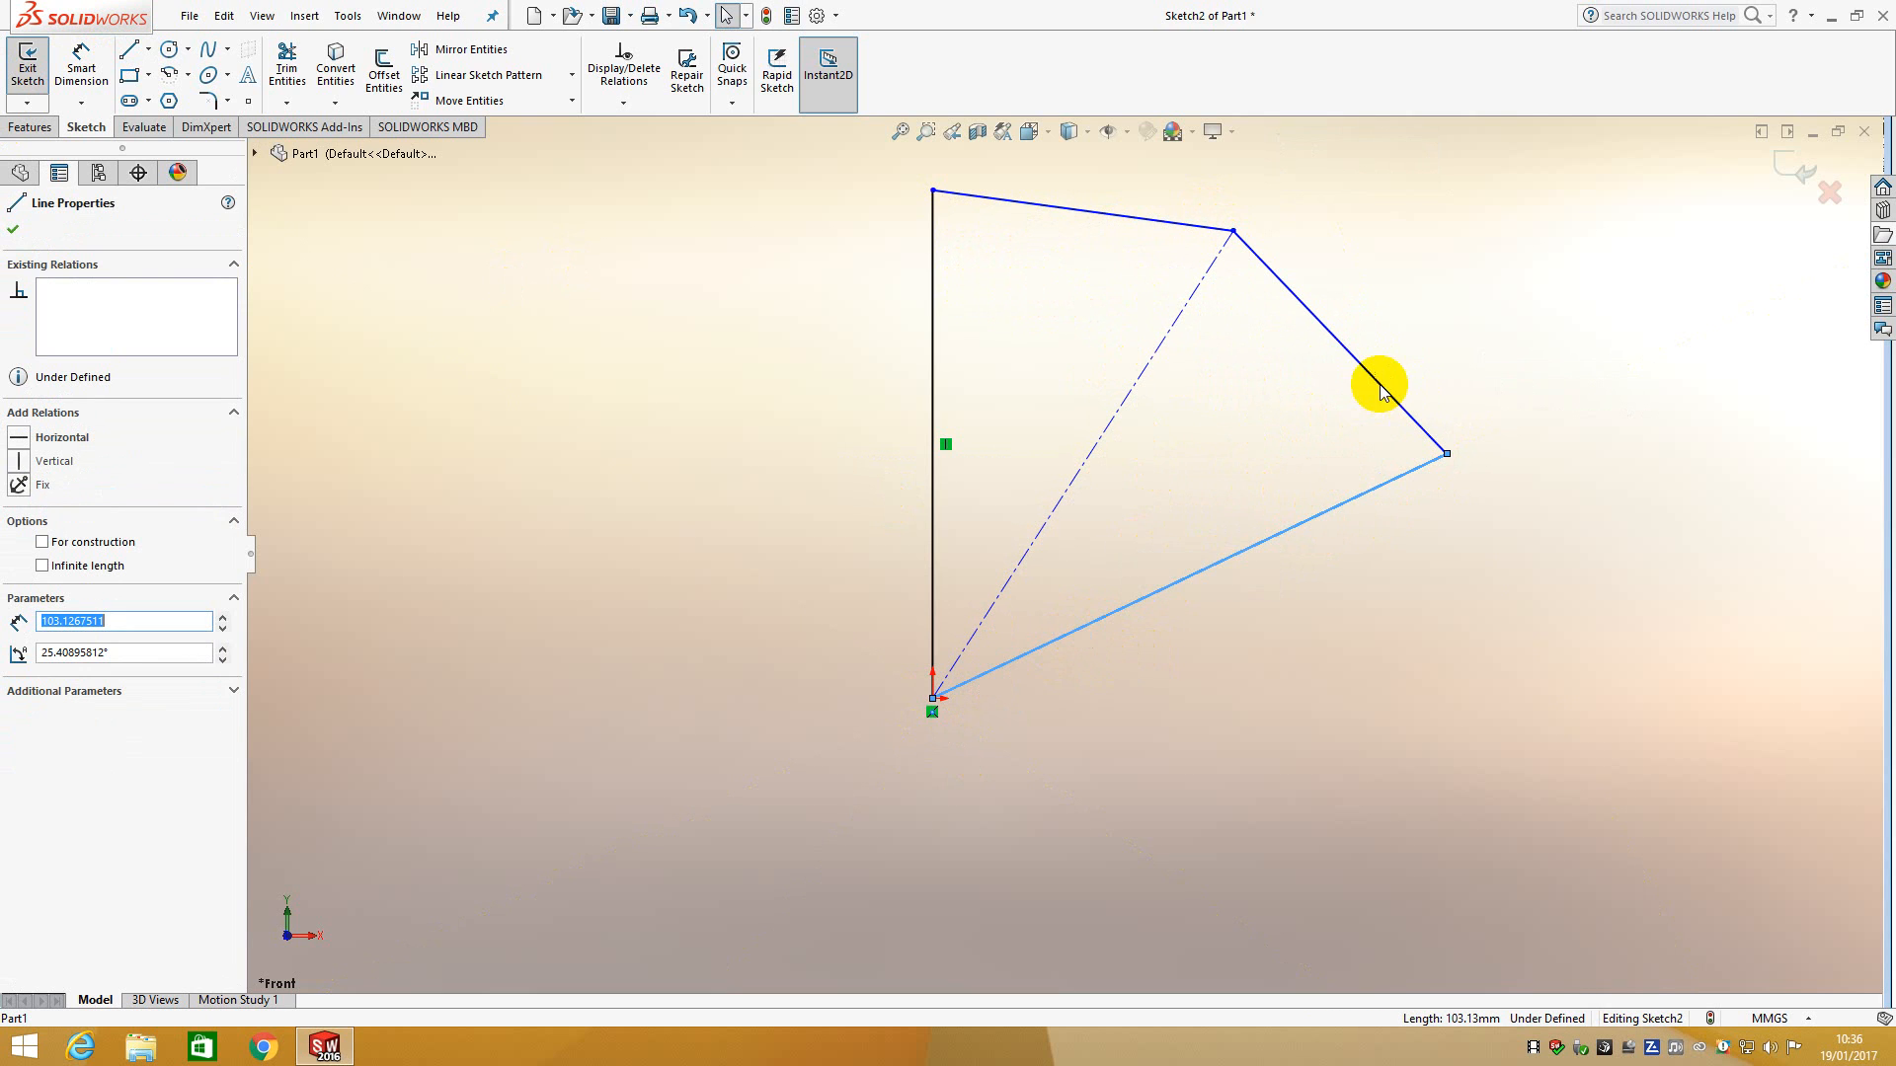
click(1363, 365)
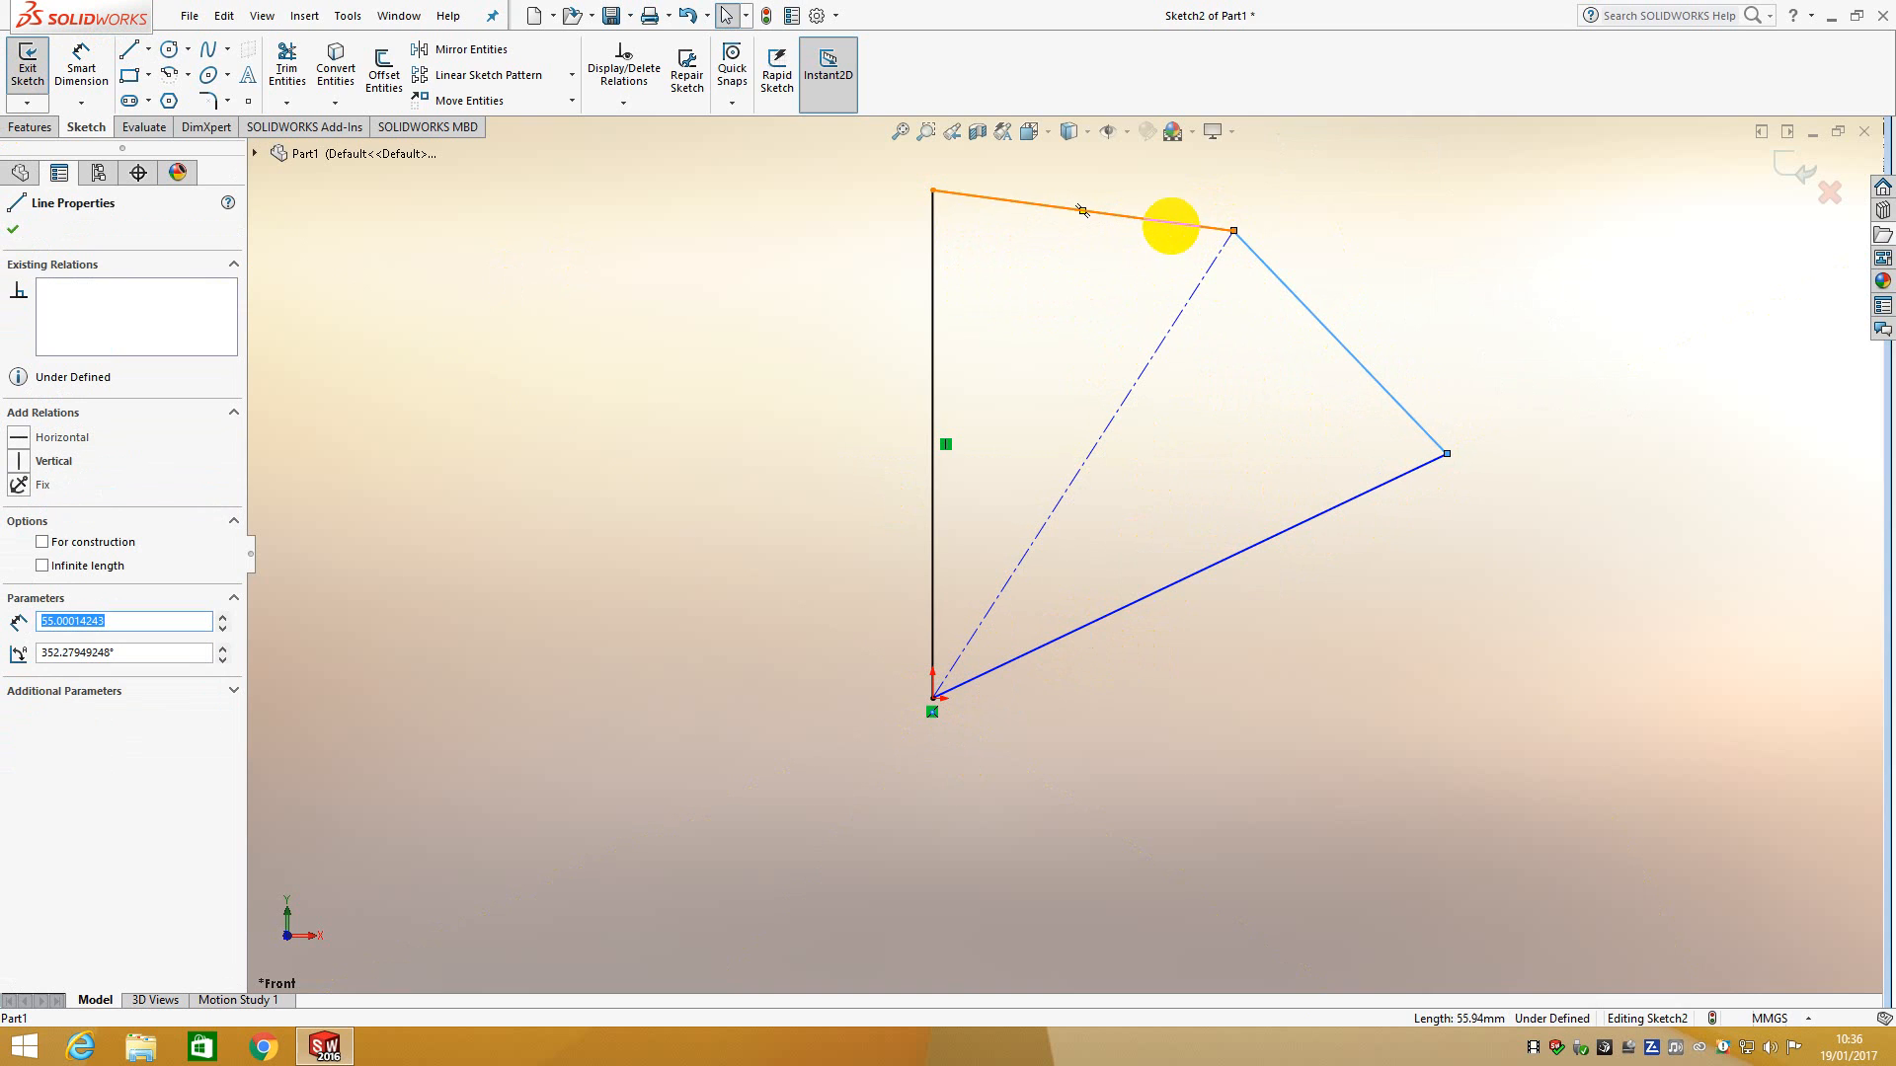
click(1173, 223)
click(934, 349)
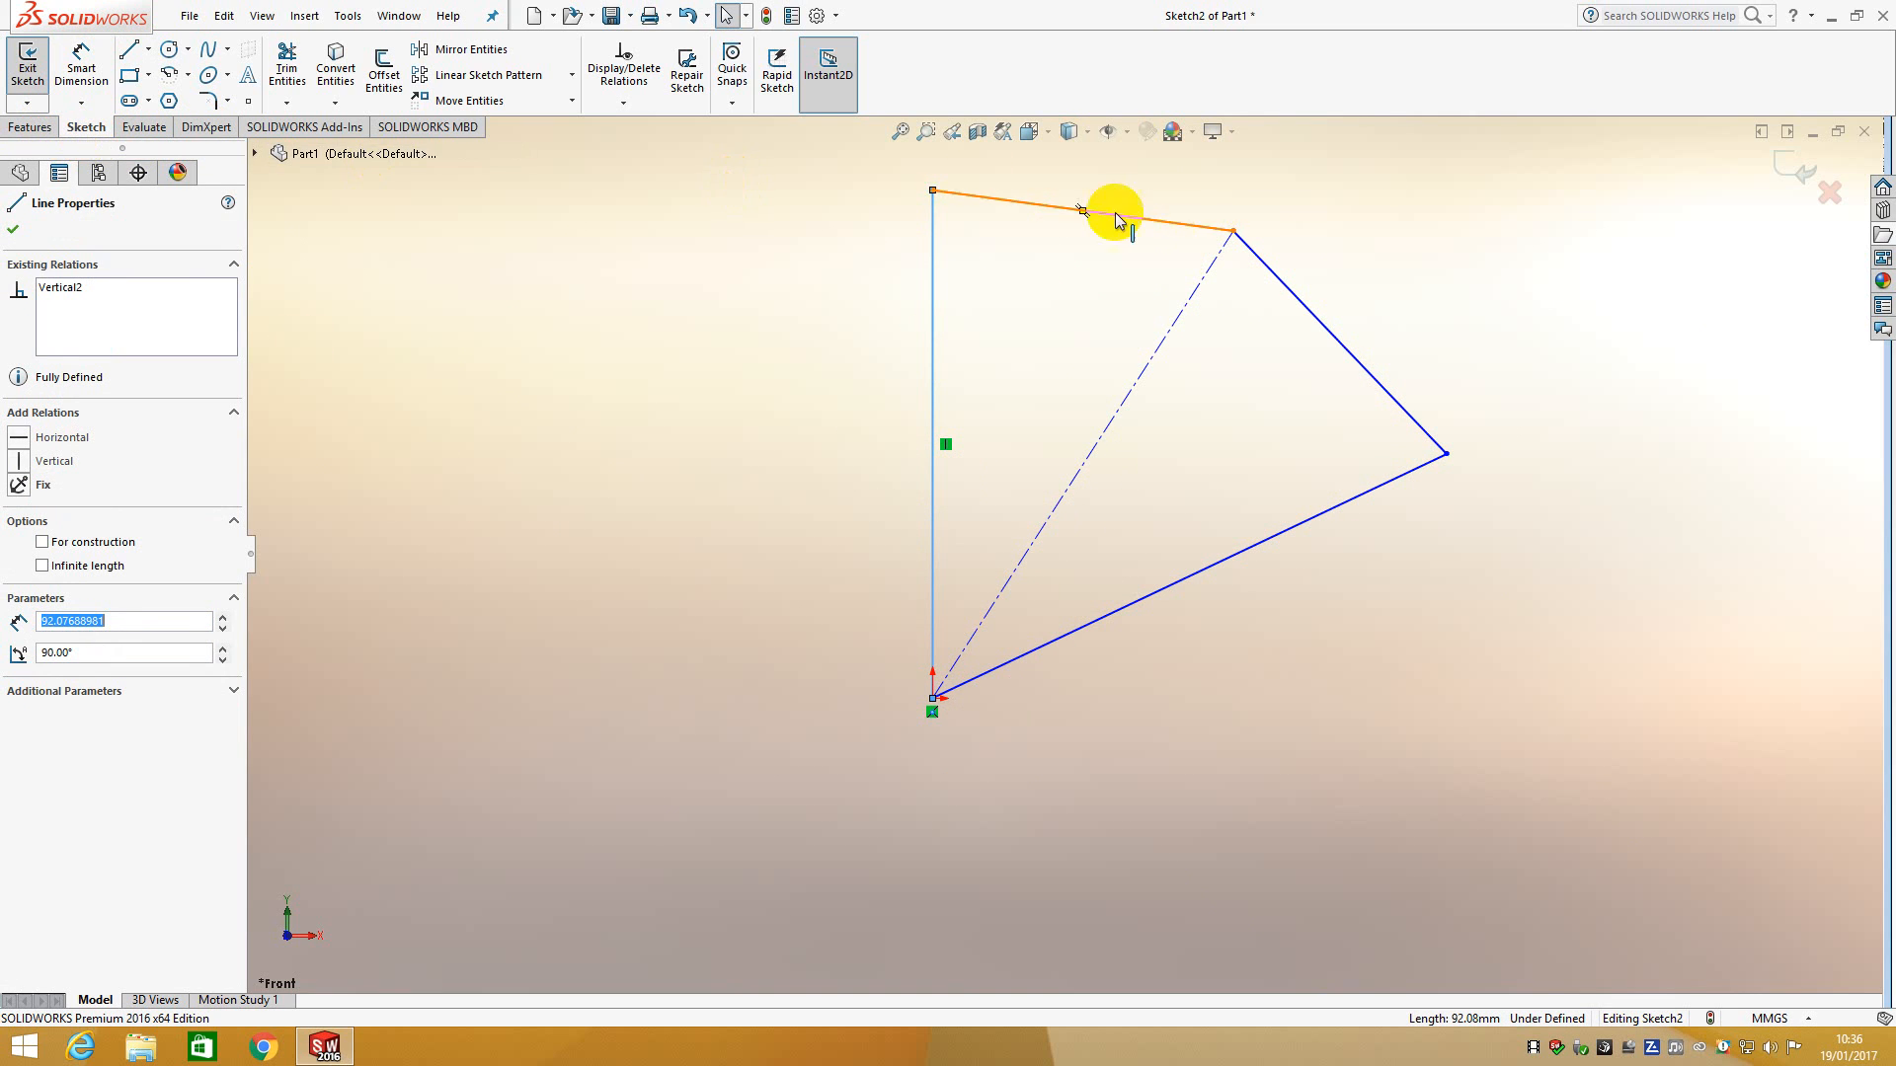
Step: Dimension the length of the dashed construction line between the origin and the outline's upper corner
click(1198, 281)
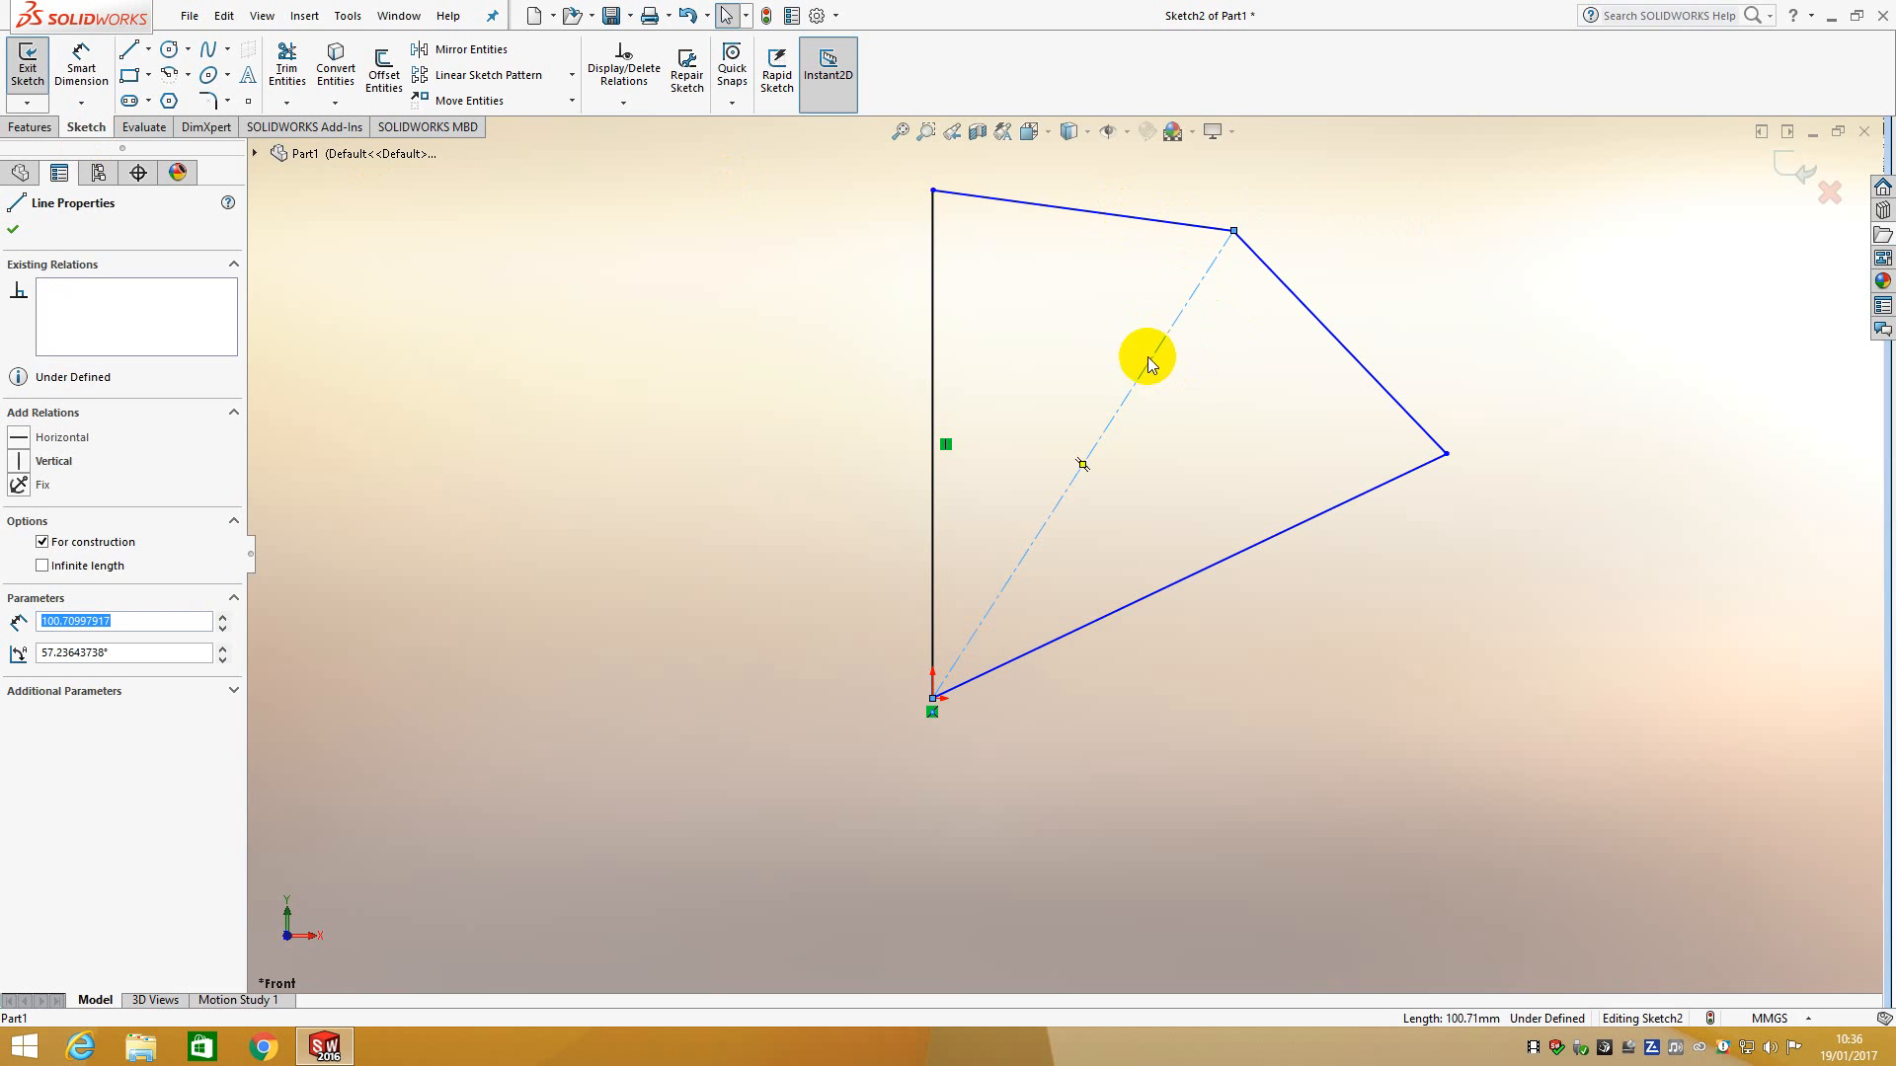
click(81, 61)
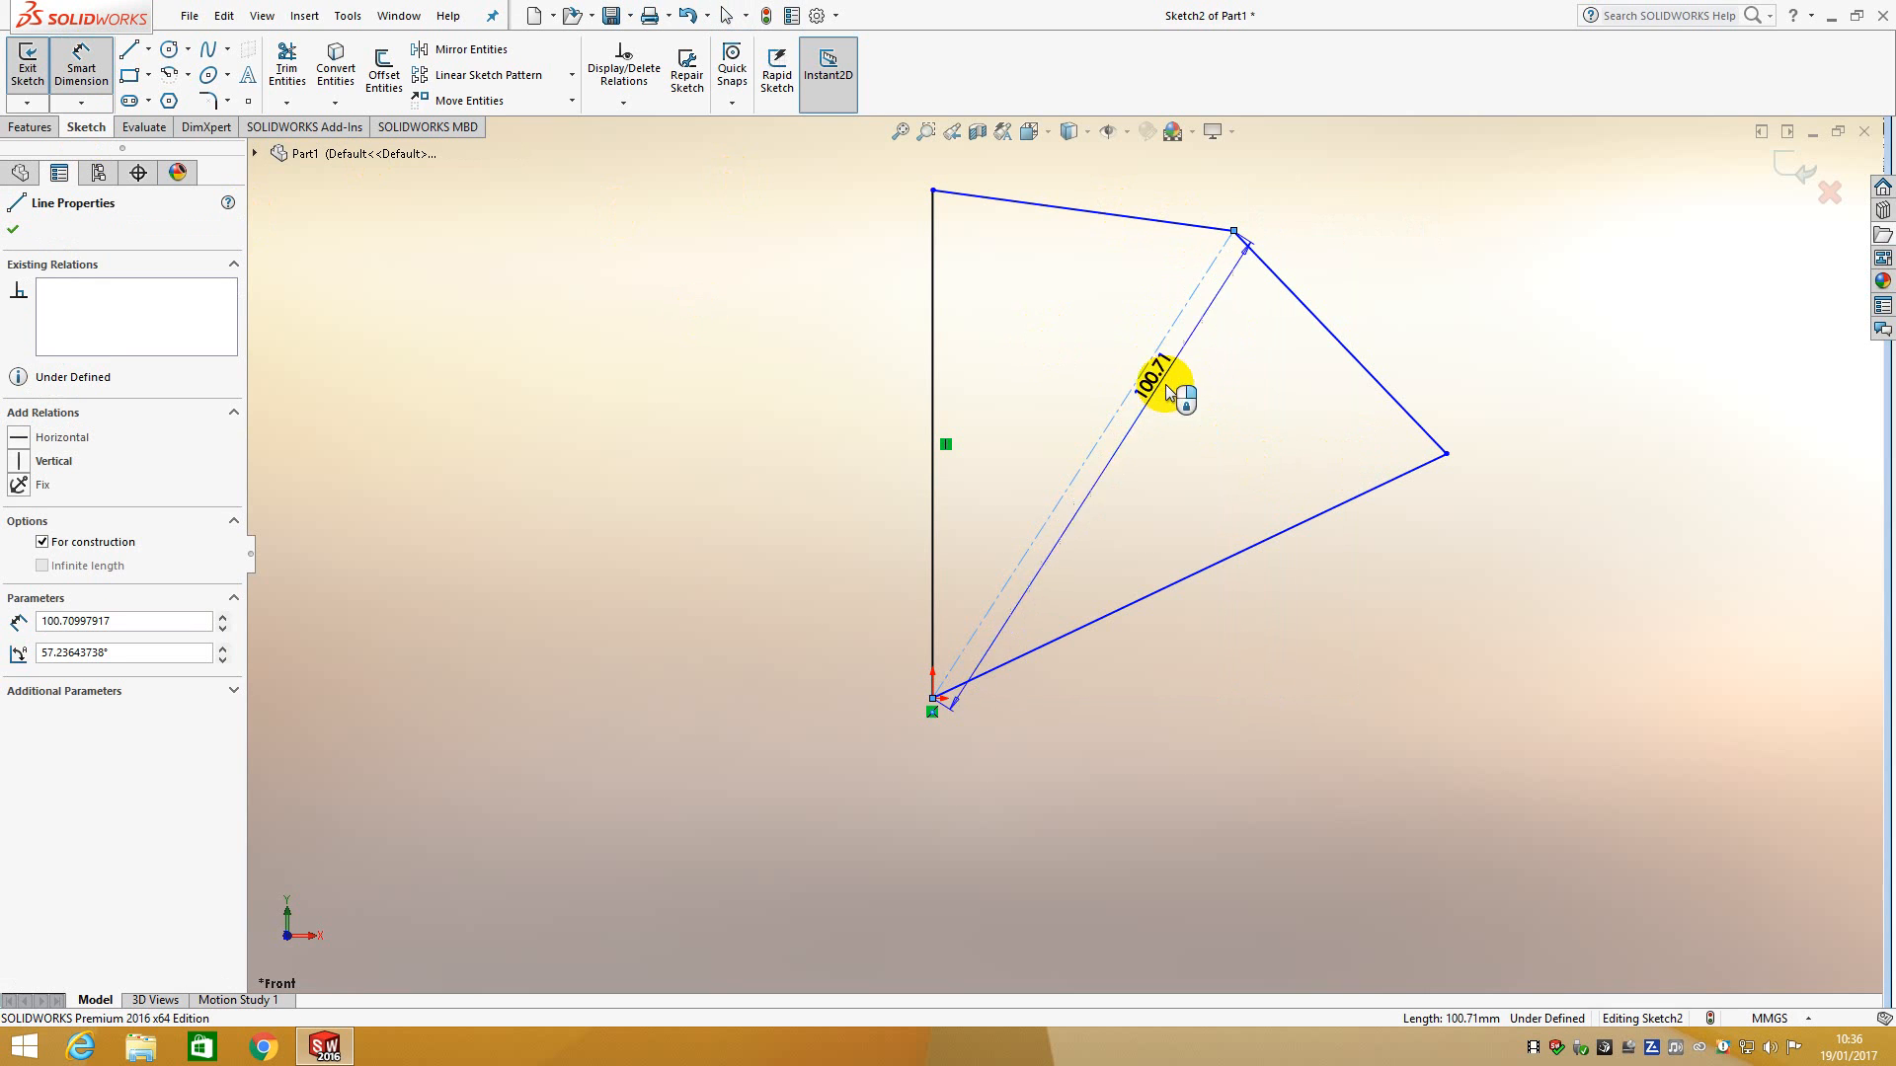
click(1163, 446)
click(1079, 440)
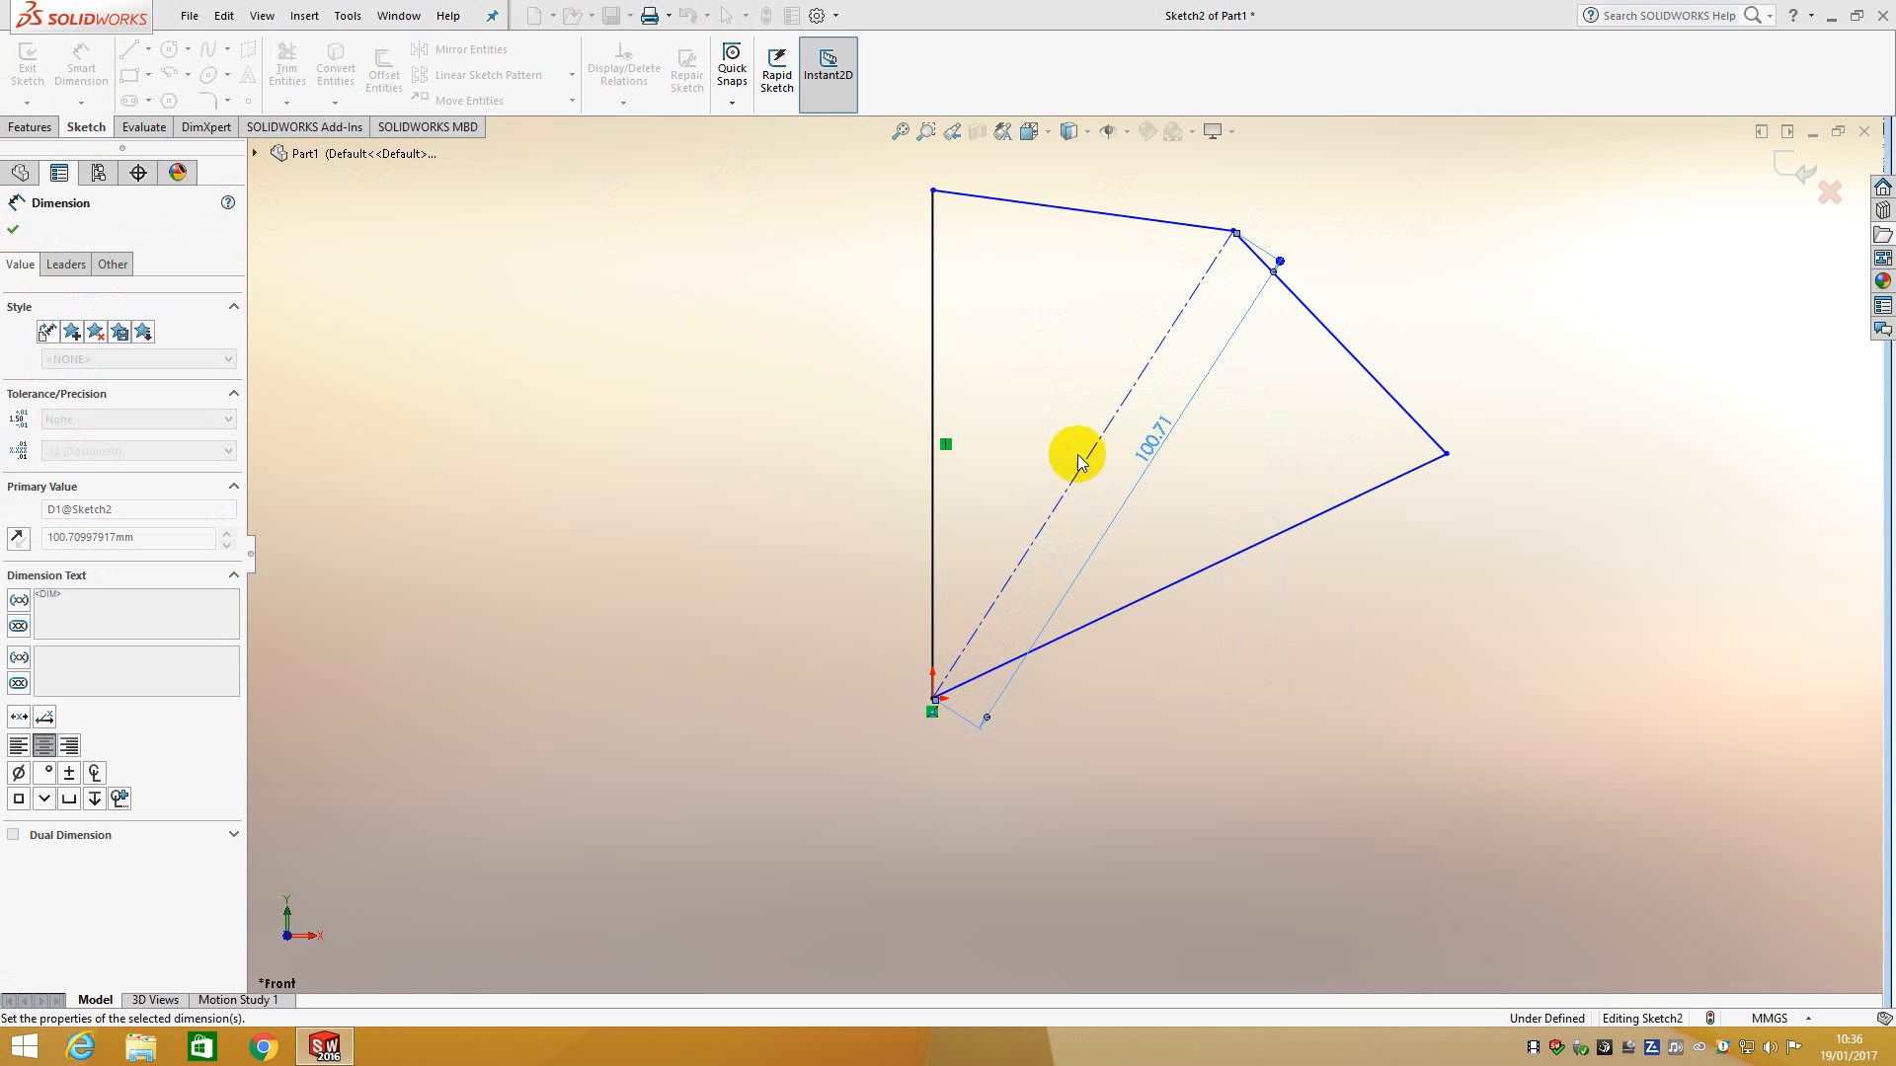
key(Escape)
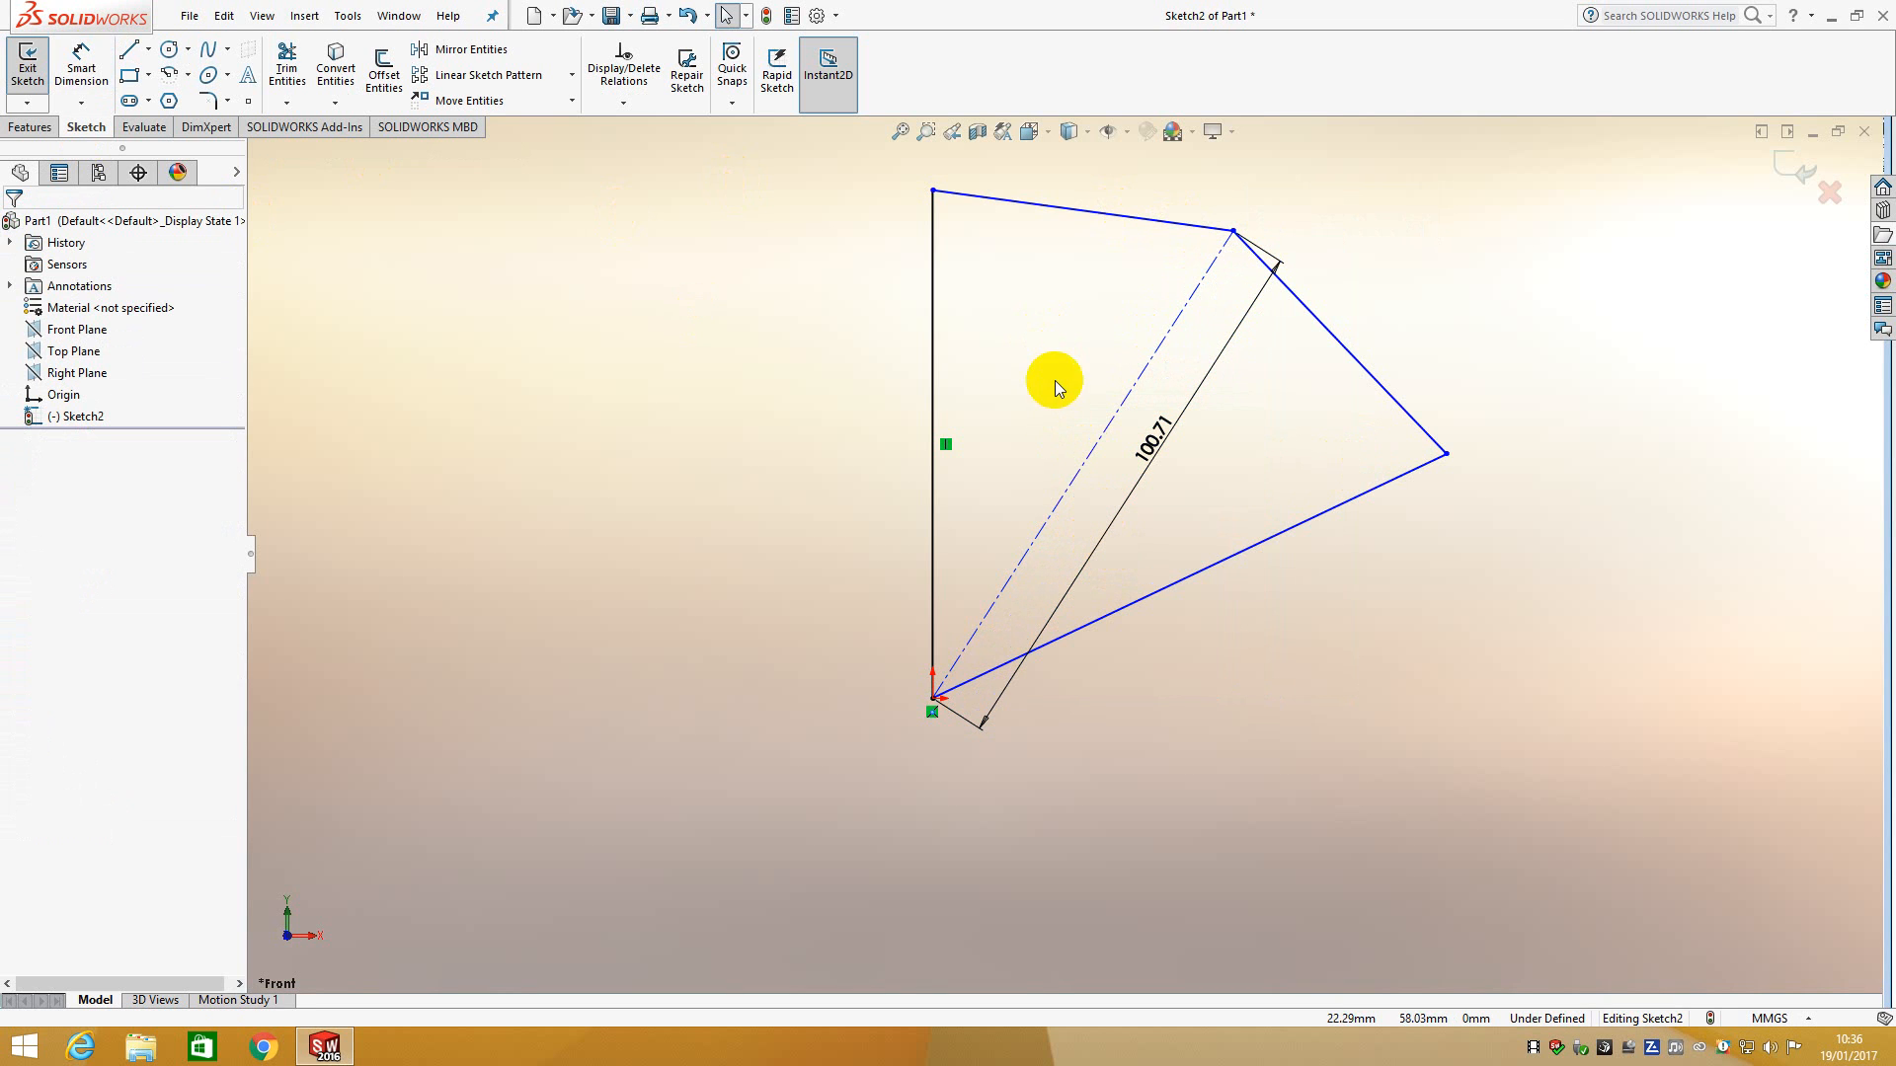
Step: Delete the entire outline together with its construction line and dimension
mouse_move(1596, 793)
mouse_down()
mouse_move(731, 109)
mouse_move(826, 184)
mouse_move(830, 145)
mouse_up()
key(Delete)
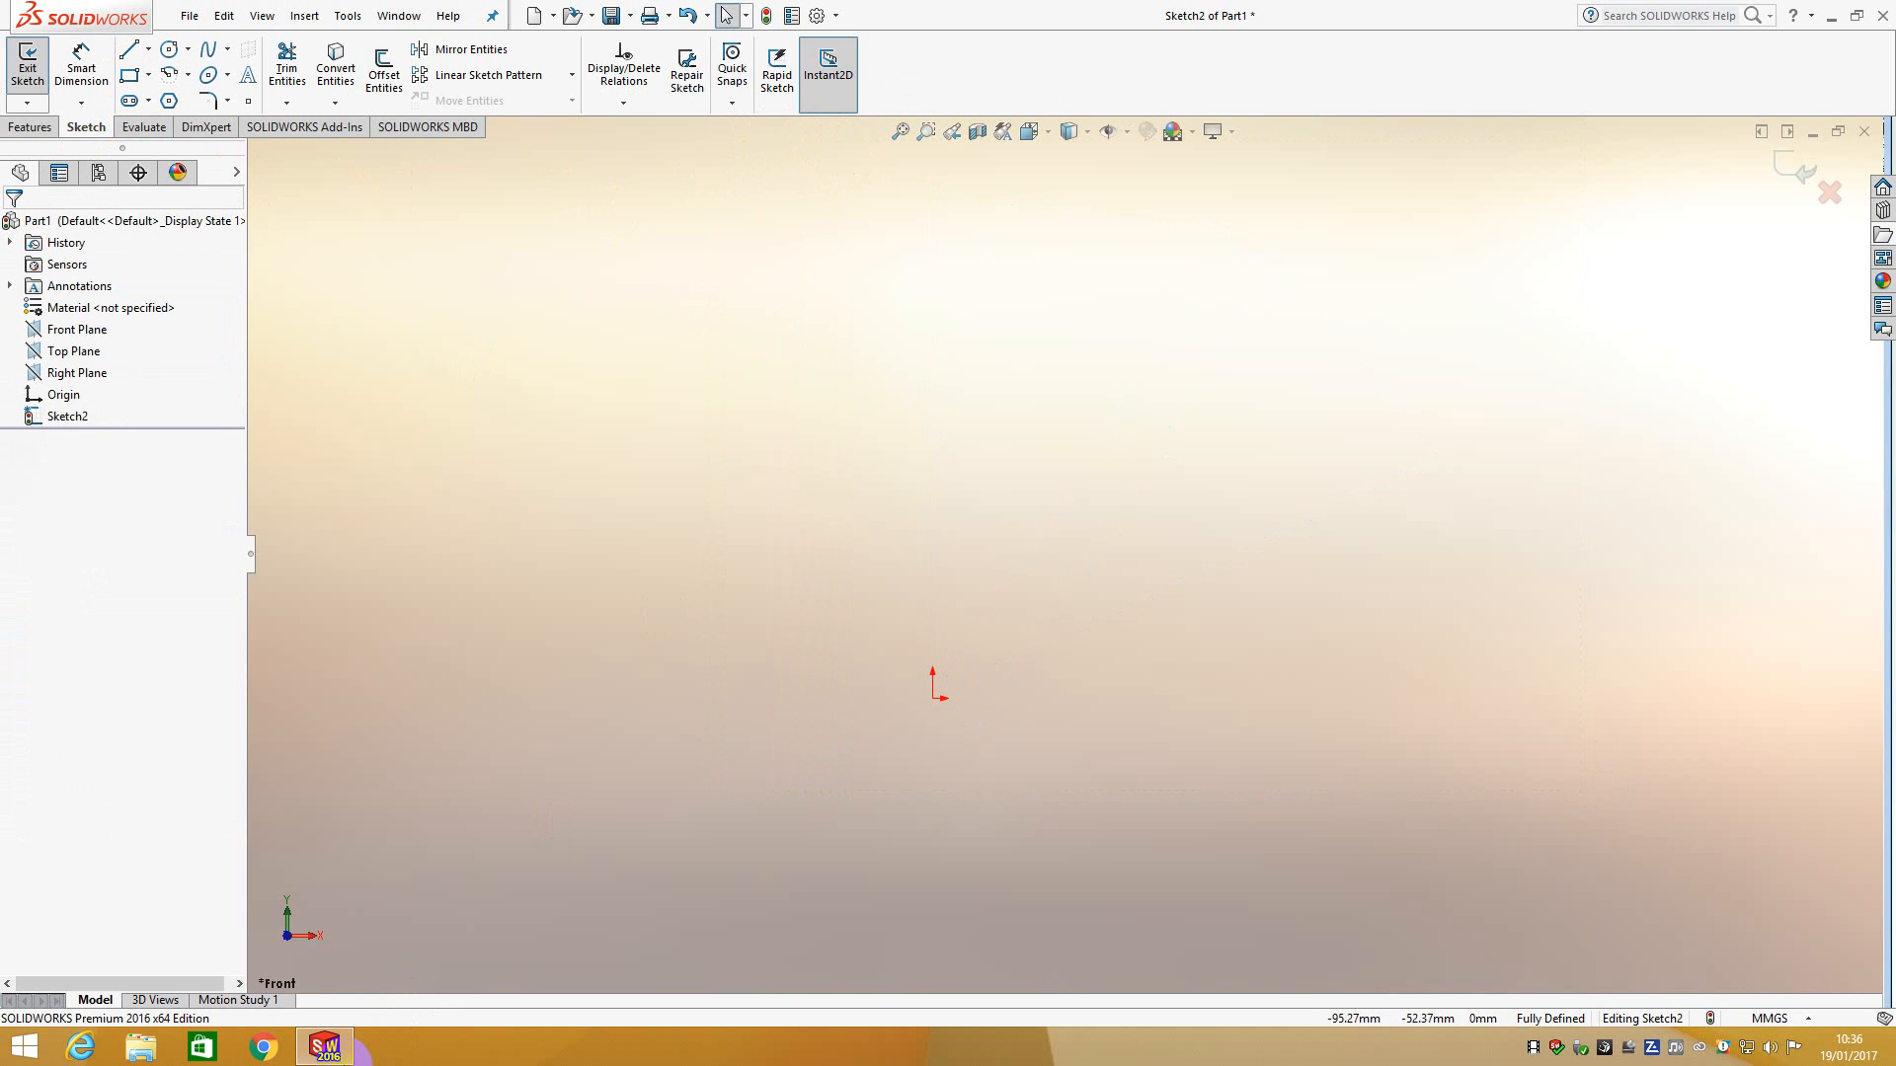
Step: Sketch a centerline starting slightly below and right of the origin, and move its upper endpoint to about X 57 mm, Y 67 mm
click(149, 47)
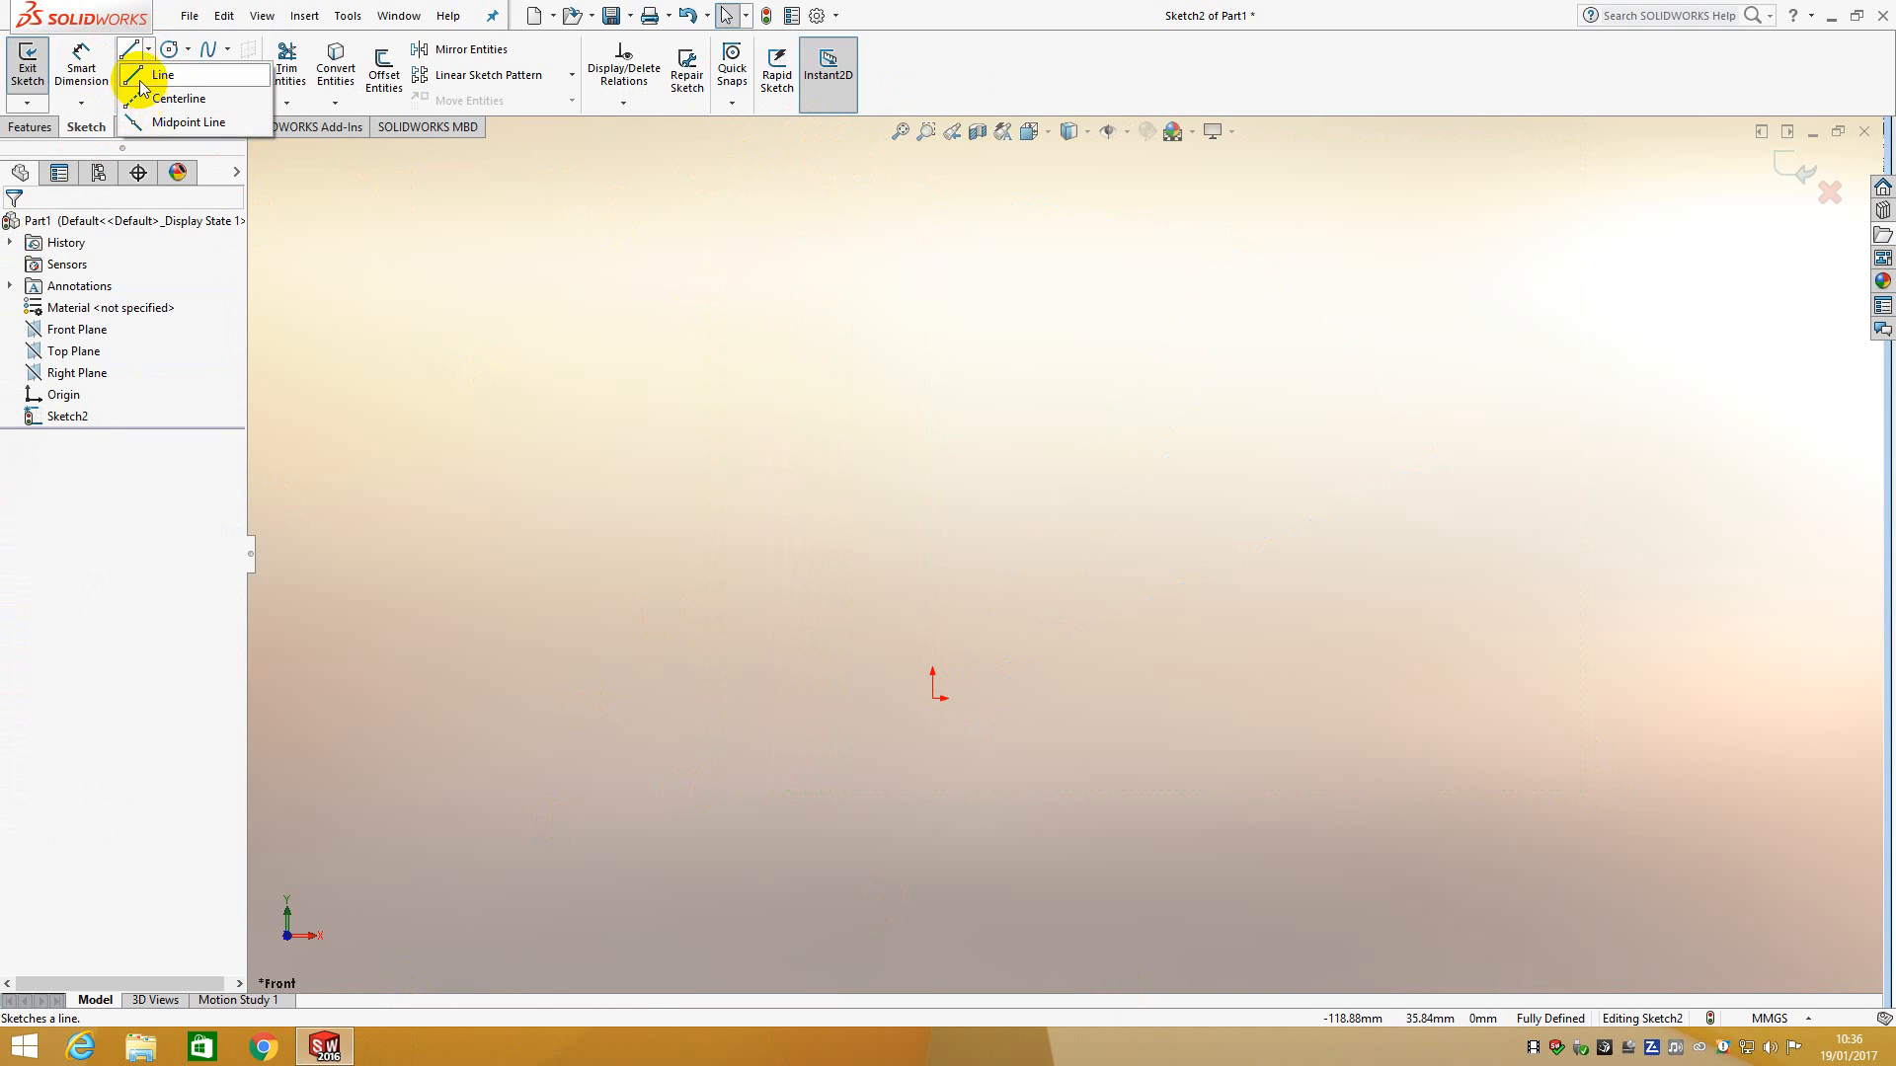
click(173, 99)
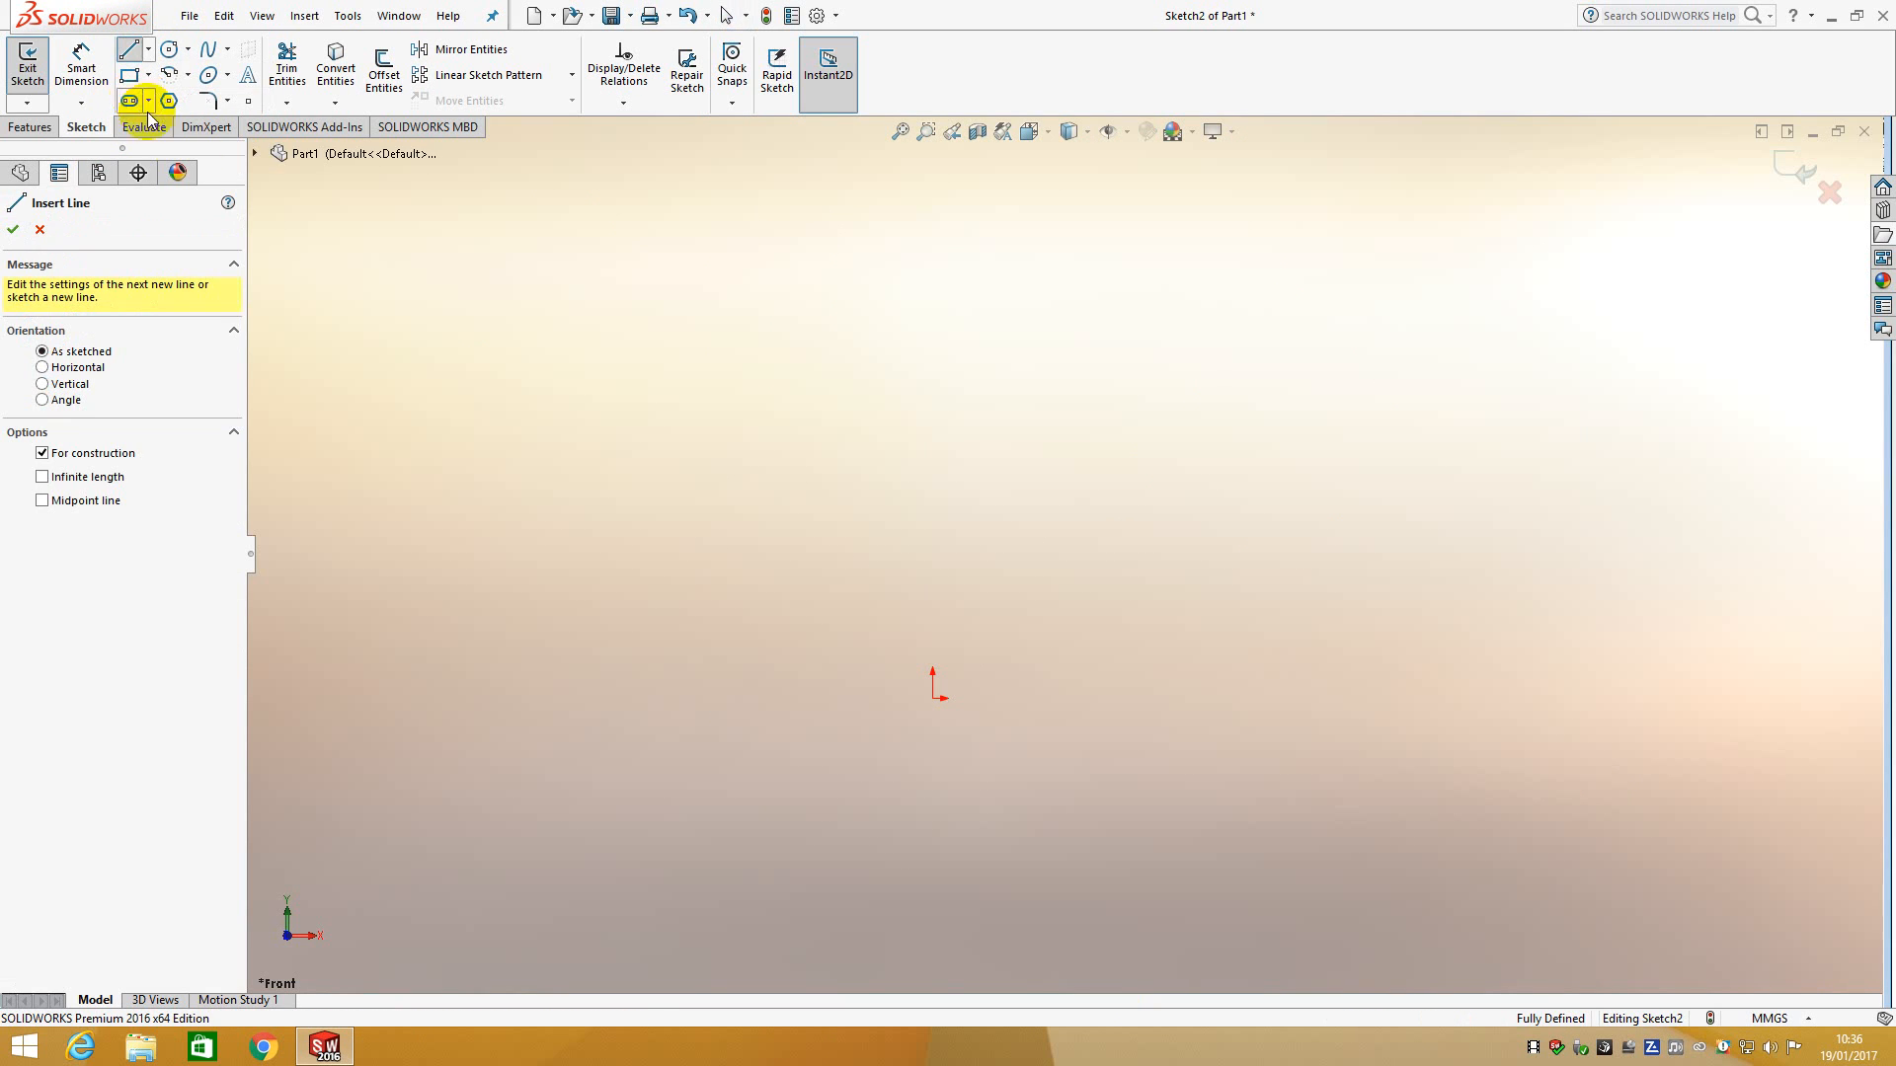
click(932, 699)
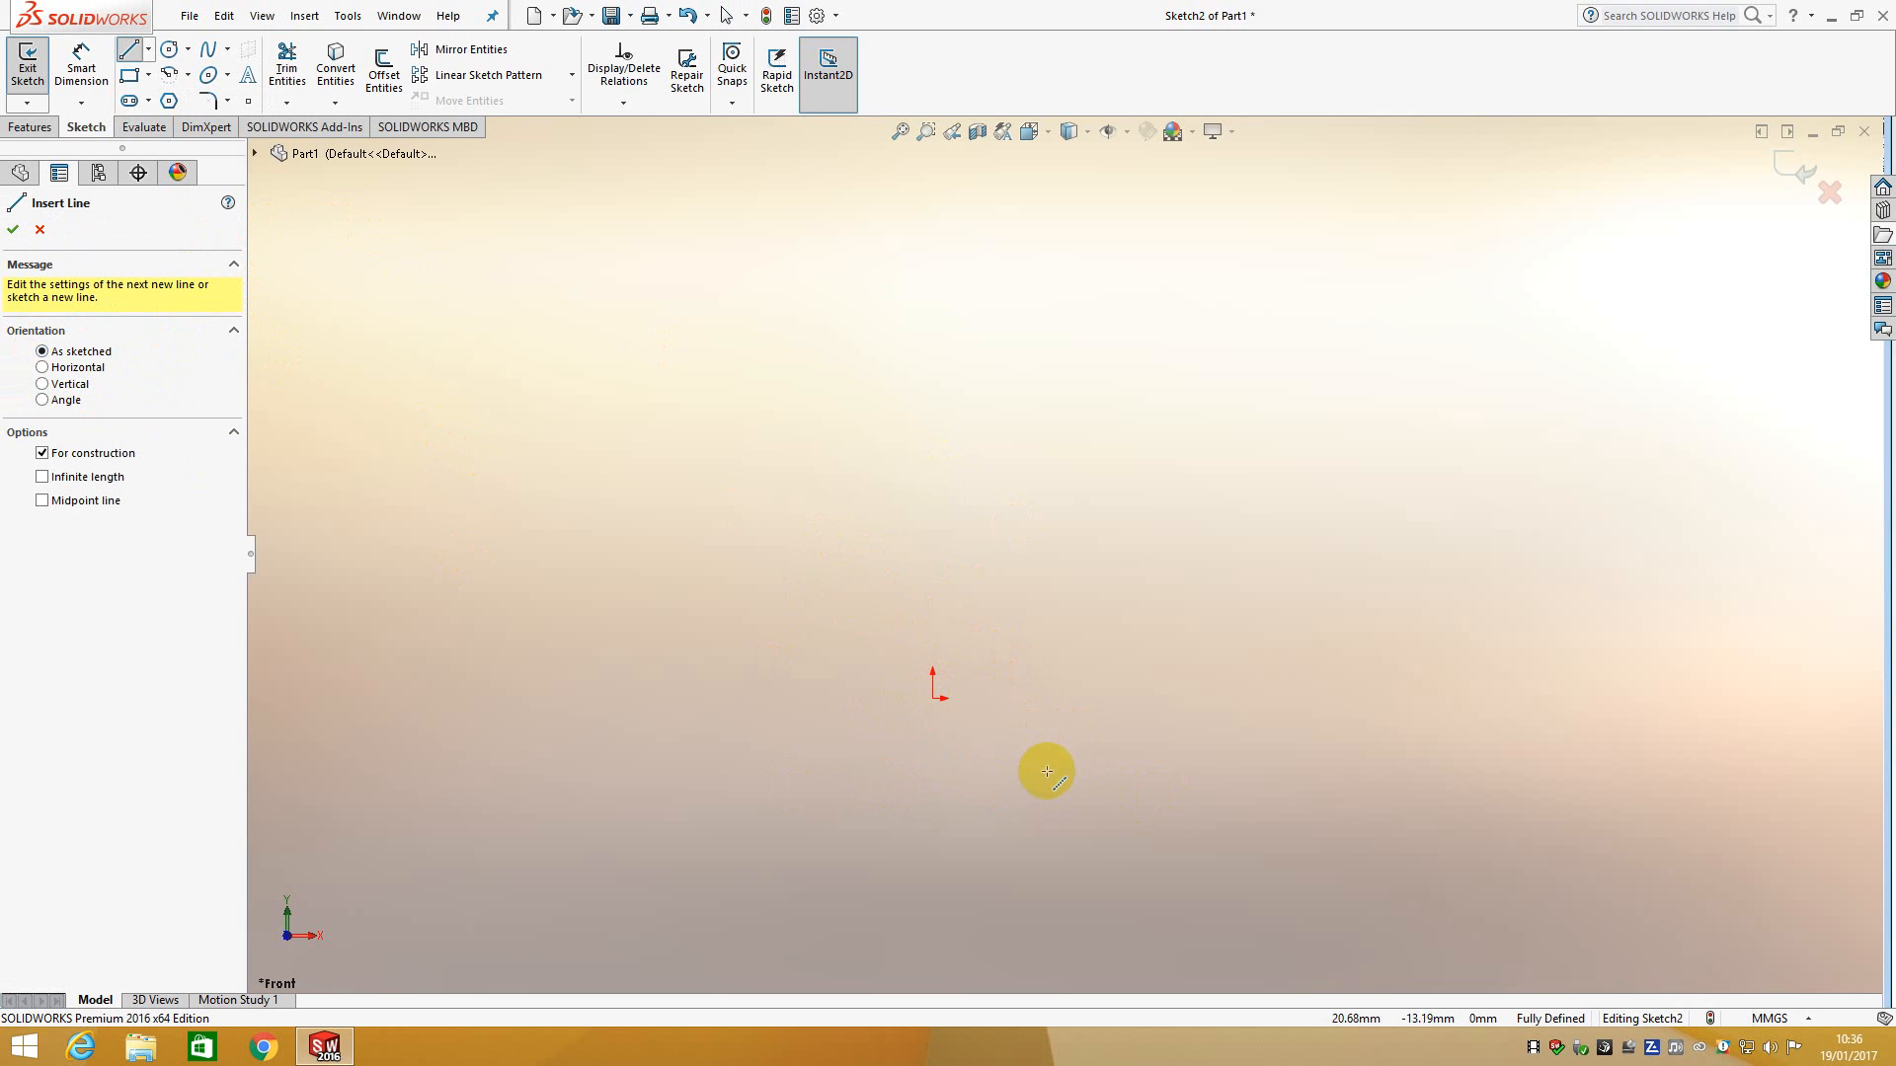
click(1304, 599)
click(1242, 362)
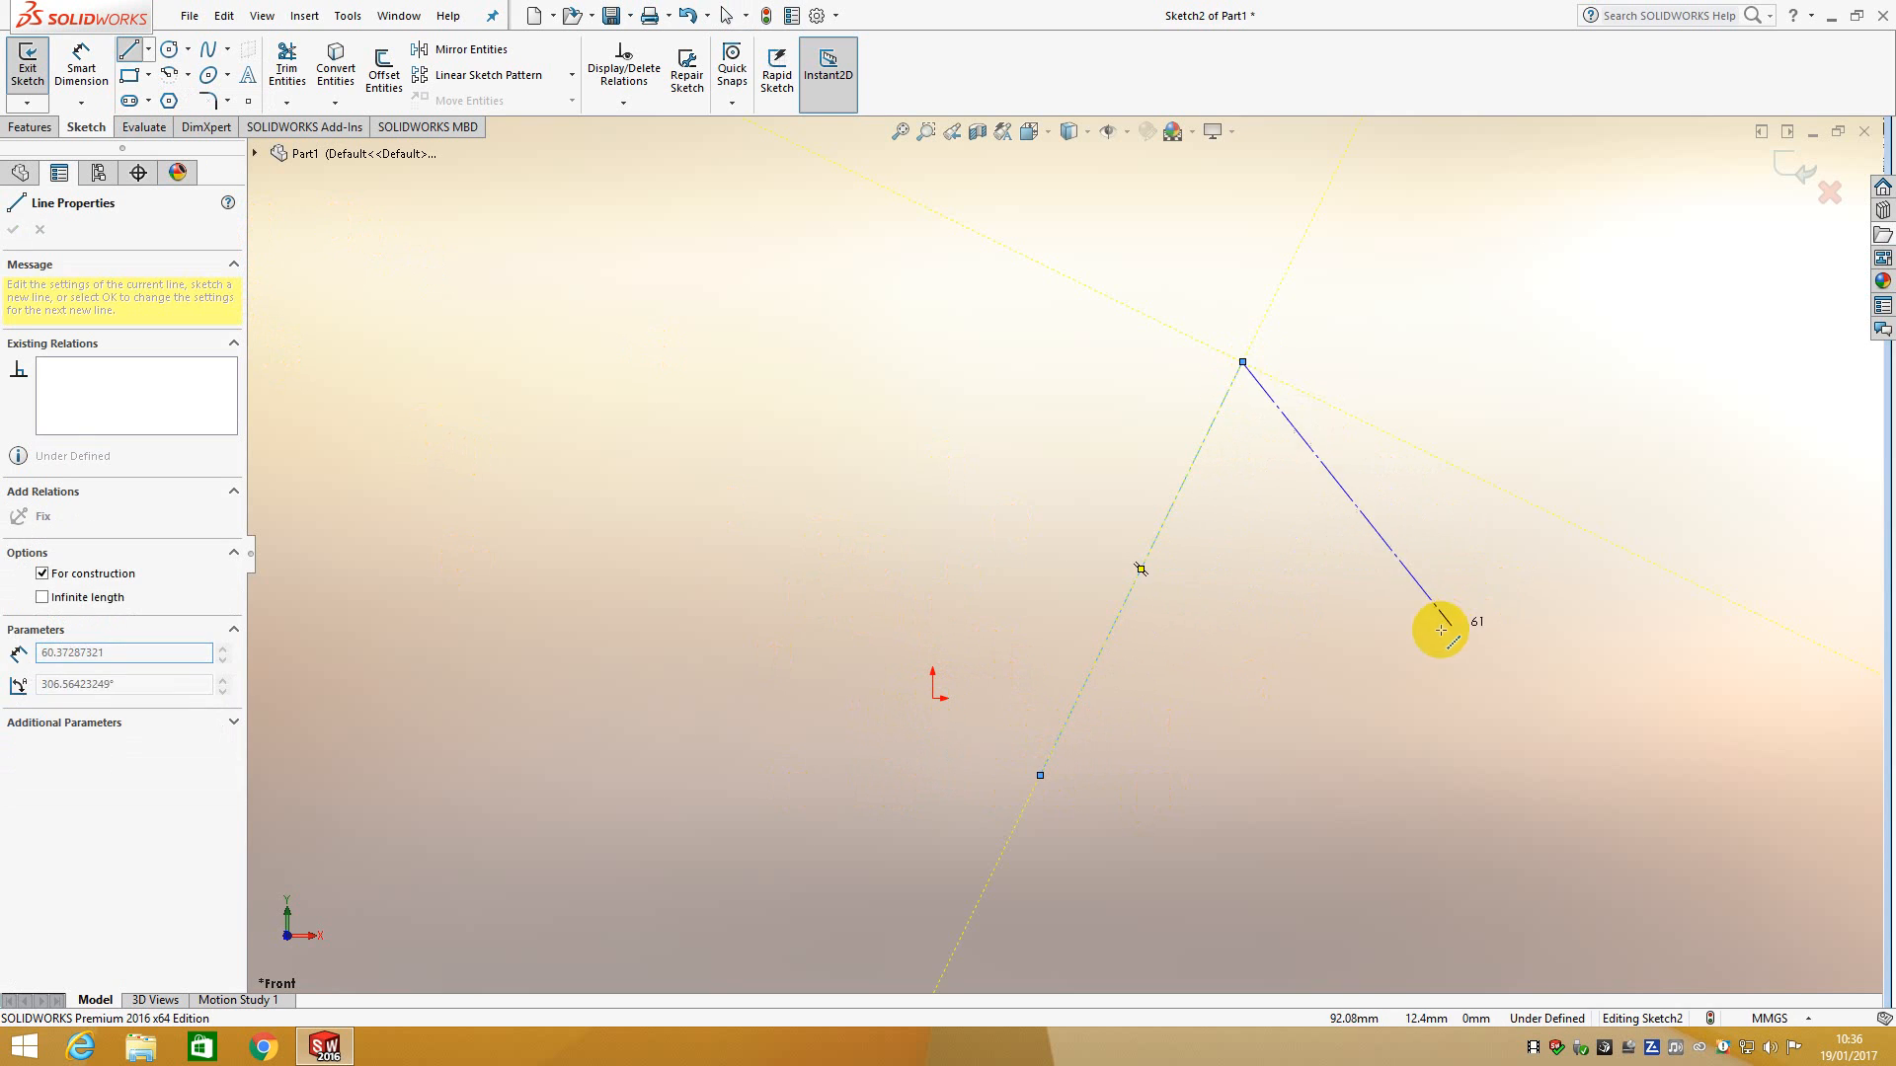
key(Escape)
mouse_move(1243, 363)
mouse_down()
mouse_move(1189, 308)
mouse_move(1261, 372)
mouse_move(1248, 329)
mouse_up()
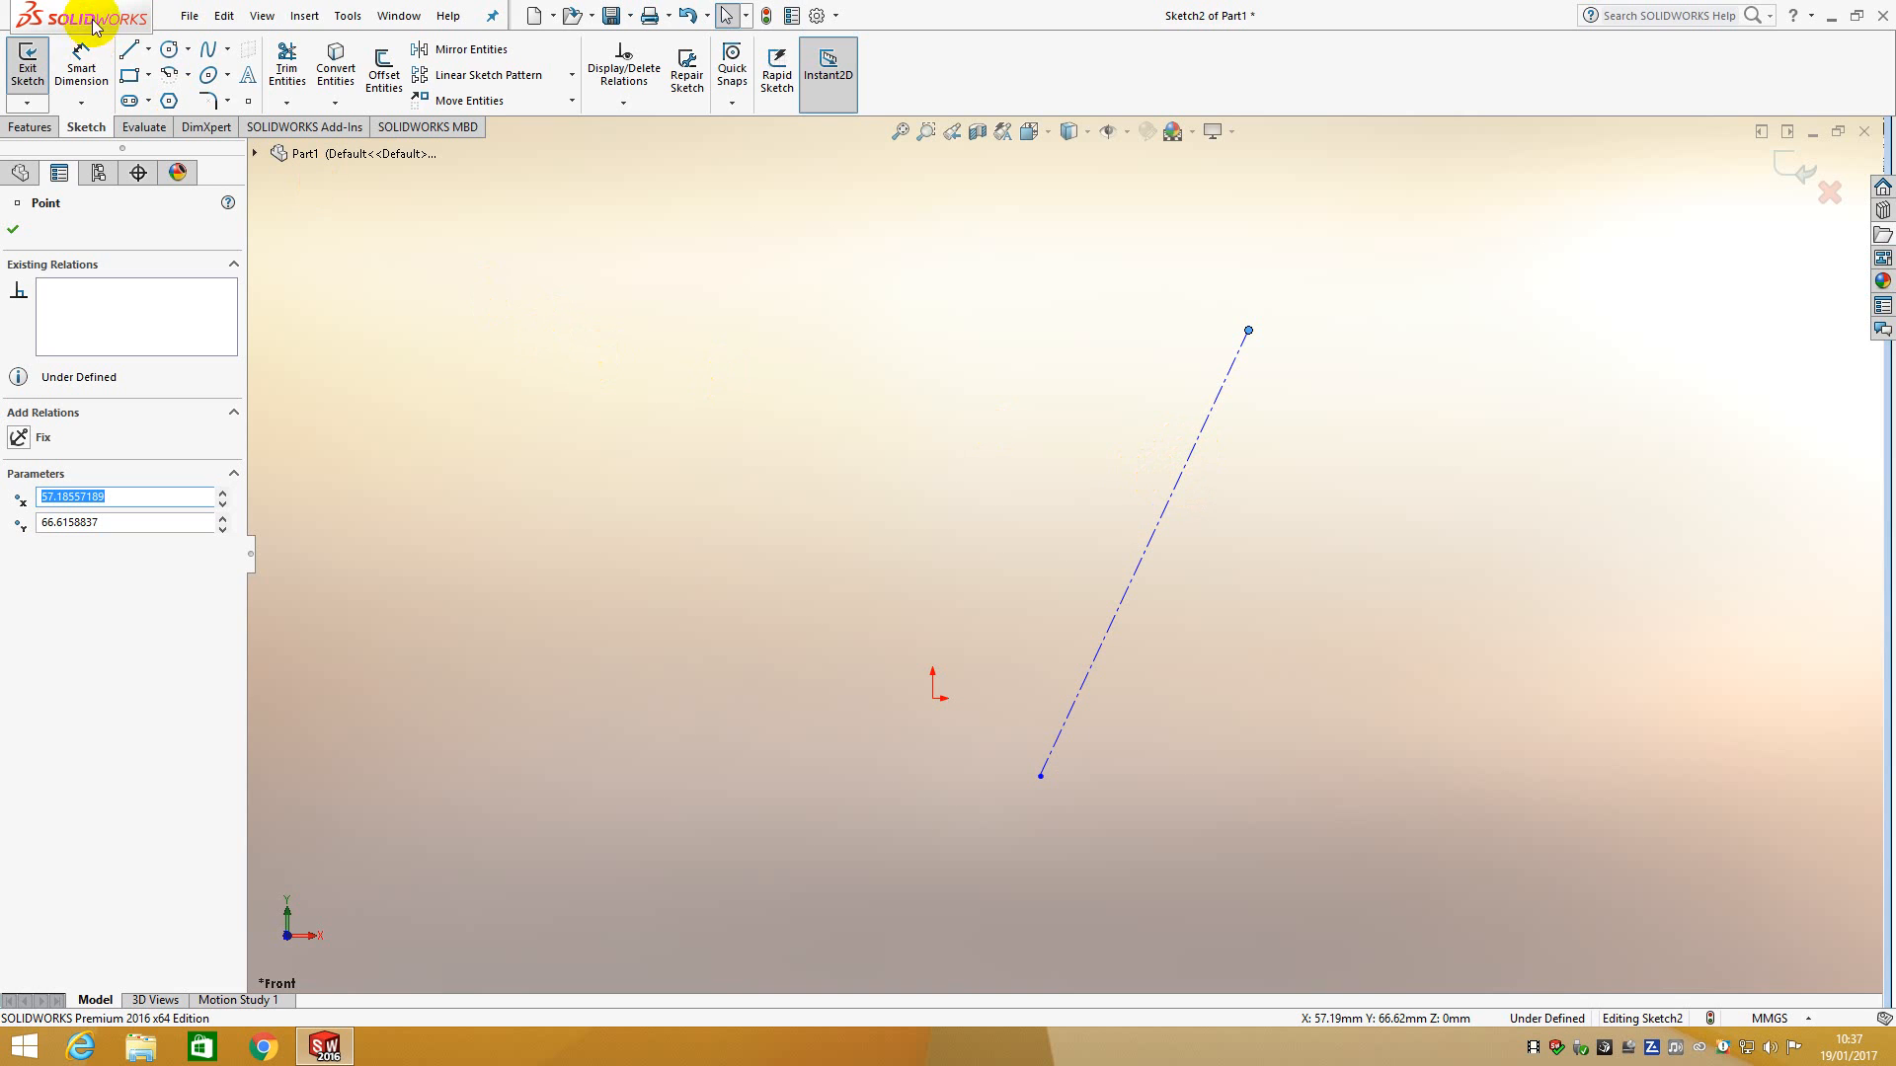
Step: Sketch a steep solid line about 85 mm long, at about 81°, to the left of the centerline
click(130, 51)
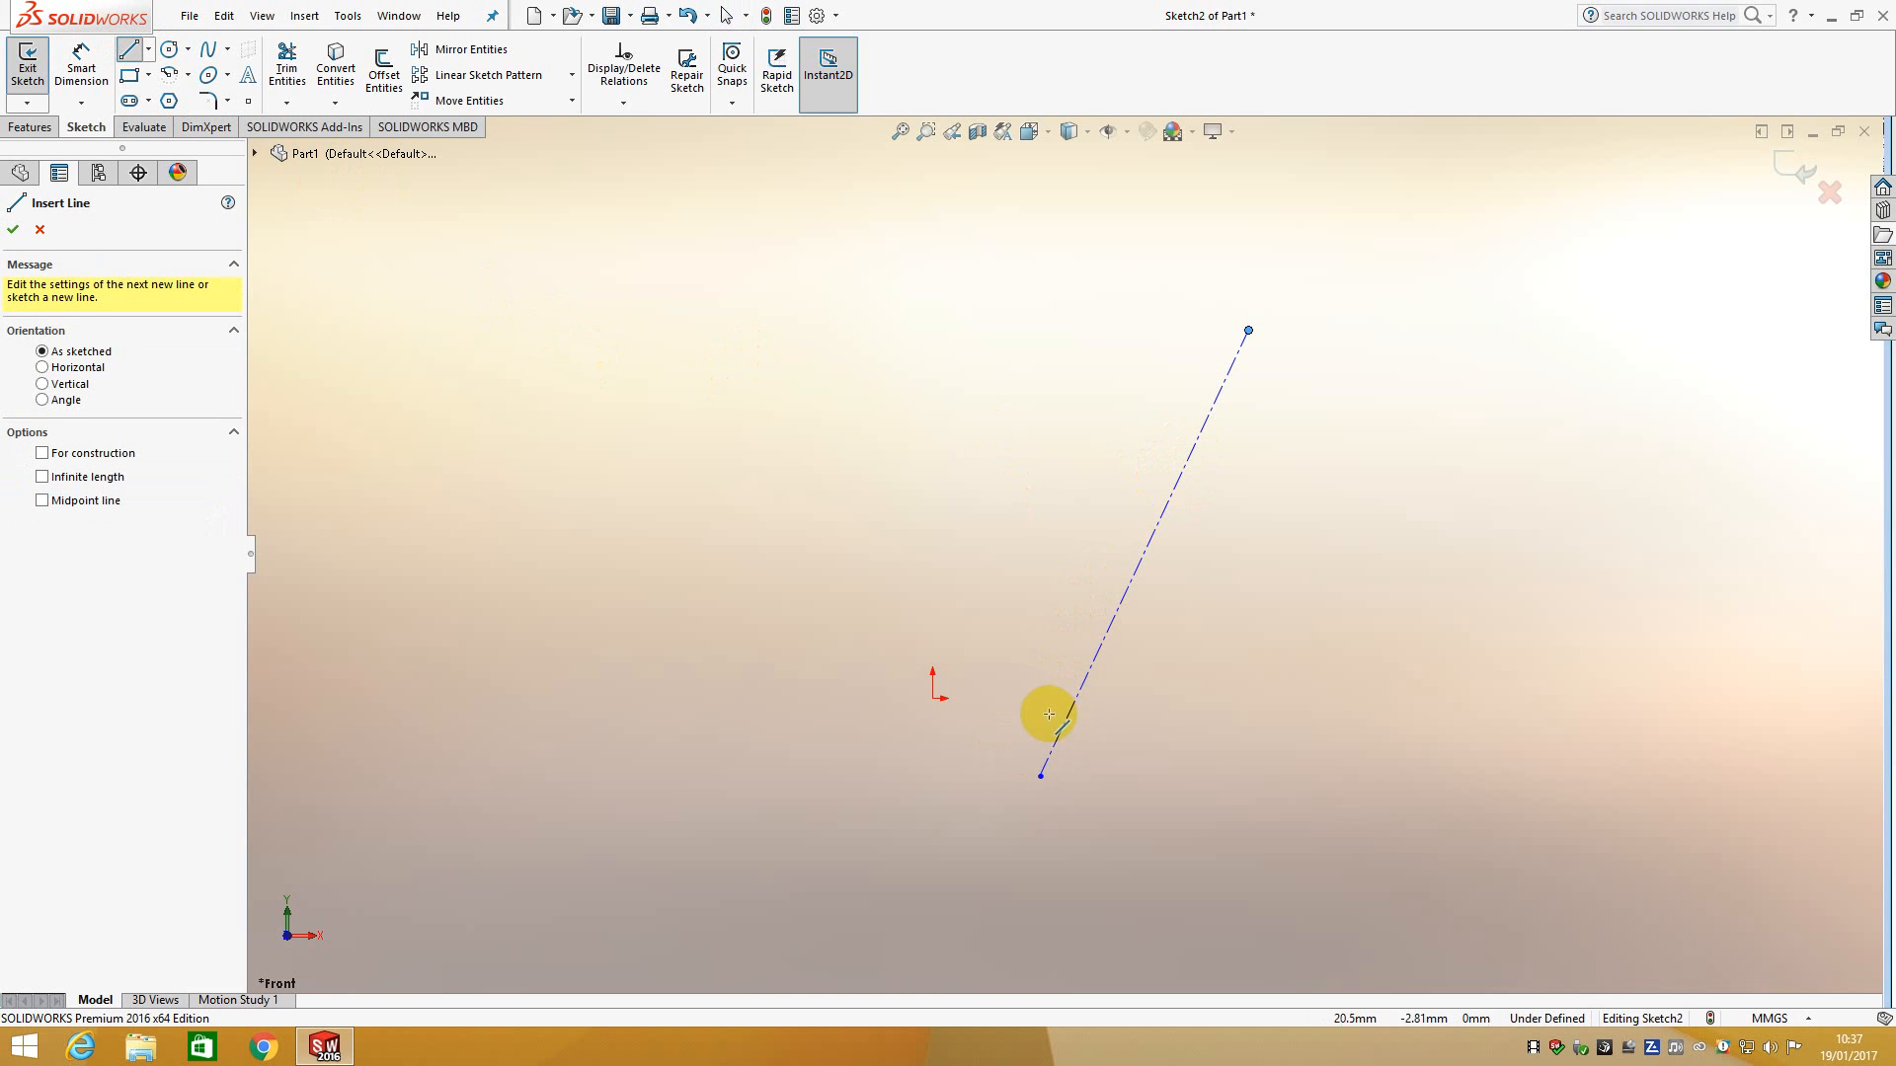
click(1017, 725)
click(1094, 260)
key(Escape)
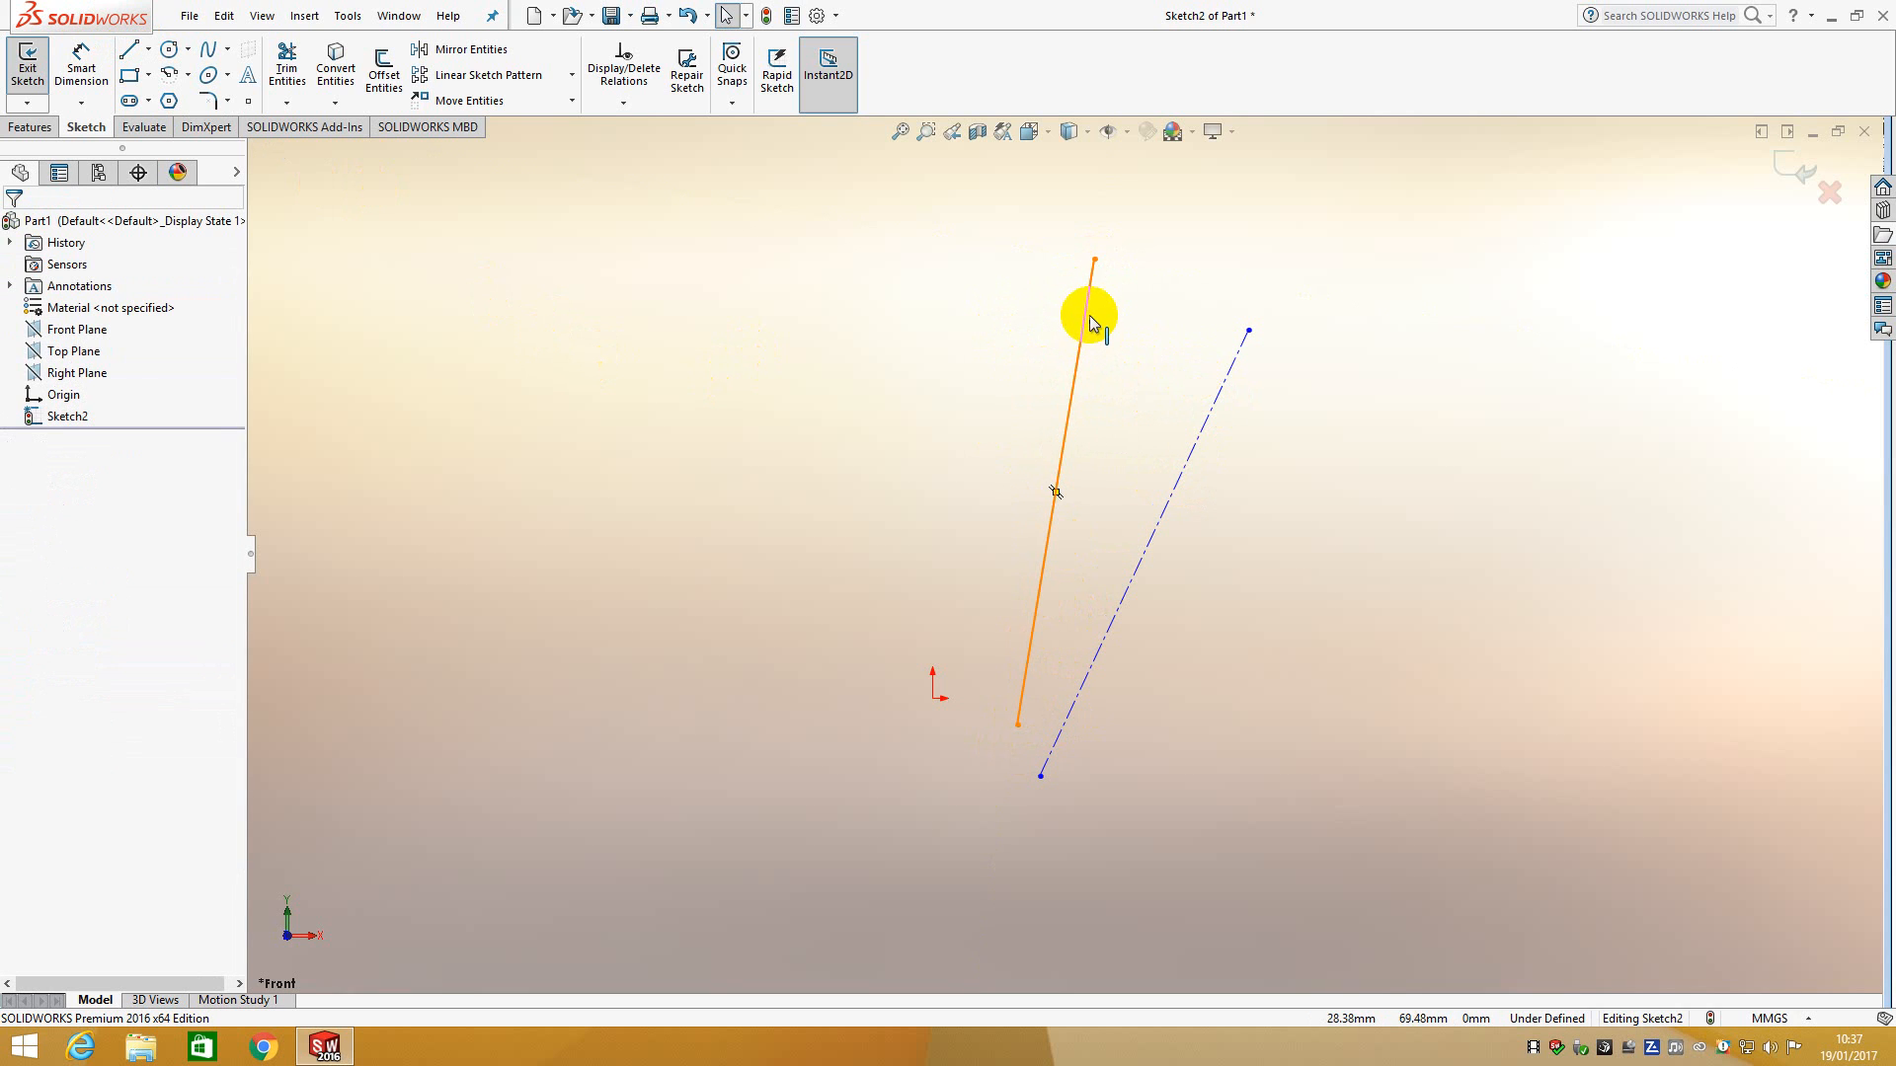
Step: Convert the solid line to construction geometry and delete it
click(1088, 298)
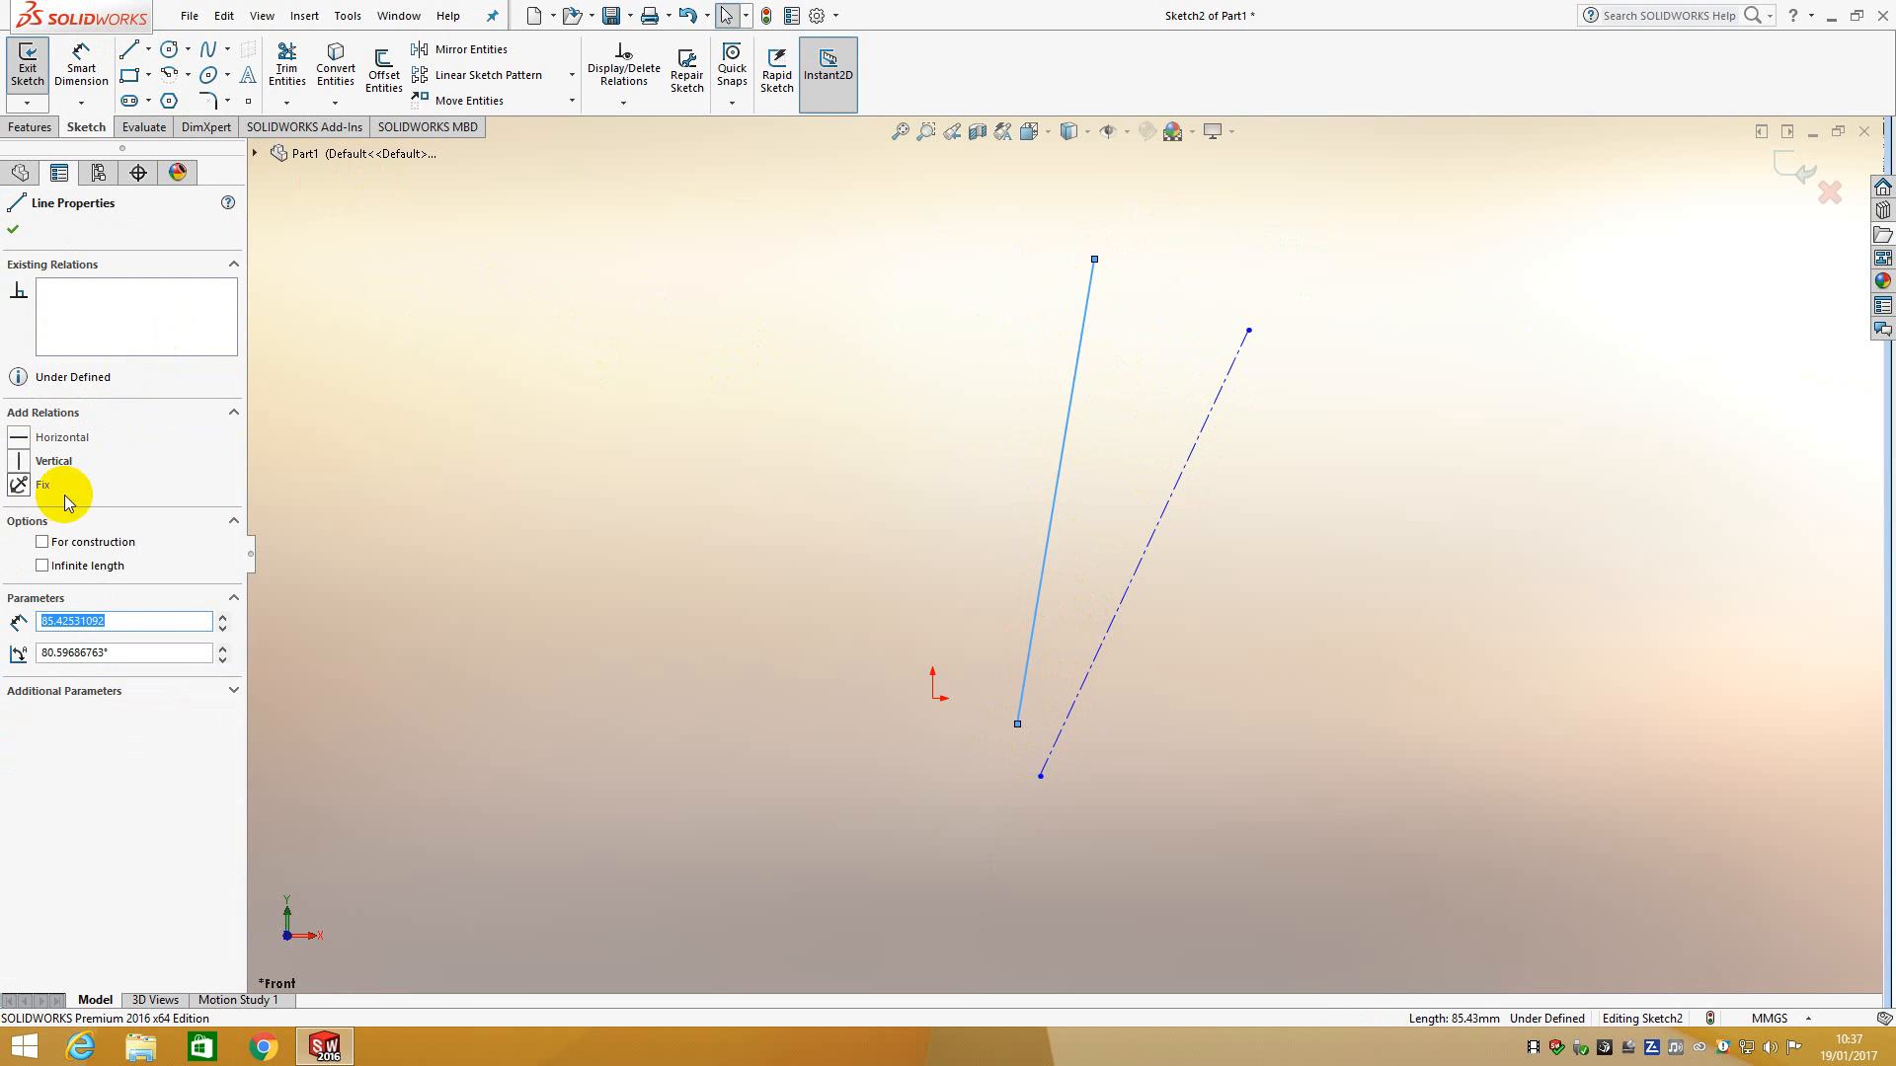
click(42, 542)
key(Escape)
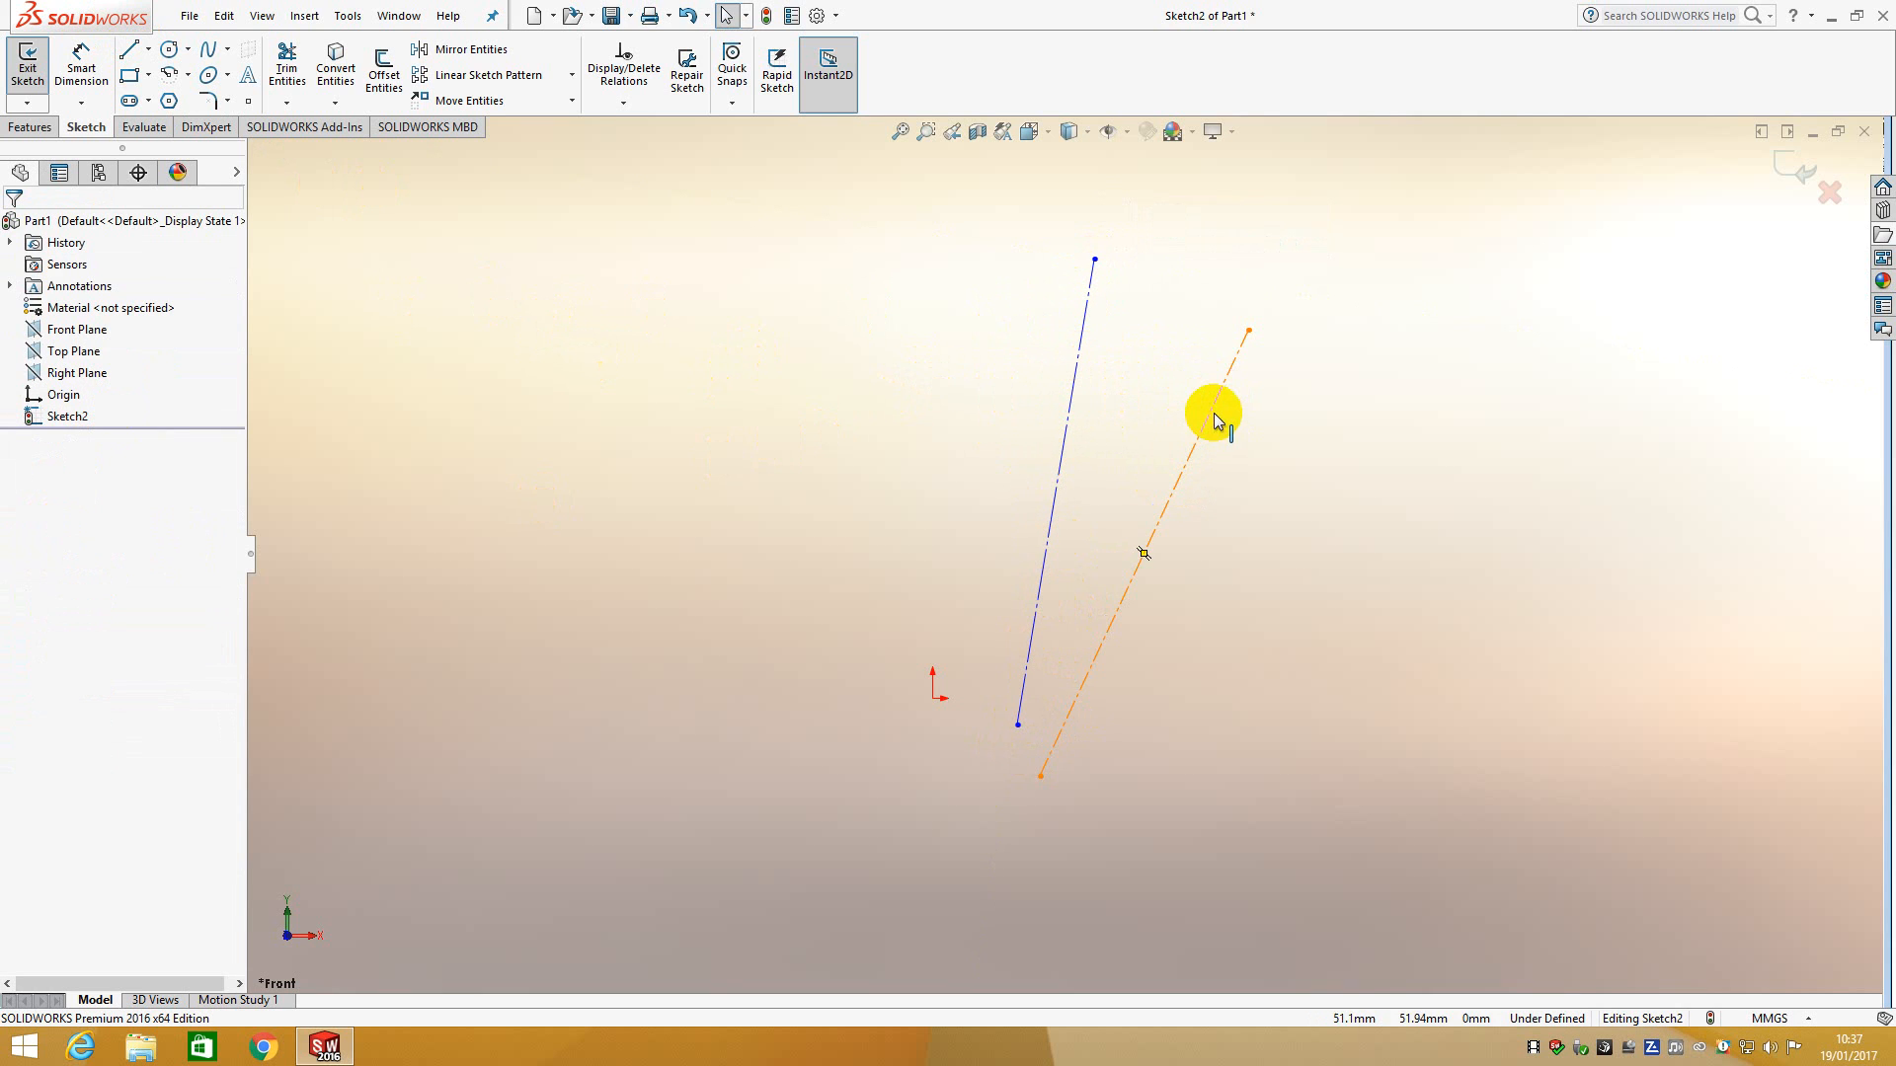
click(1085, 326)
key(Delete)
Step: Move the centerline's upper endpoint leftward until the line is nearly vertical and about 93 mm long, and delete the centerline
click(1230, 374)
drag(1249, 331, 1140, 273)
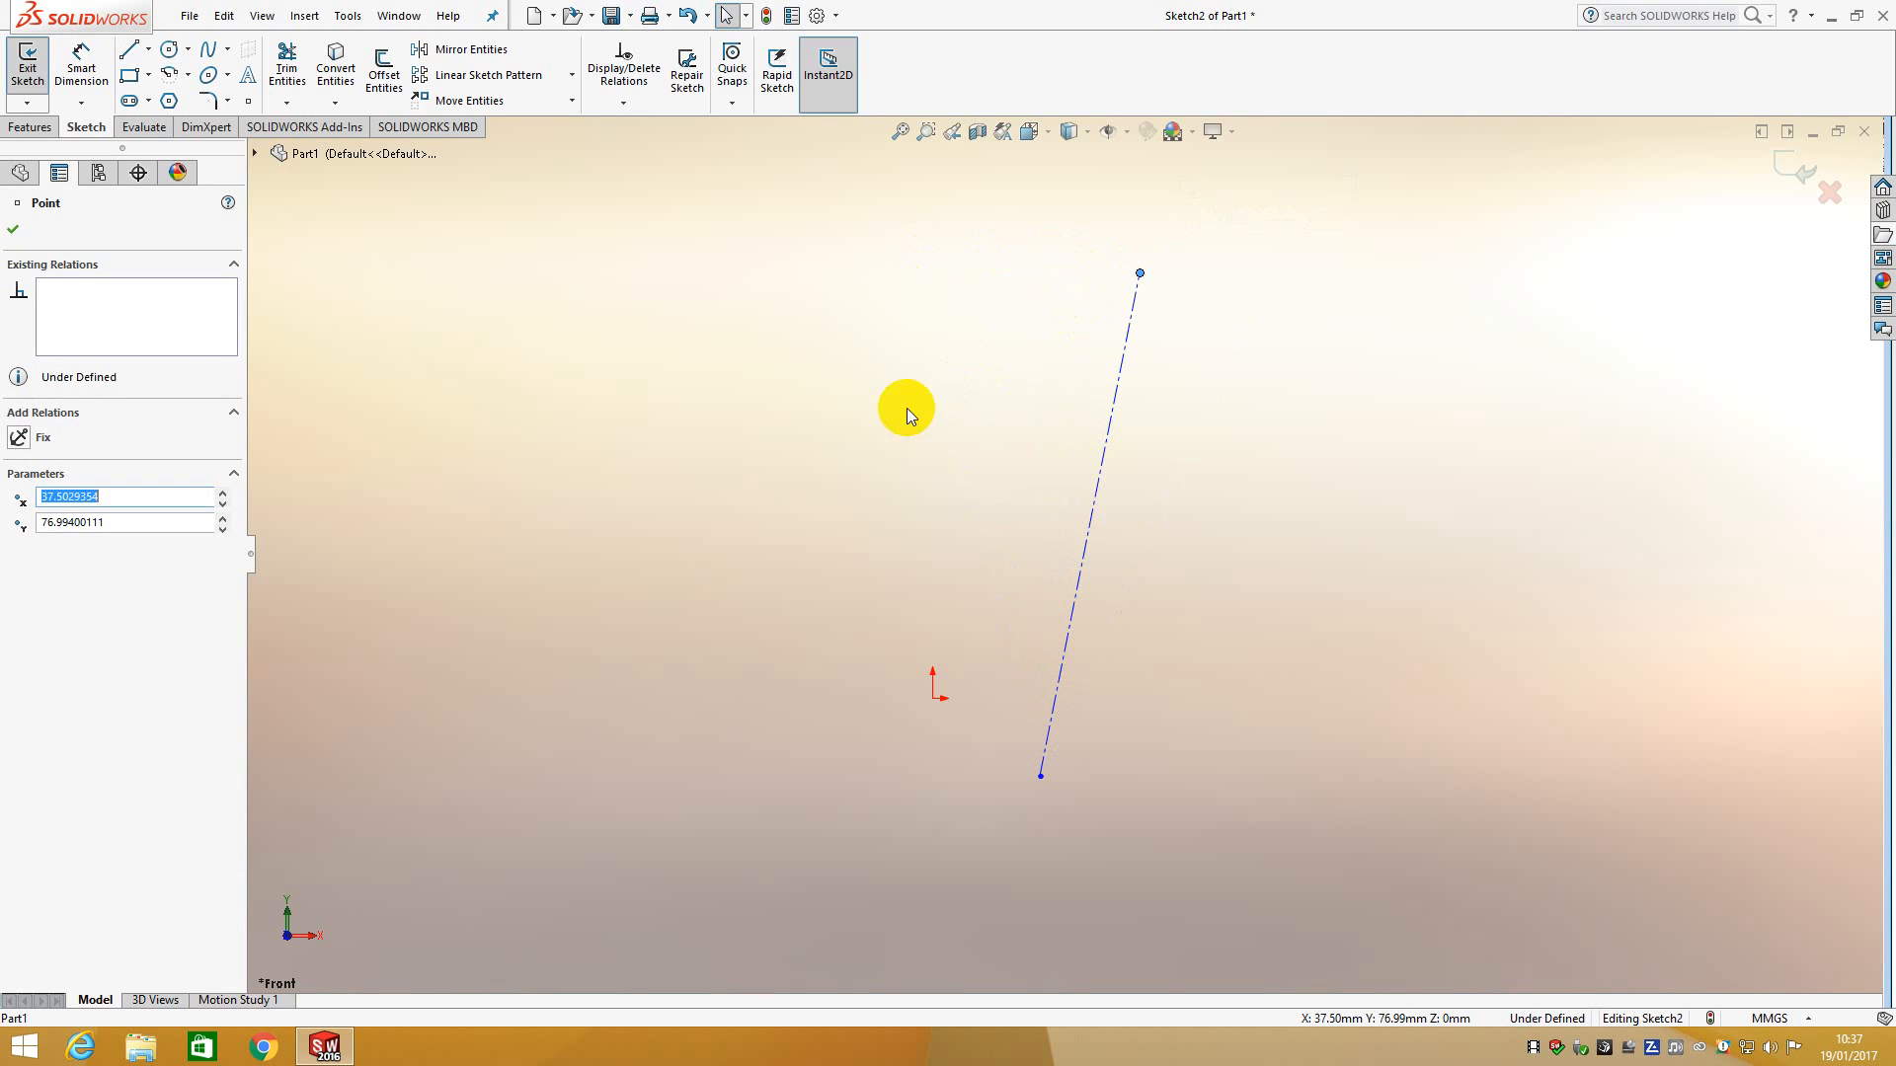
click(918, 339)
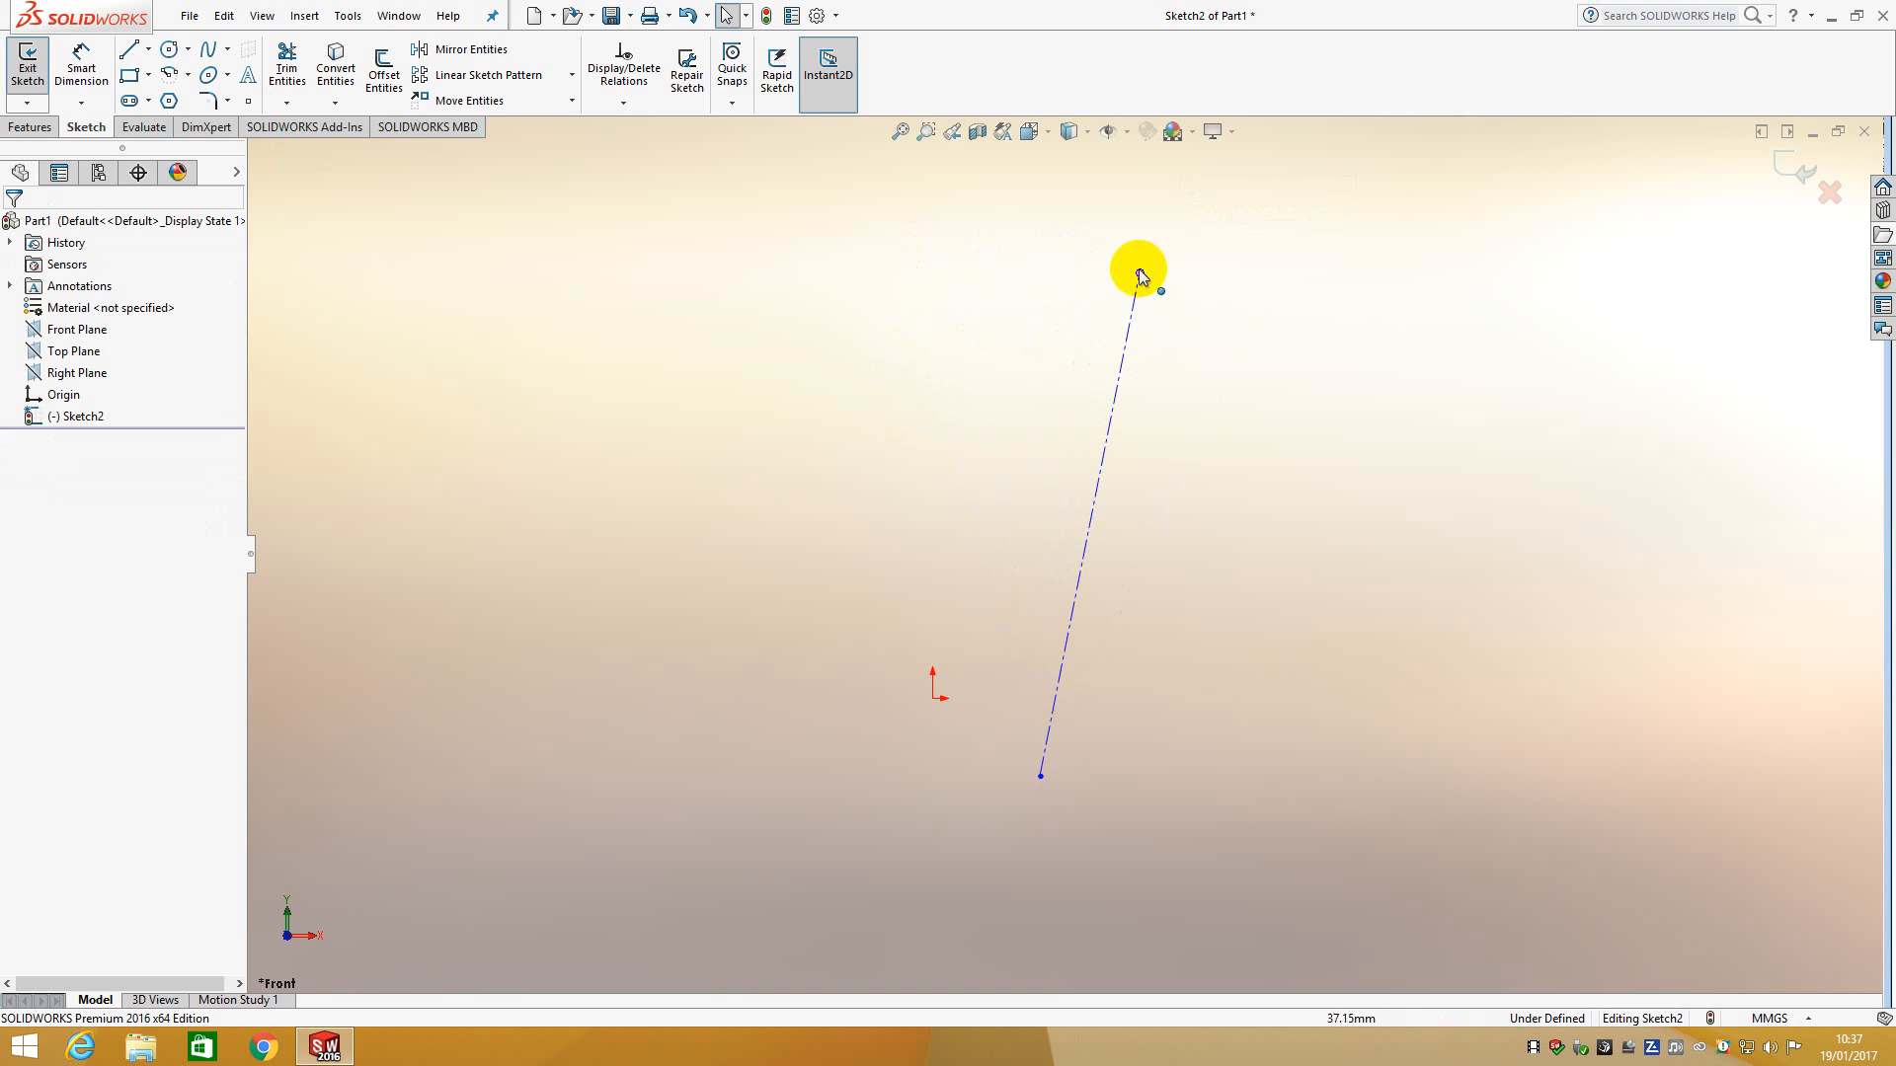
drag(1140, 274, 1081, 268)
click(804, 387)
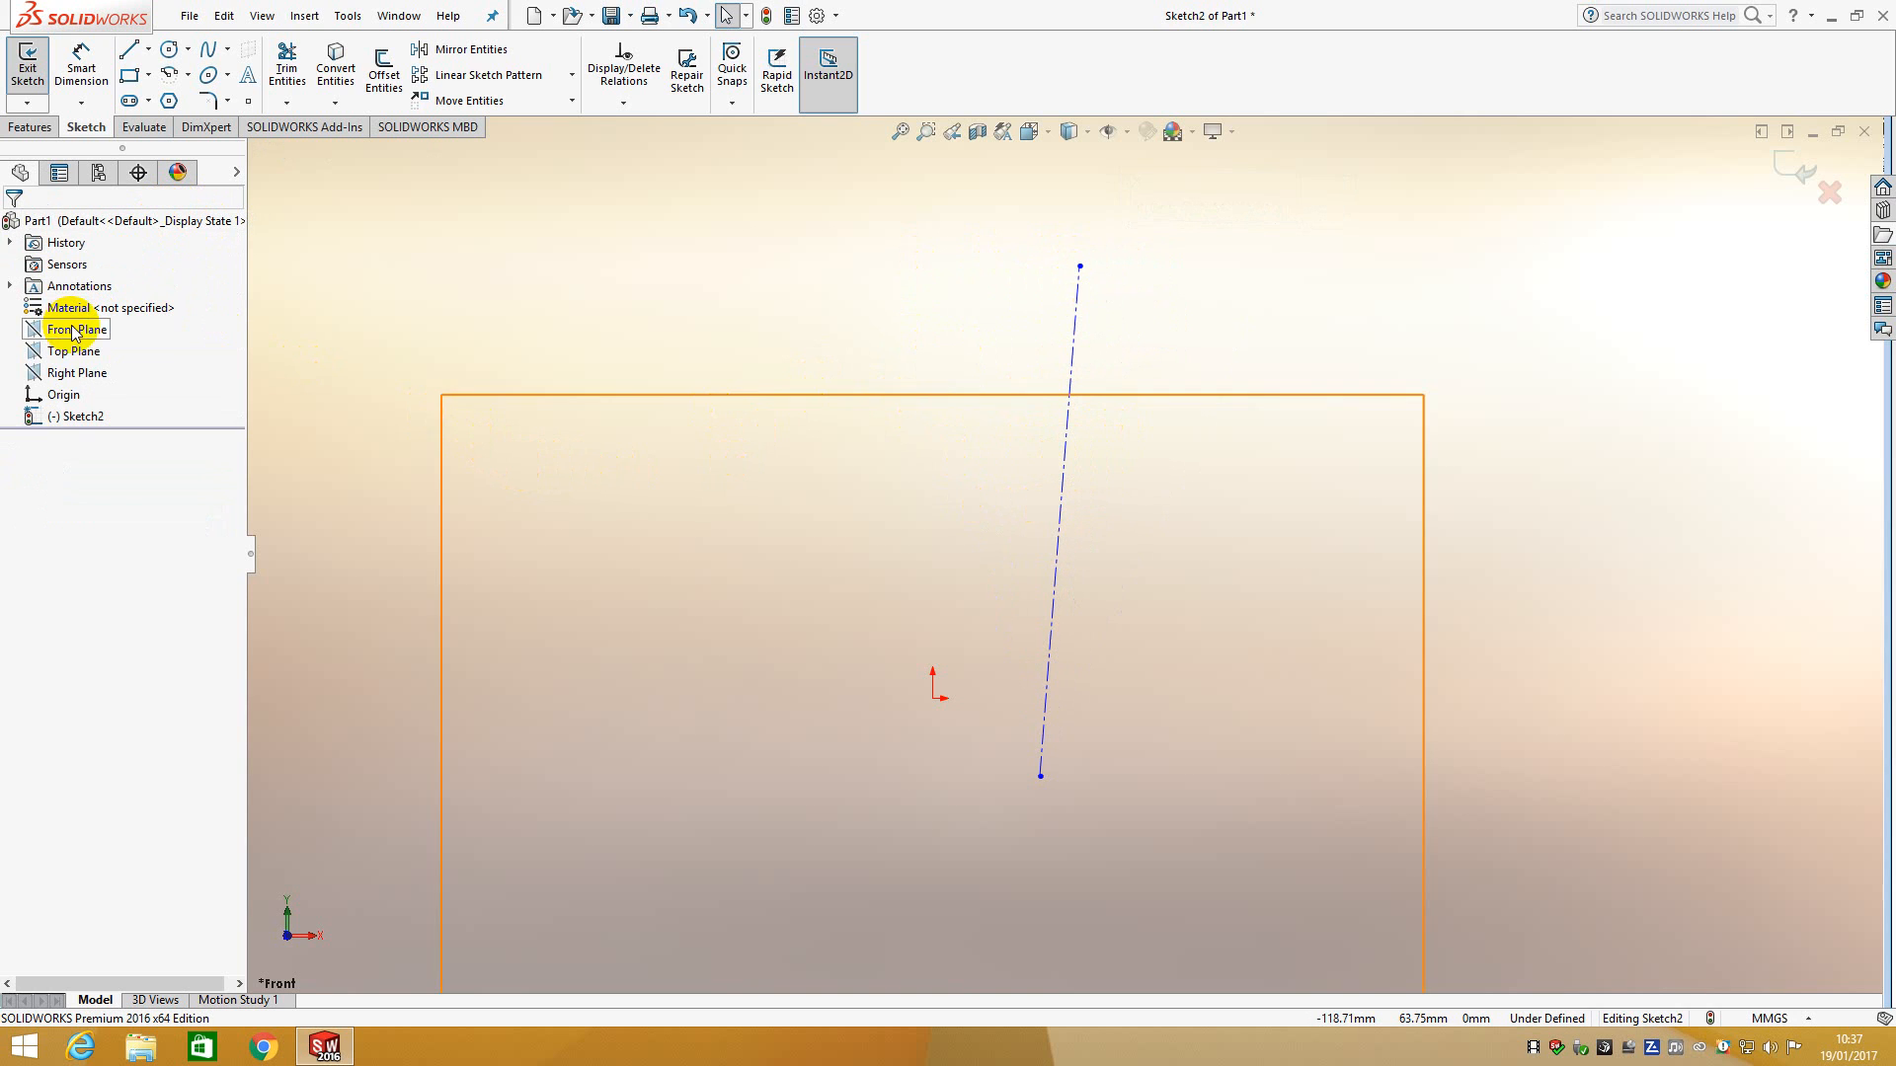
click(1079, 292)
key(Delete)
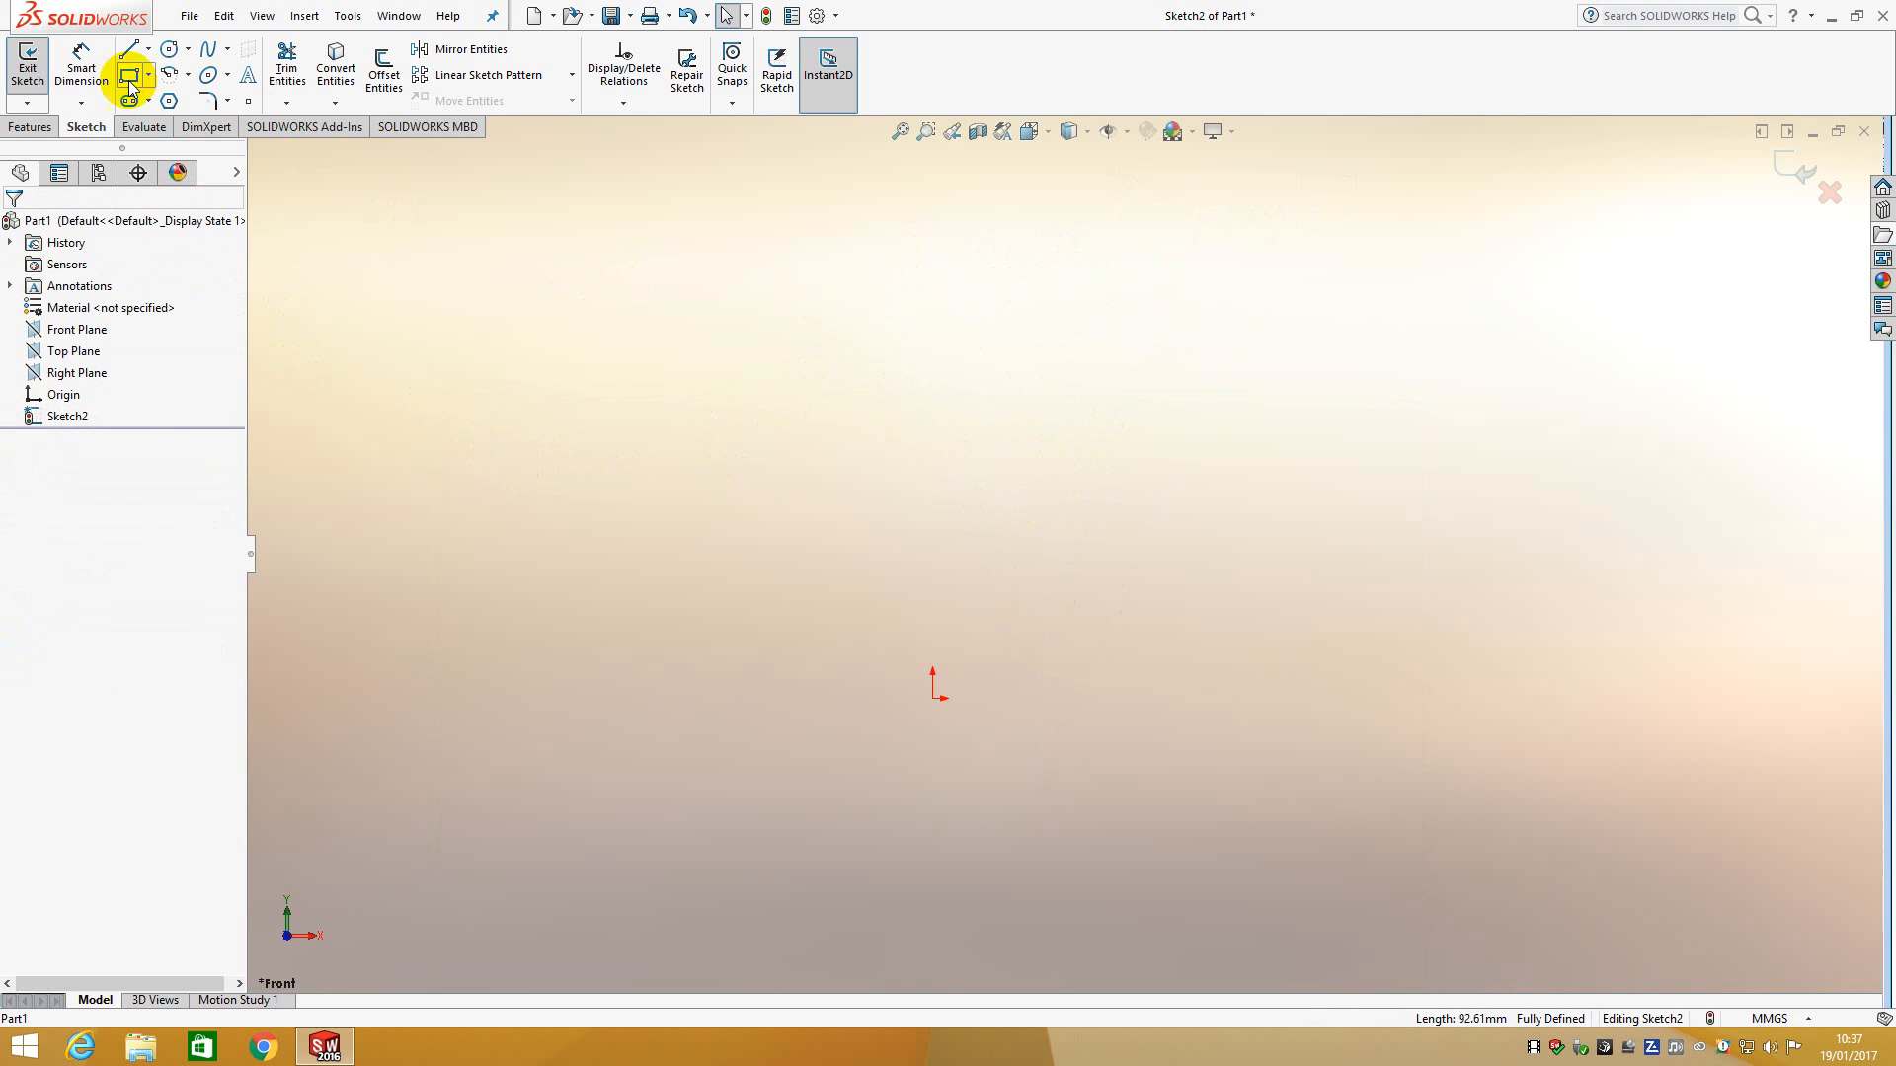
Step: Sketch an infinite-length construction centerline through the origin at about 55°, and delete it
click(150, 51)
click(164, 97)
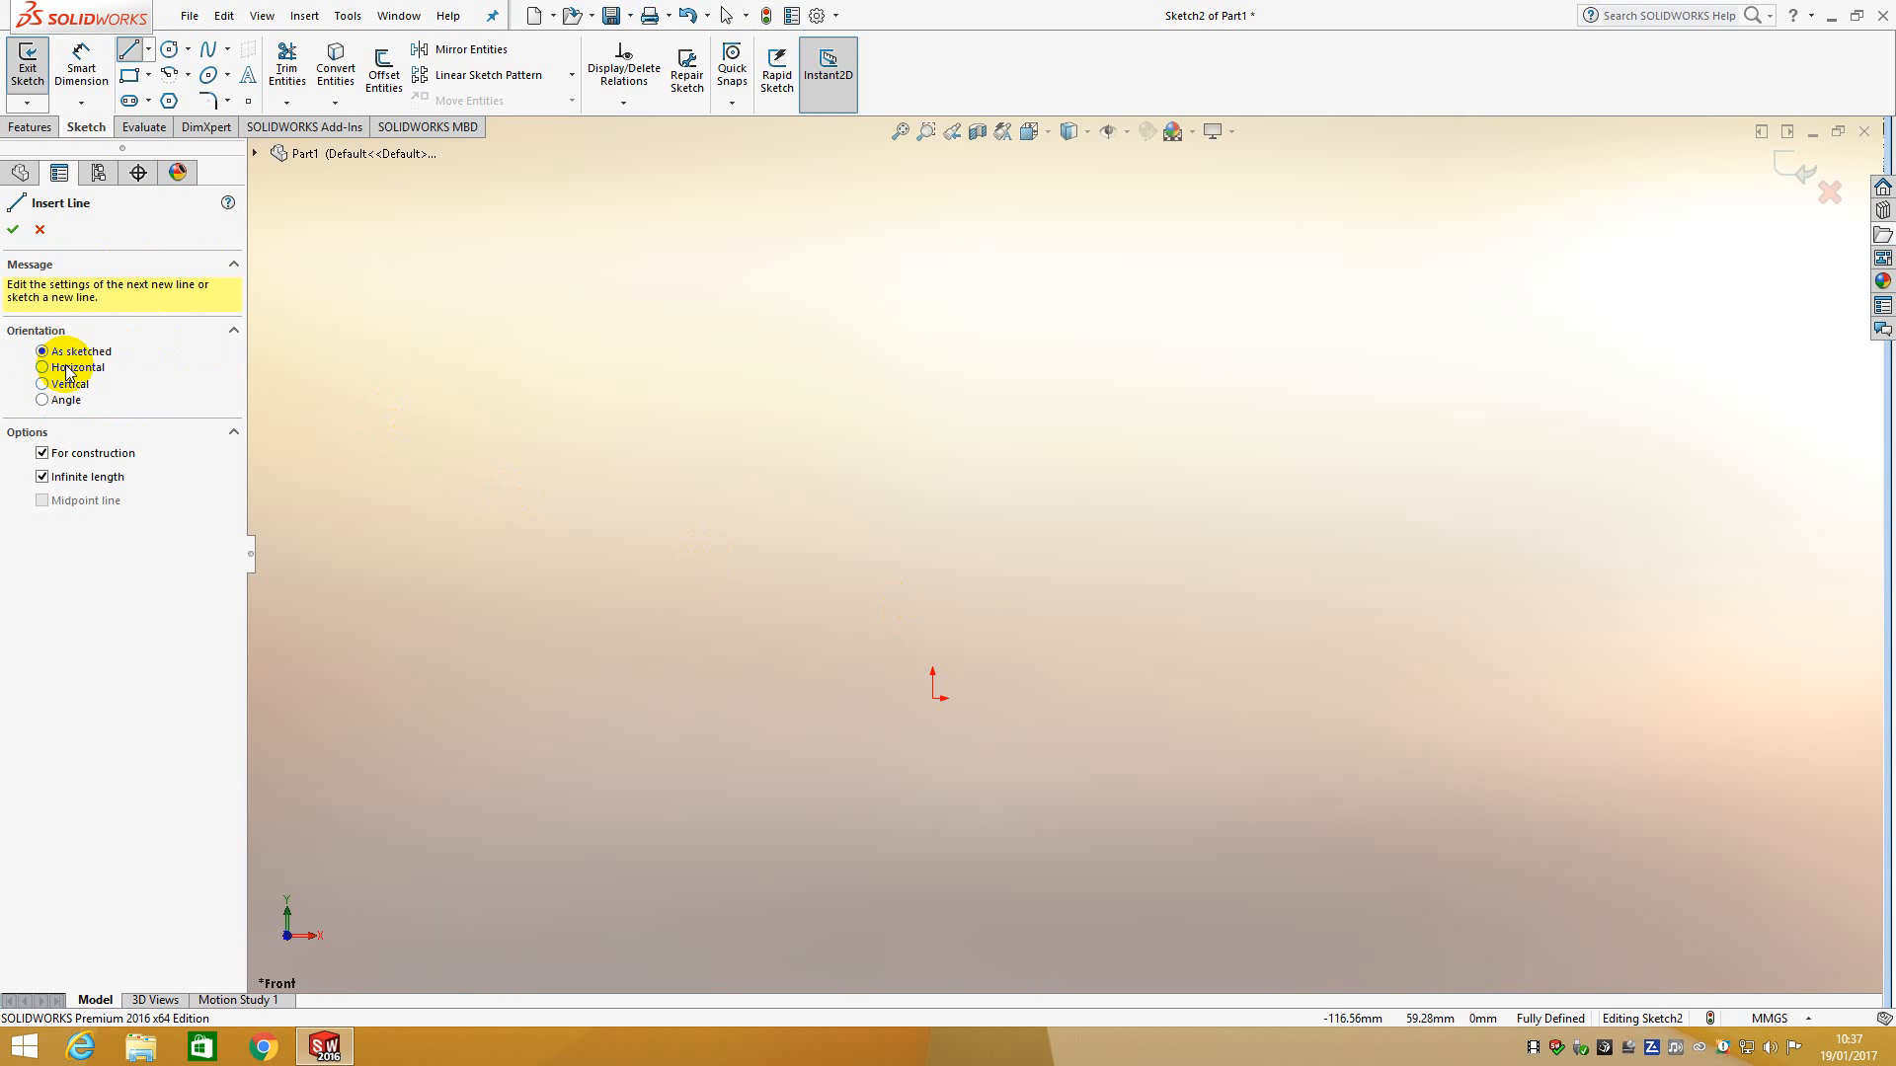
click(932, 698)
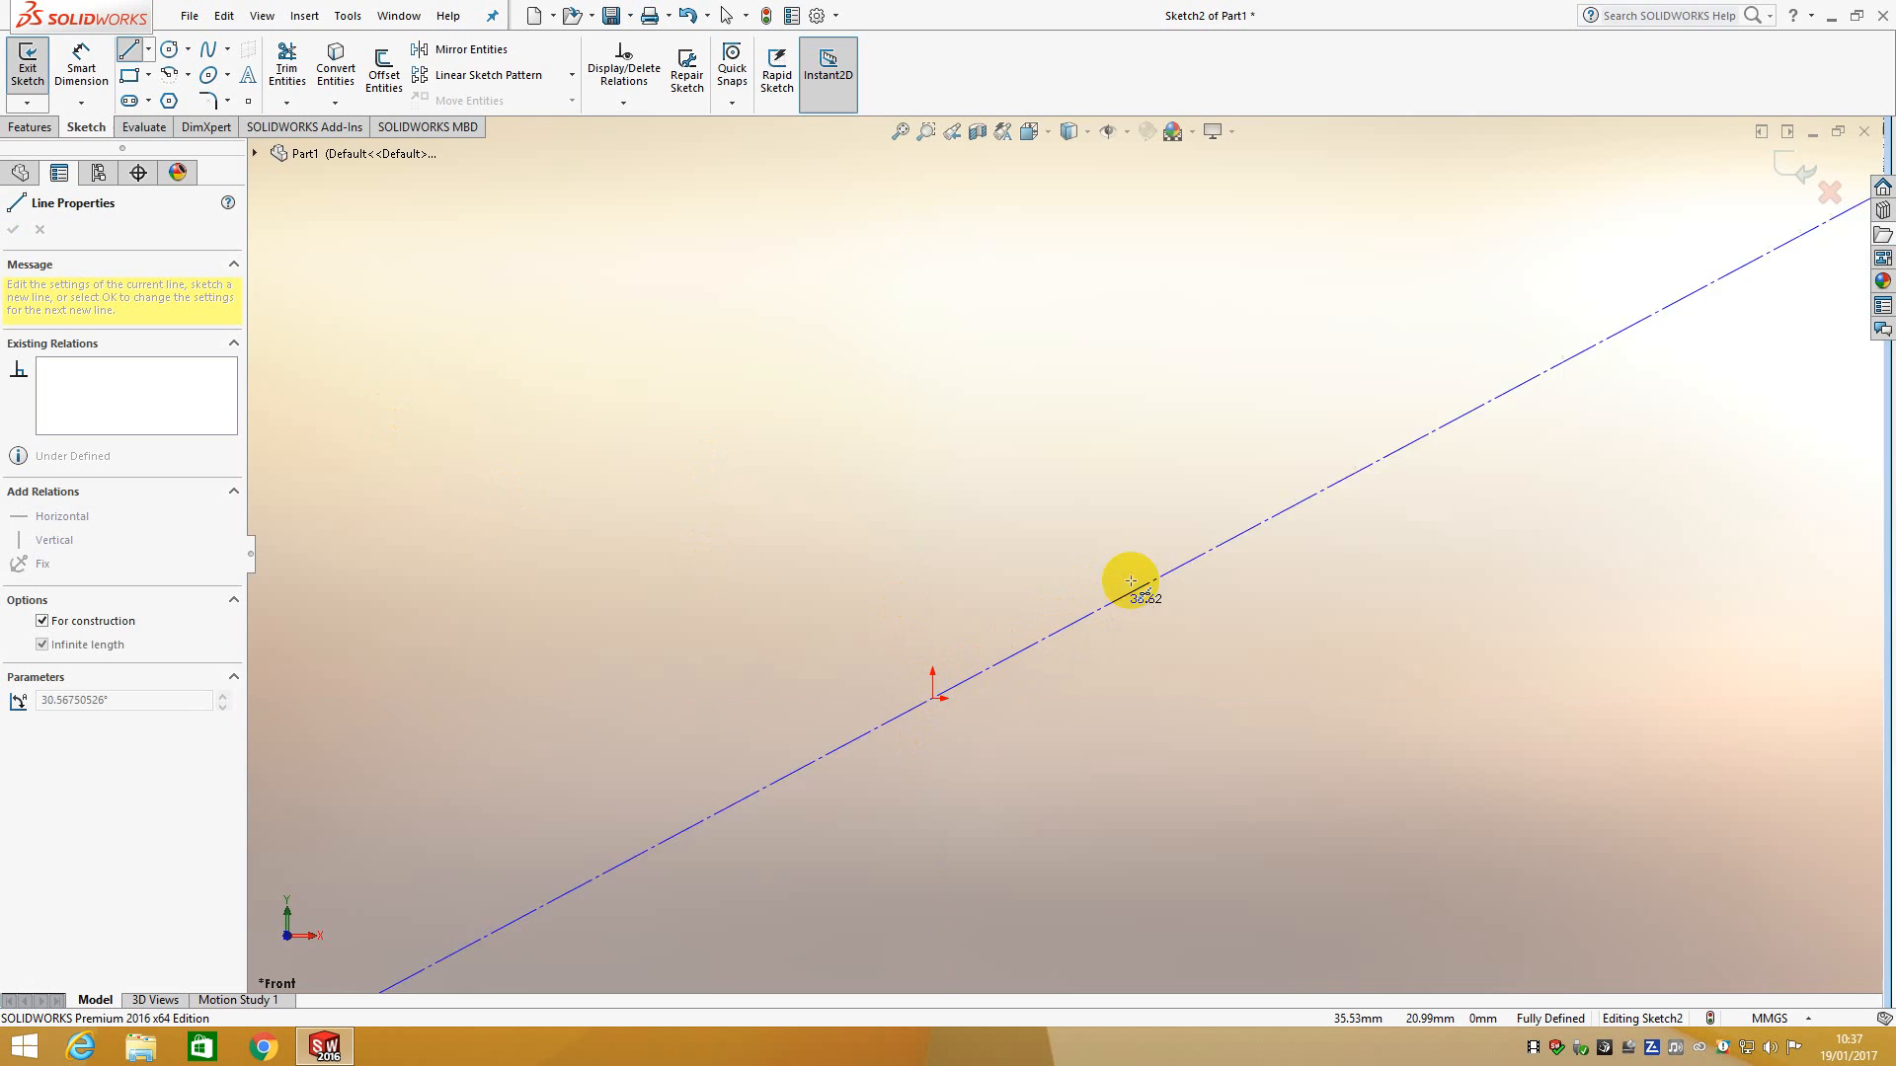
click(1172, 346)
scroll(1094, 556, up, 5)
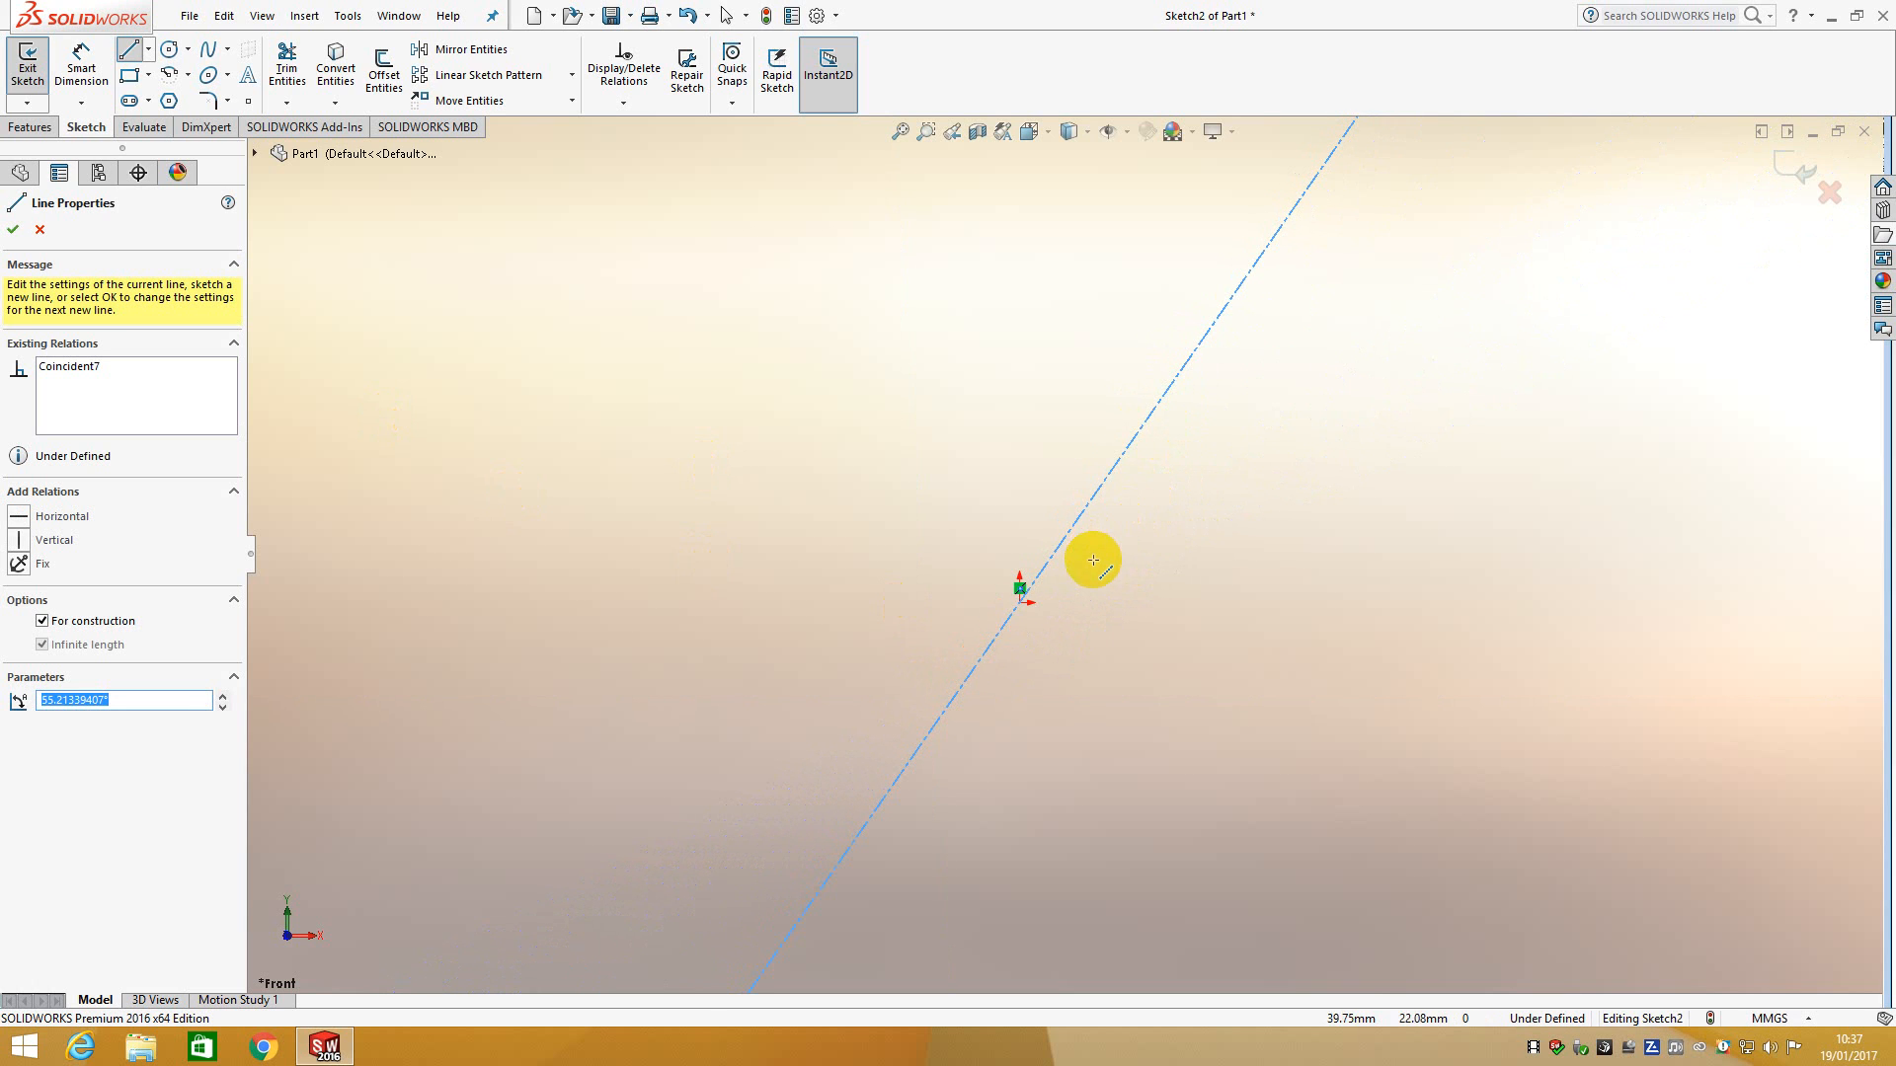
key(Escape)
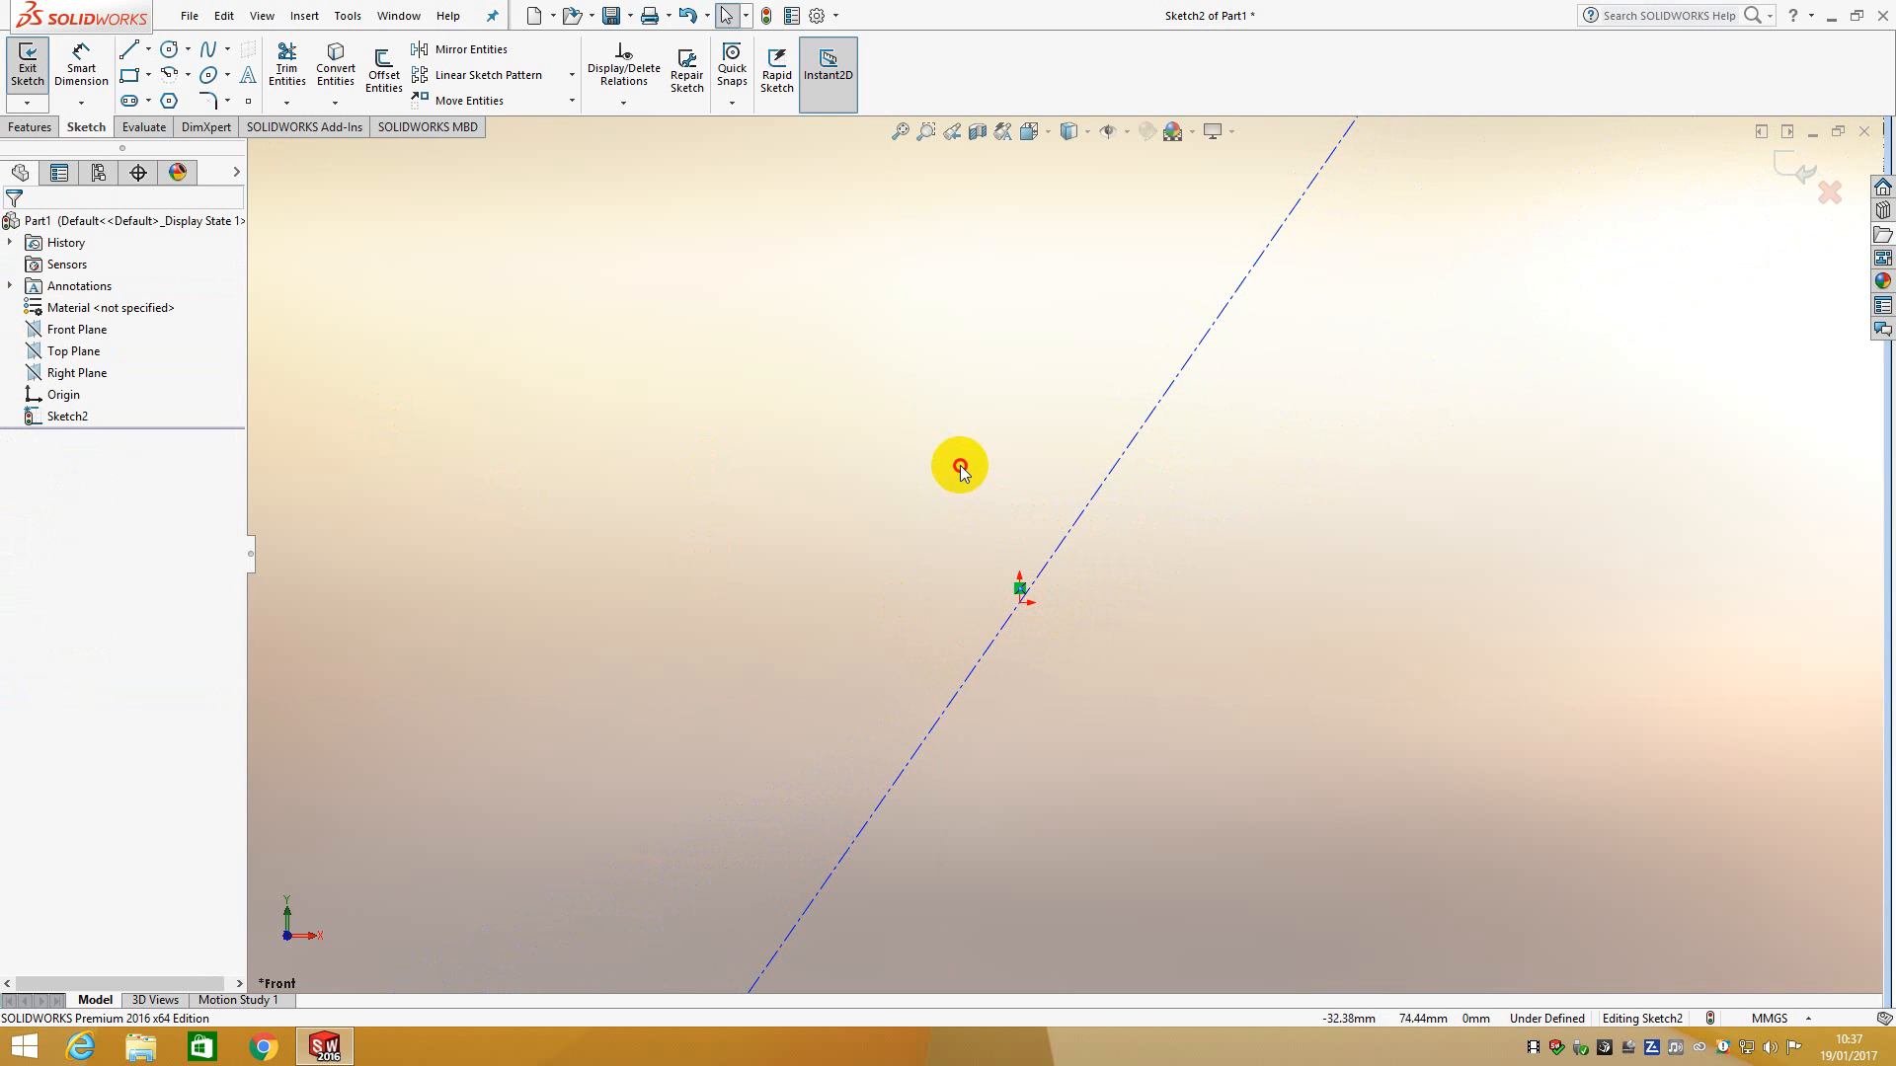
click(1131, 453)
key(Delete)
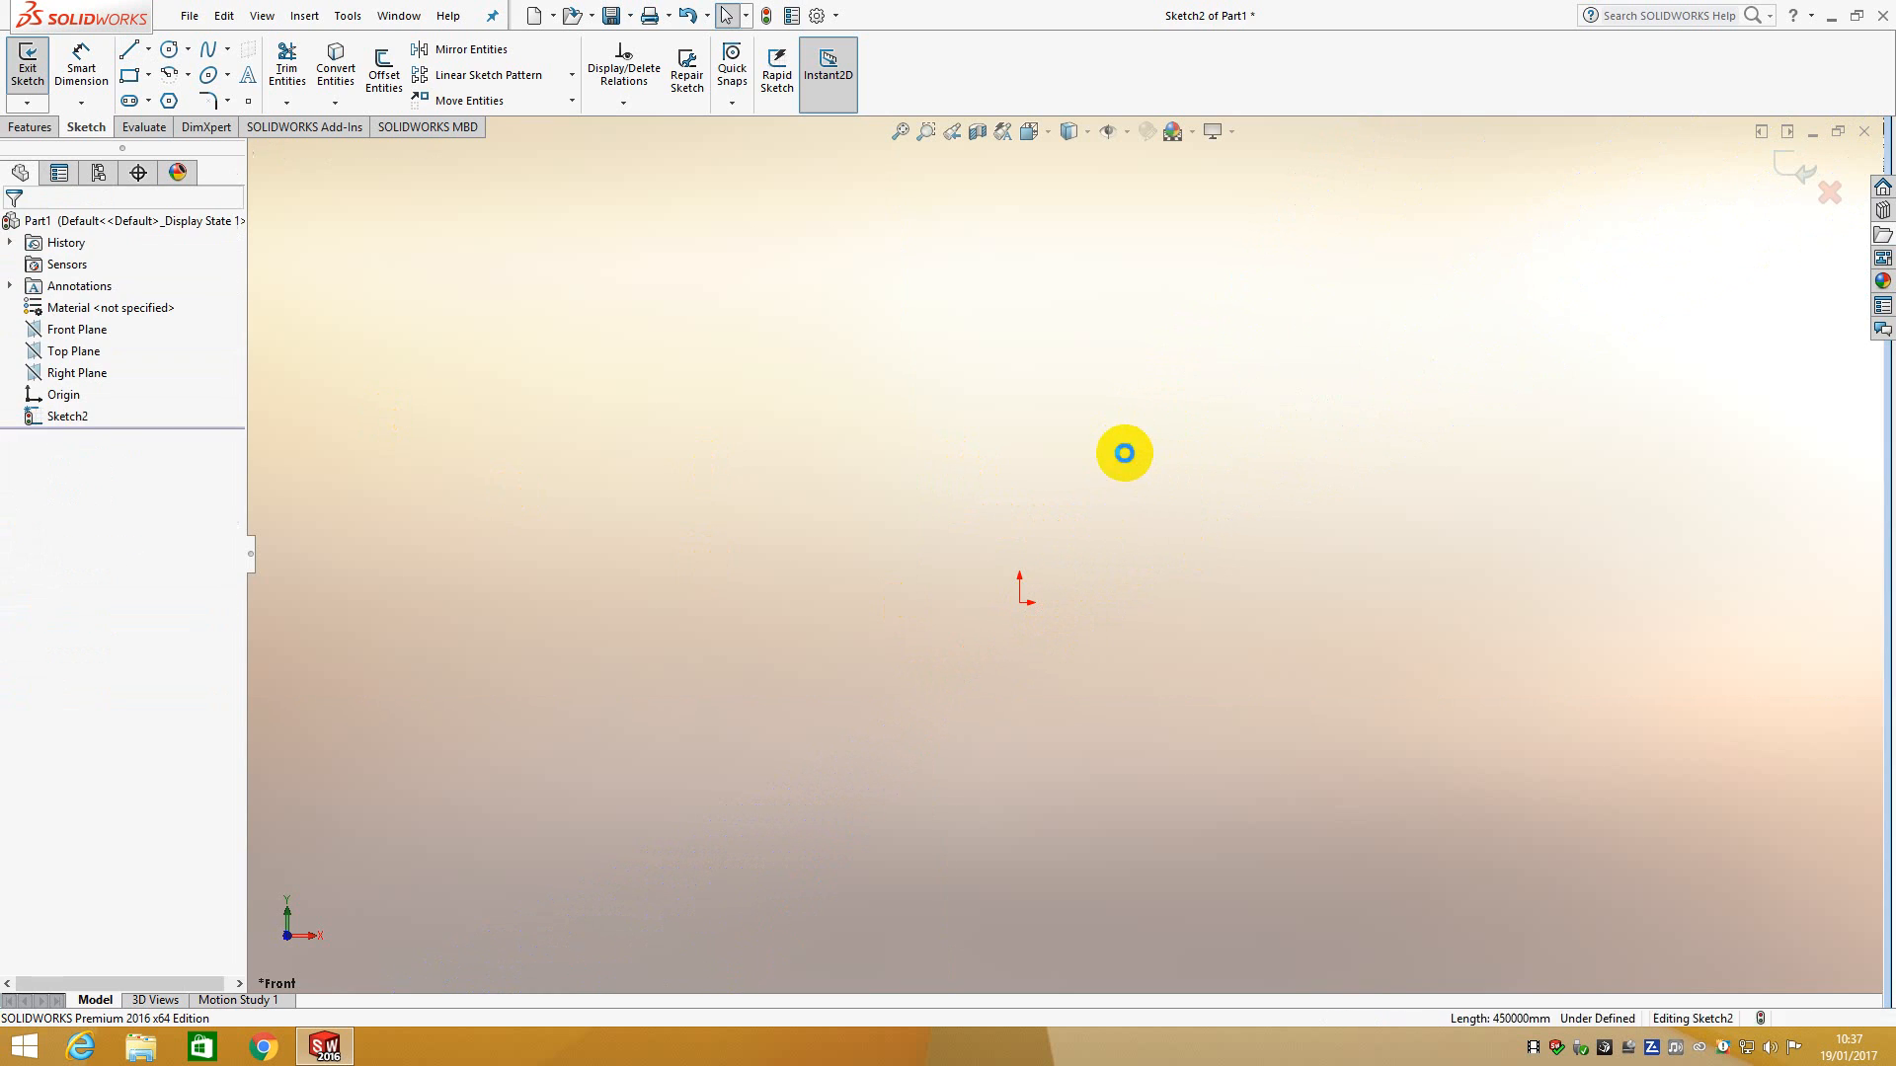
Step: Sketch a solid midpoint line centred on the origin, rising gently to the right and extending about 260 mm each way
click(148, 49)
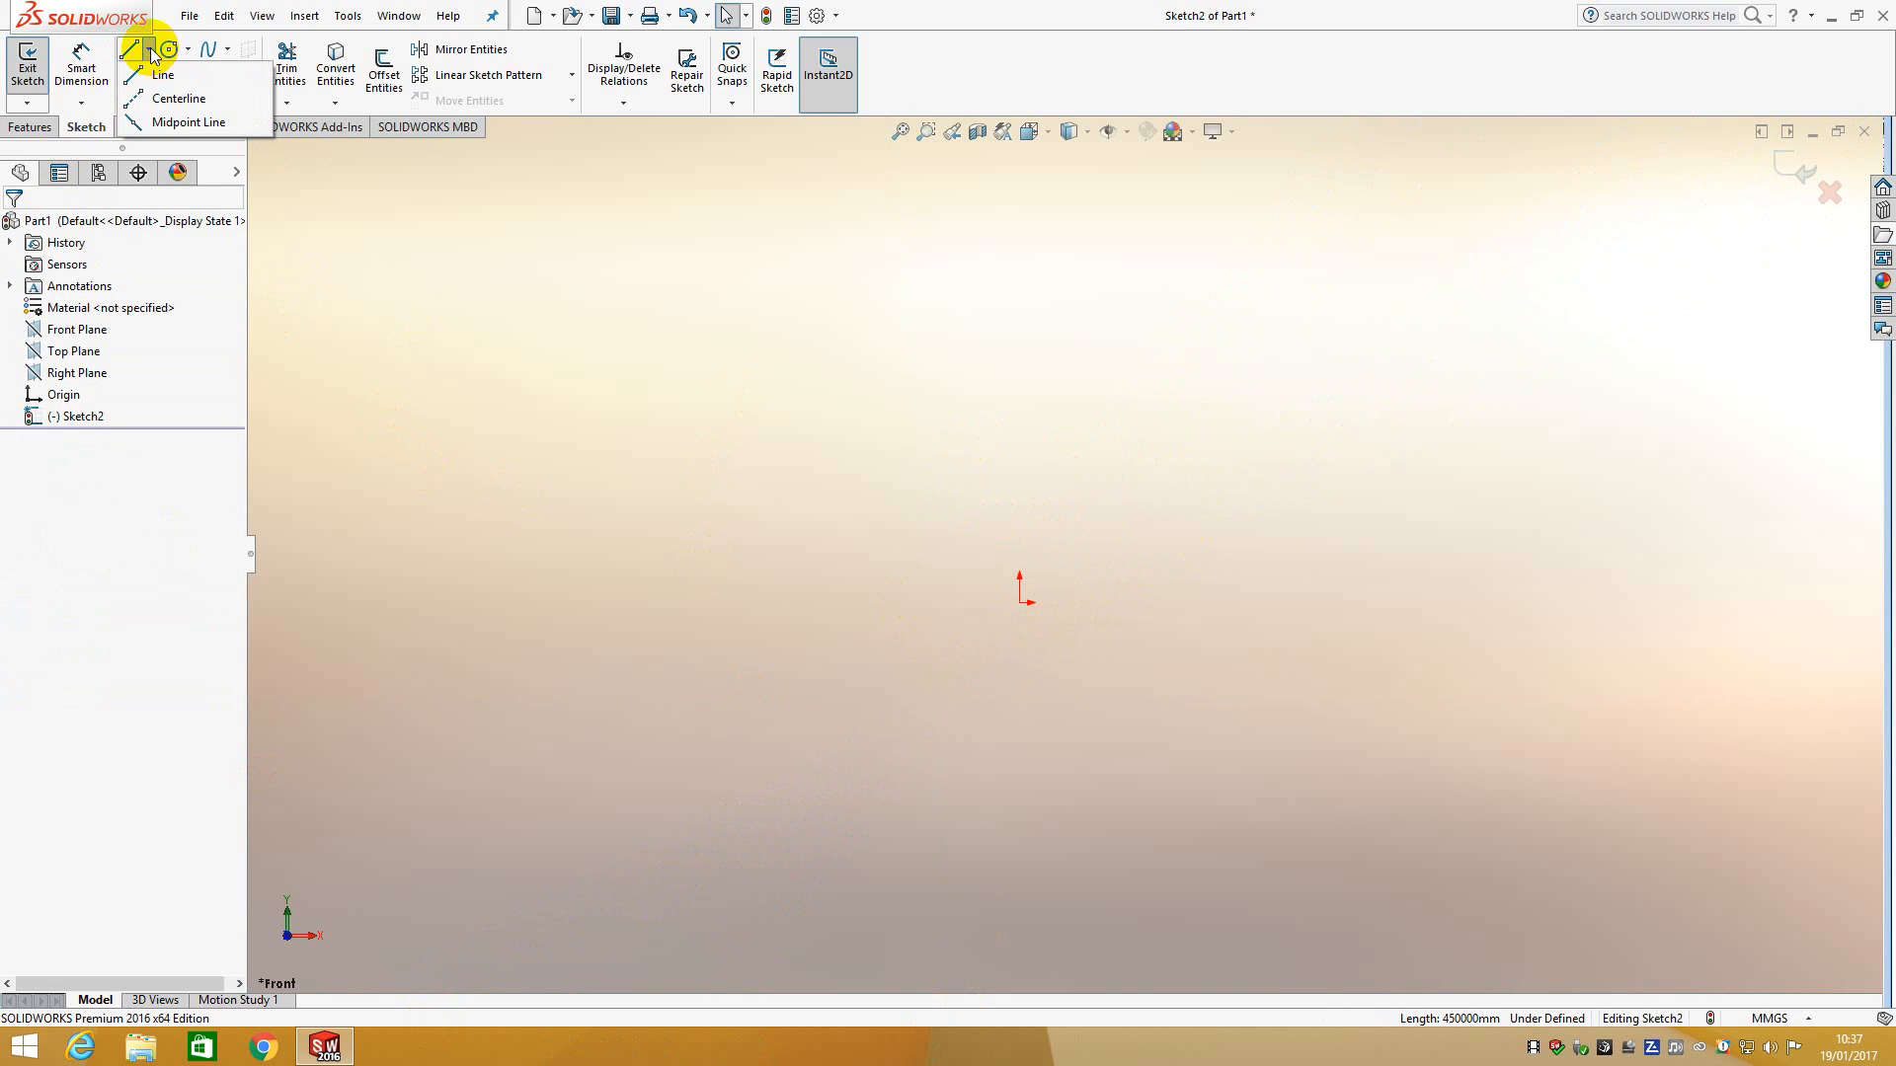
click(160, 123)
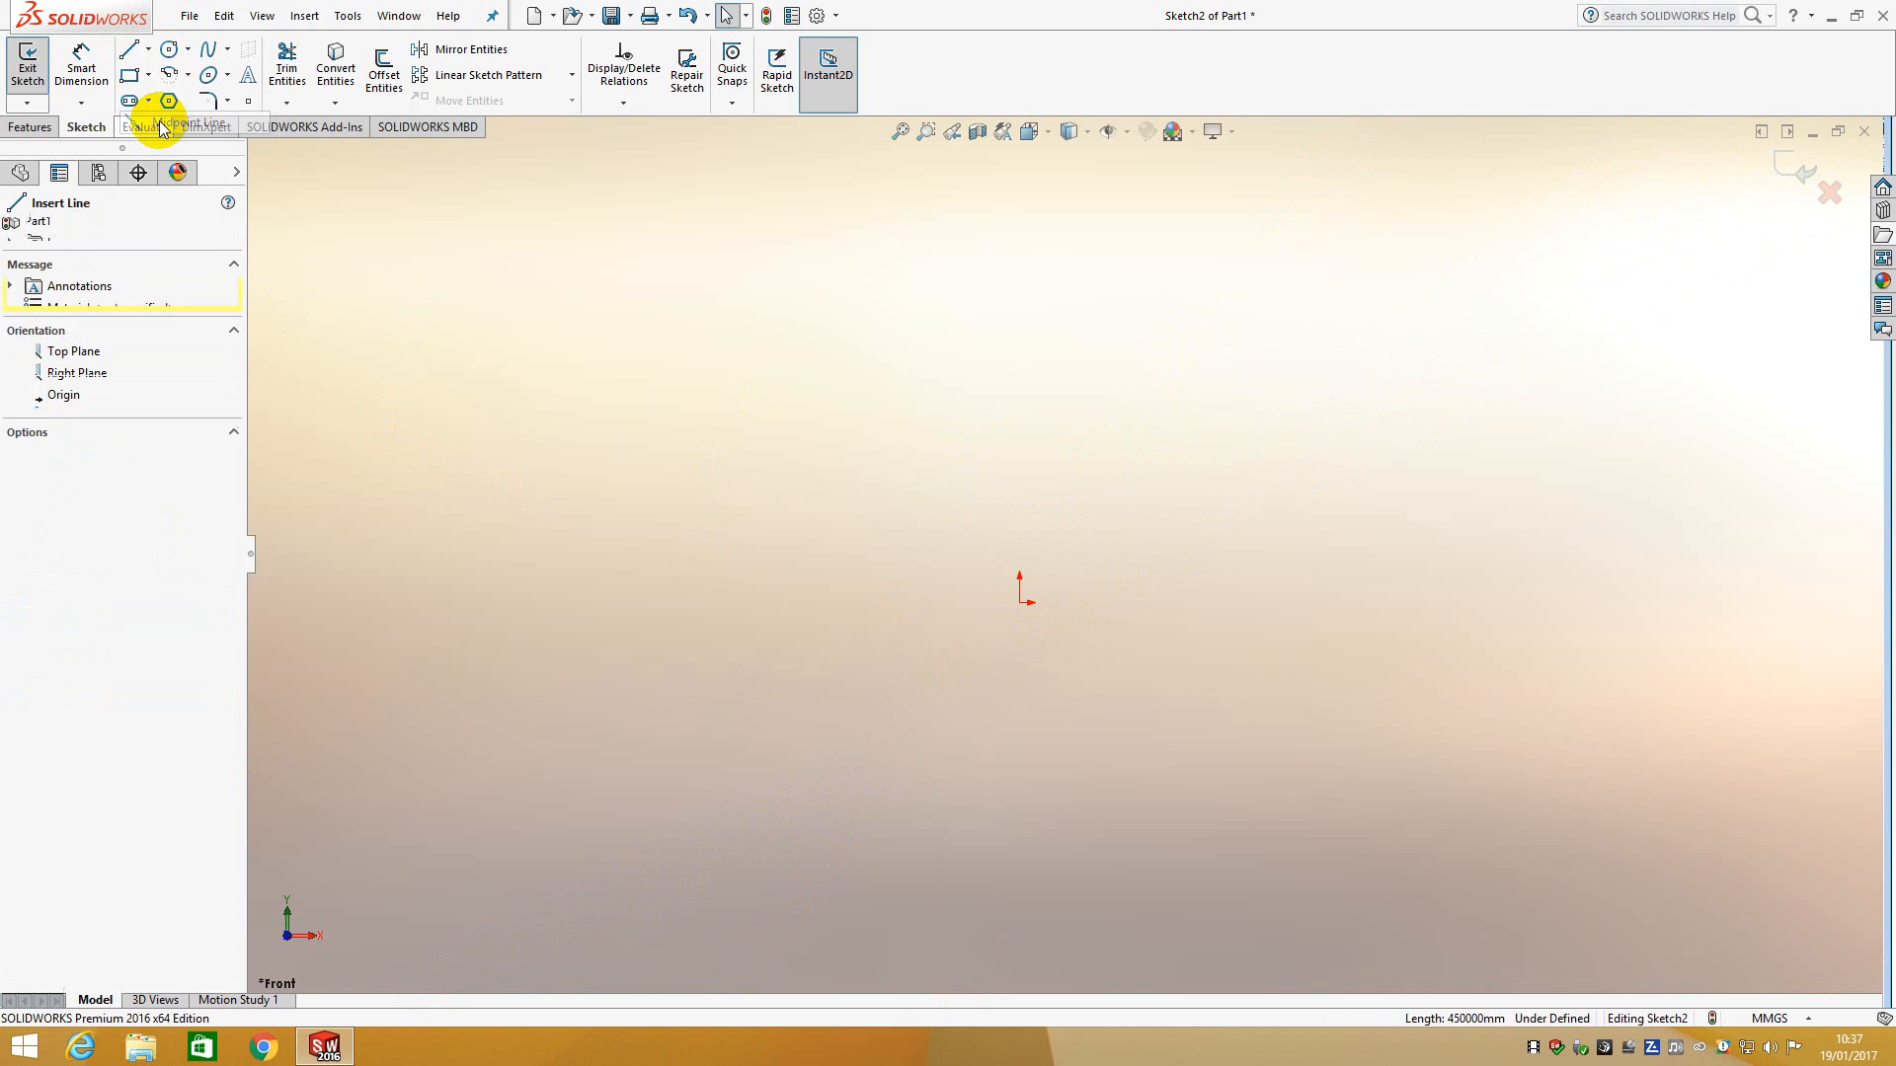
click(148, 49)
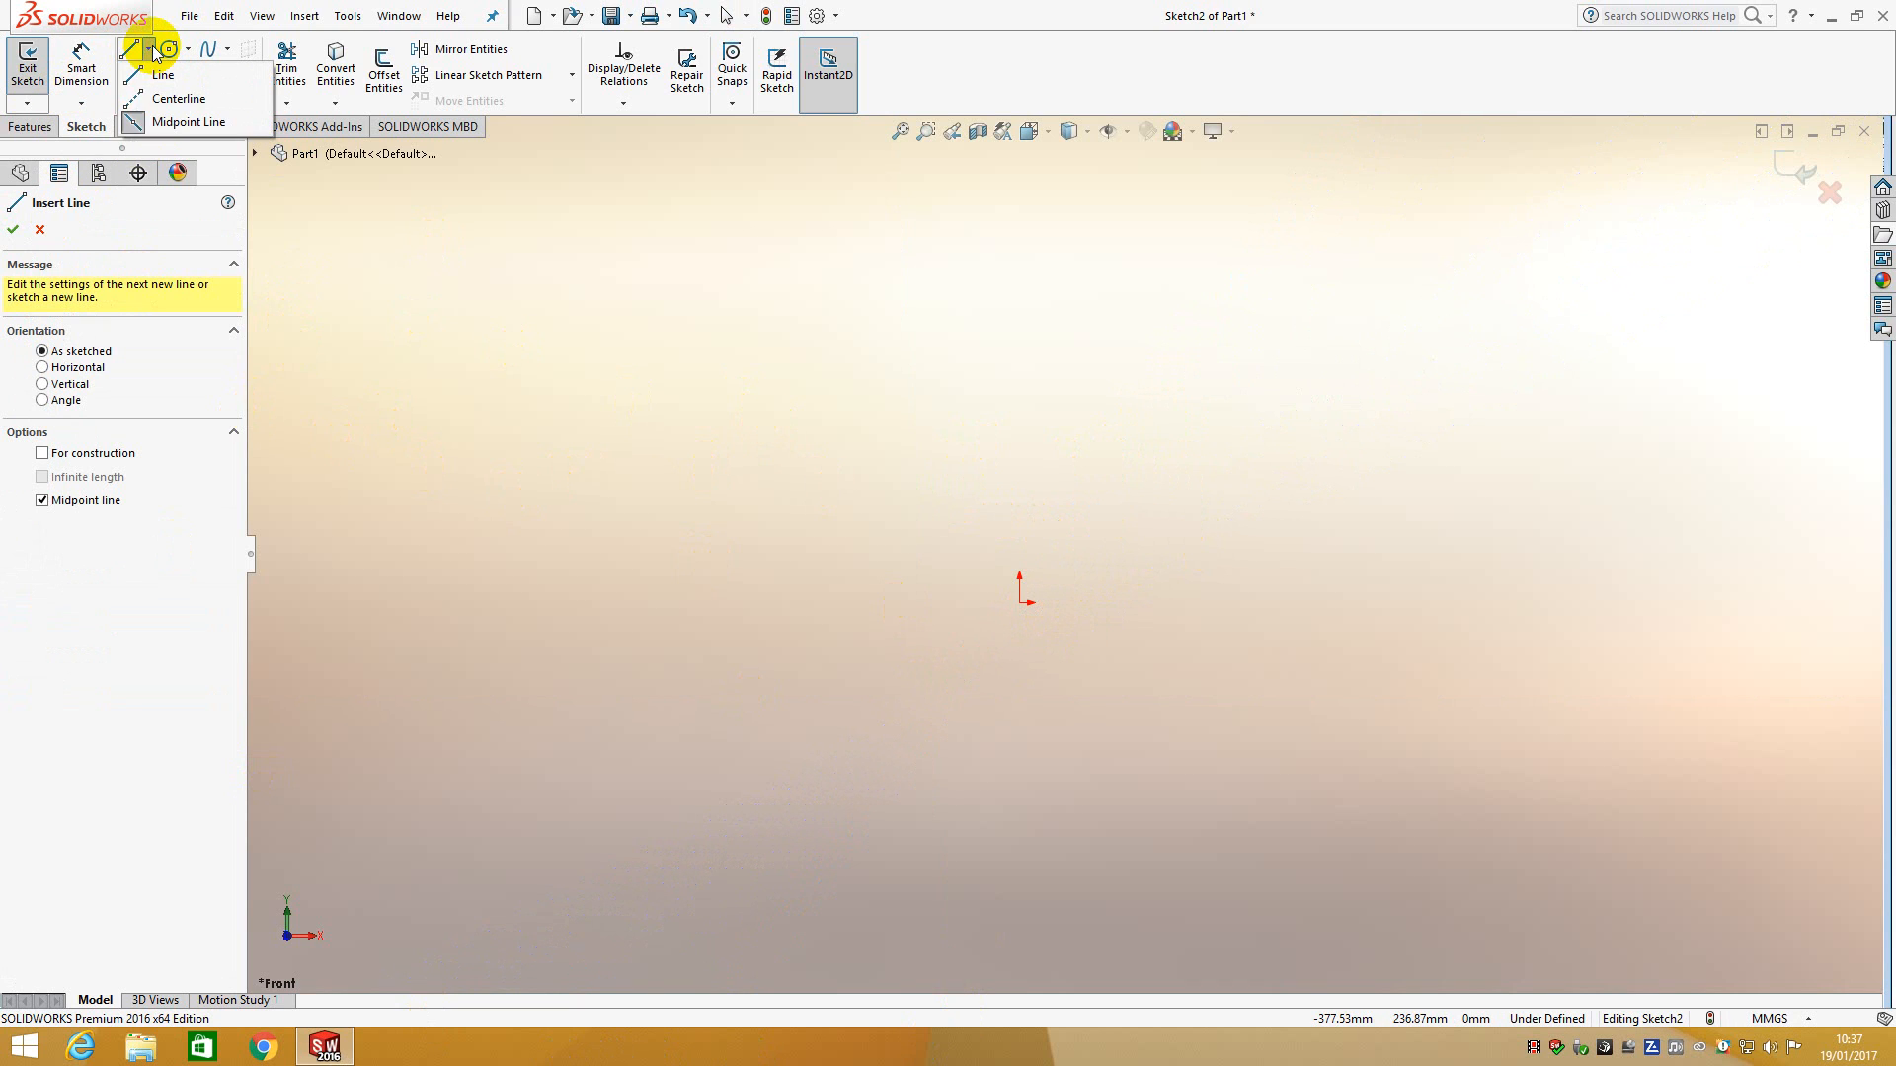
click(135, 124)
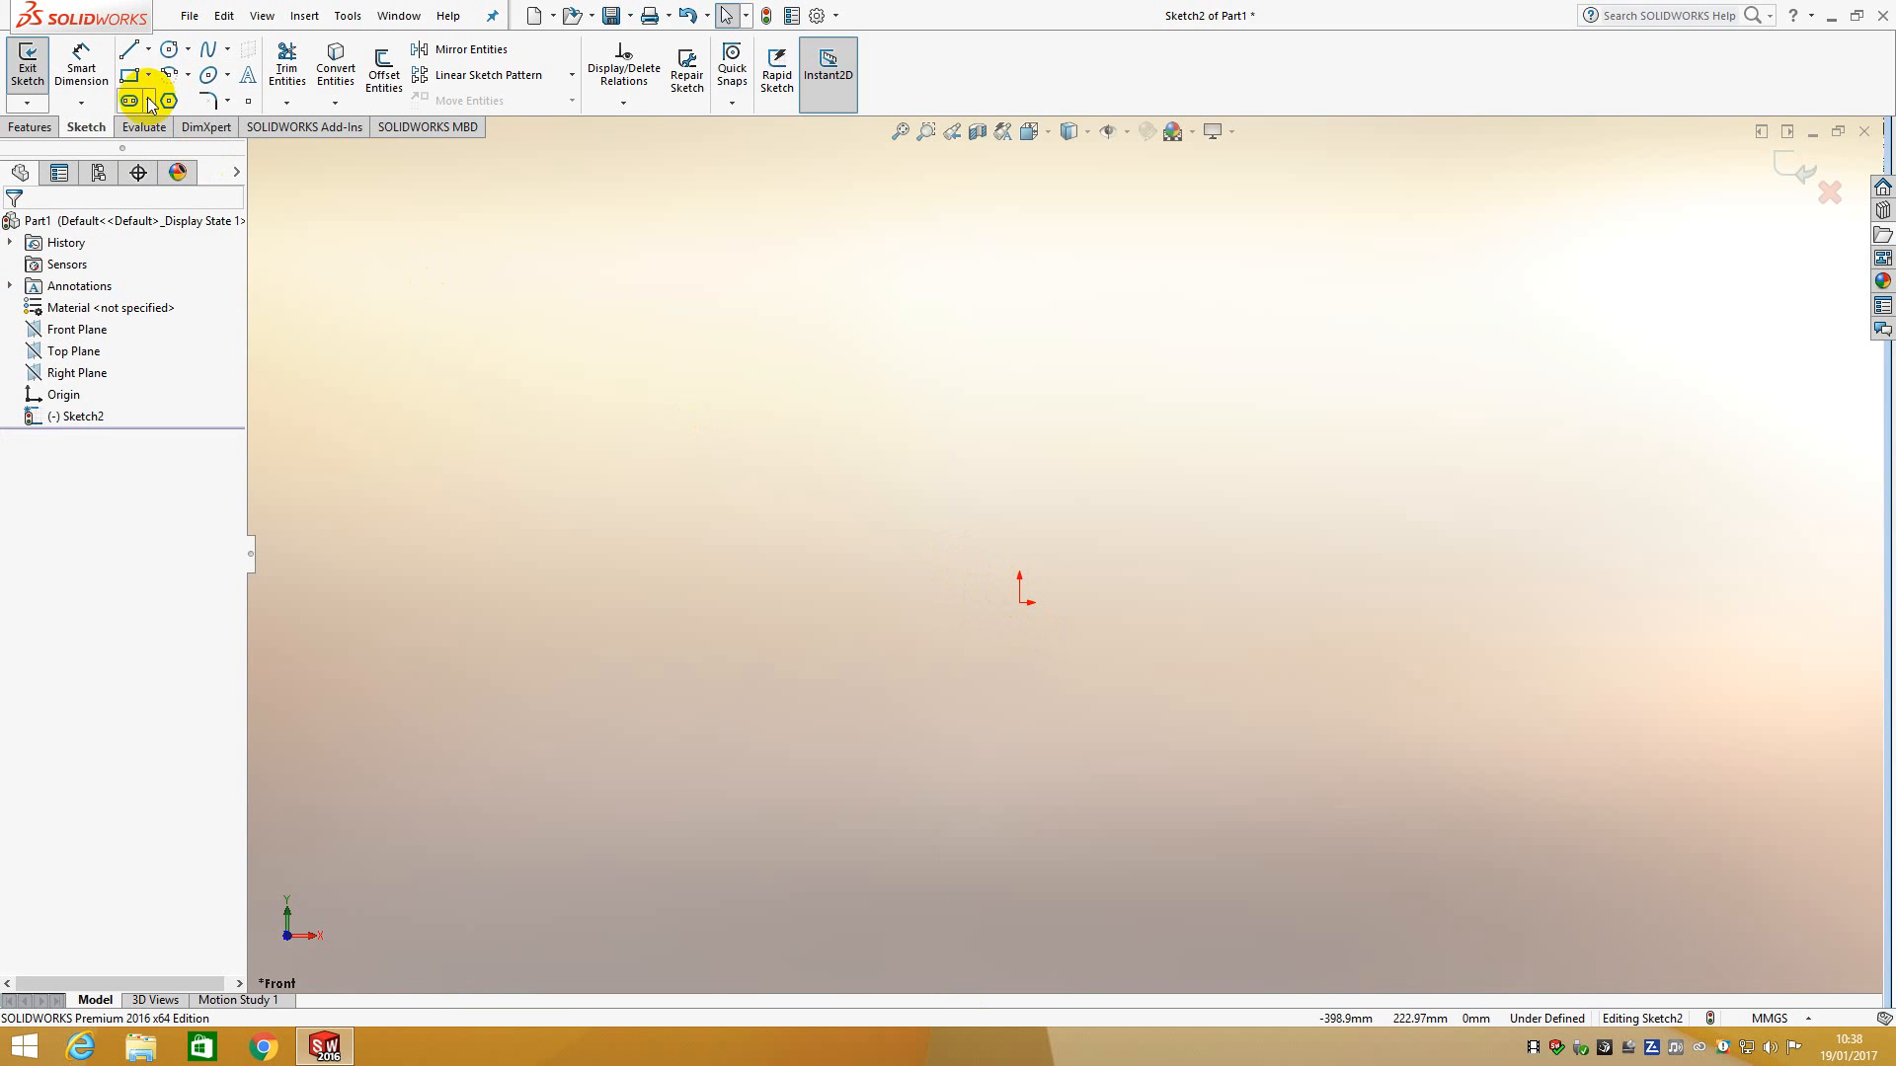
click(148, 49)
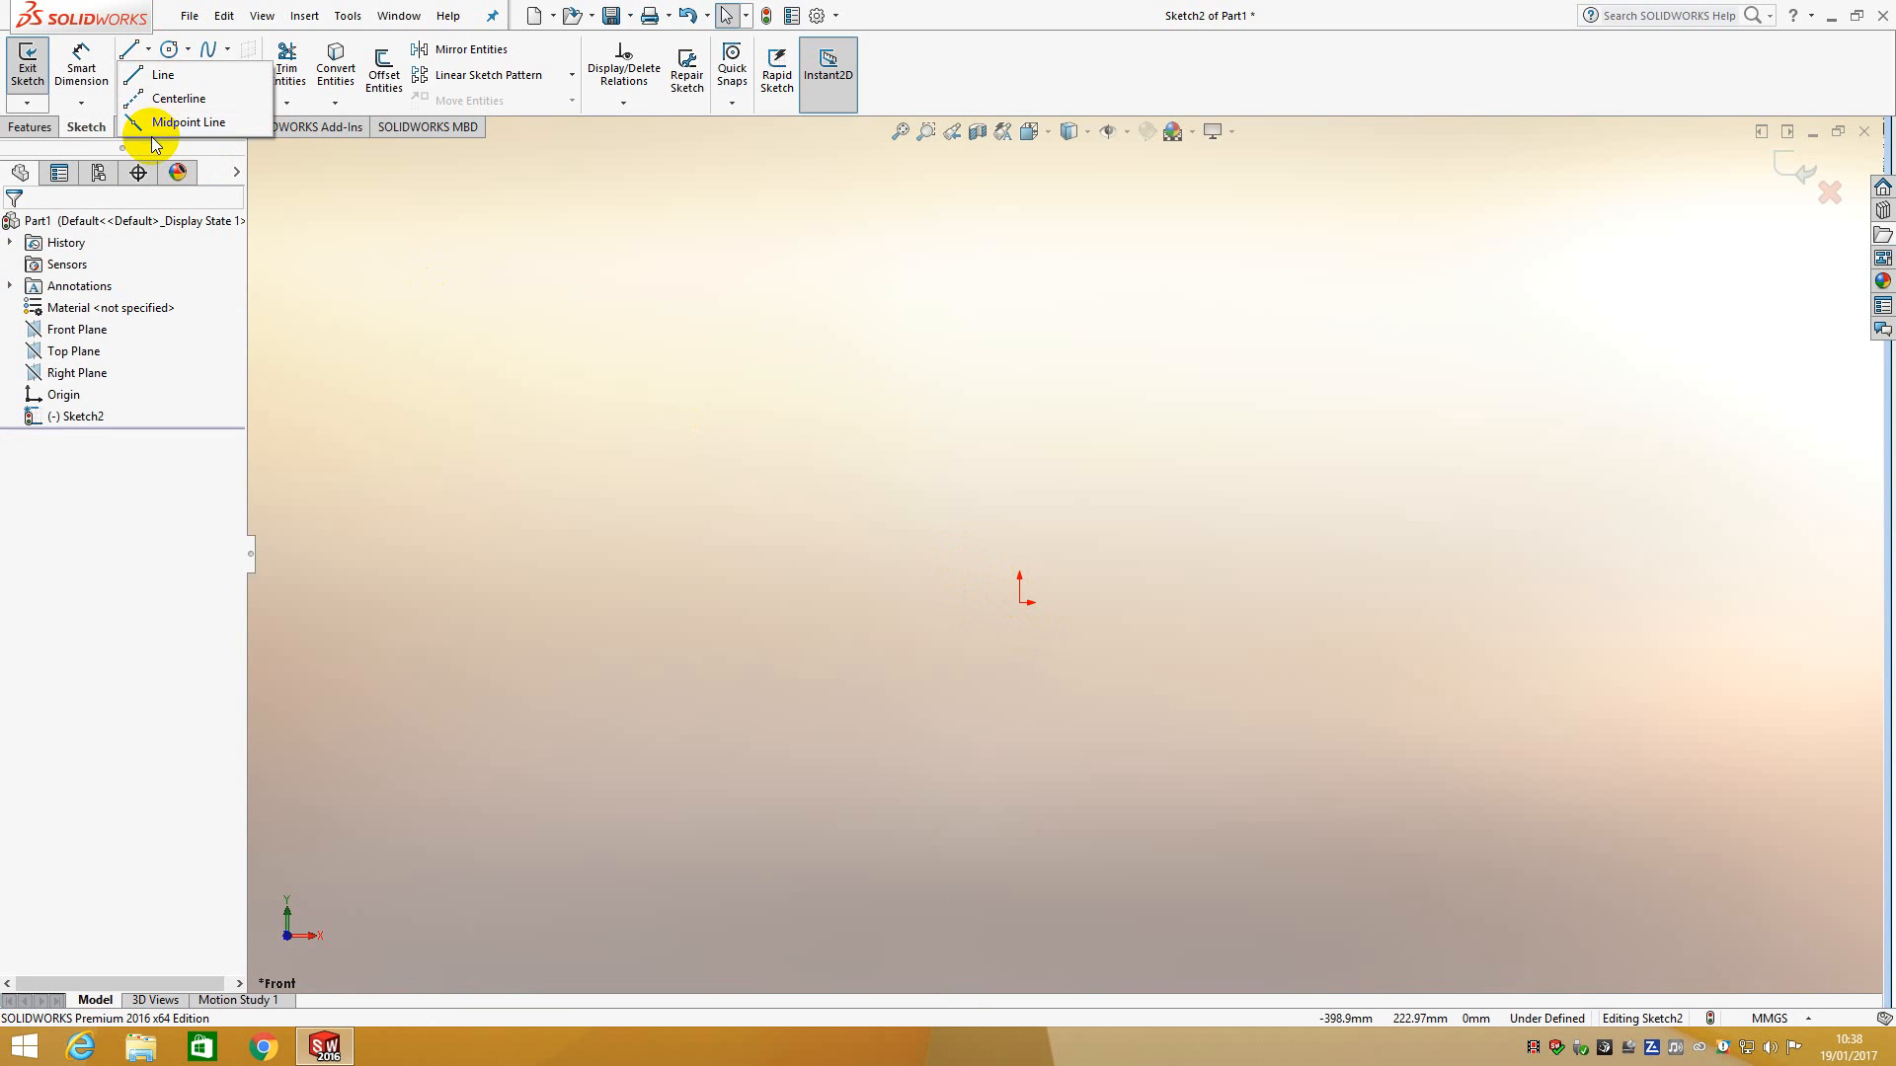
click(1020, 601)
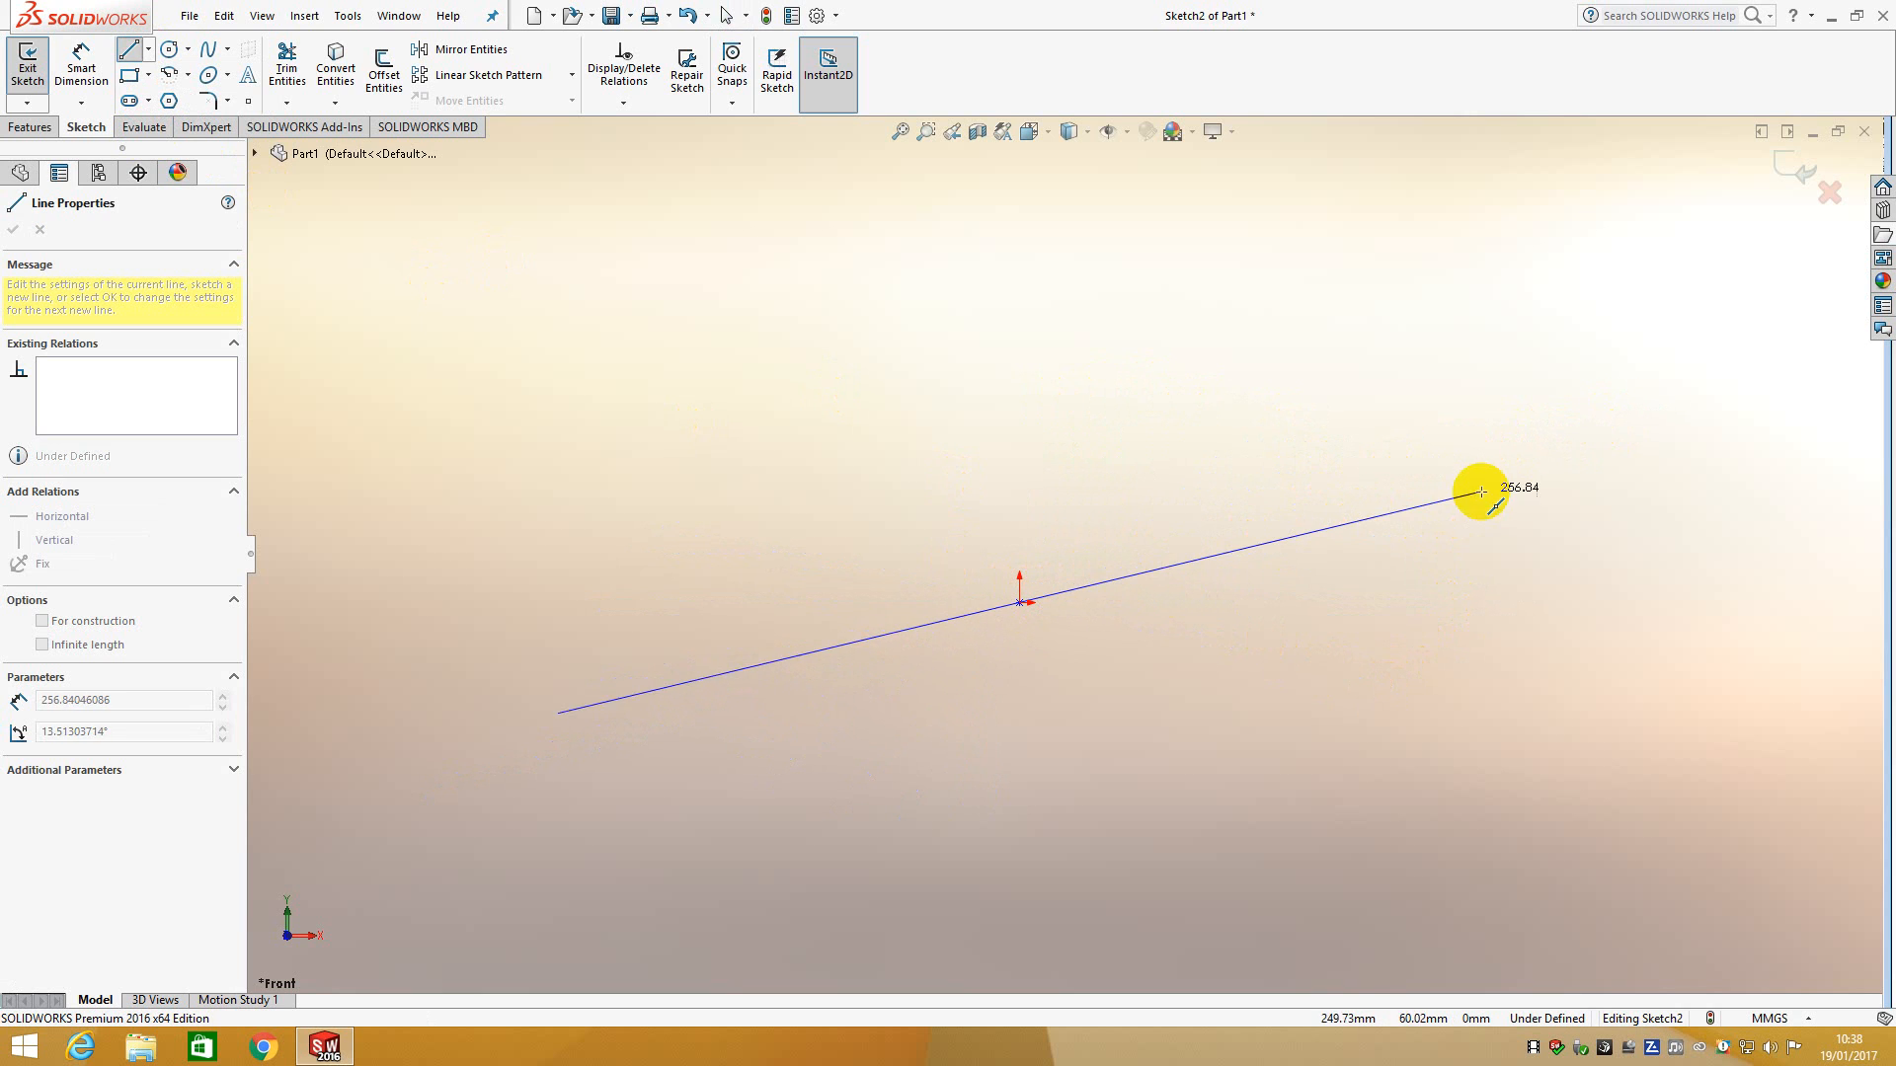
click(1483, 470)
key(Escape)
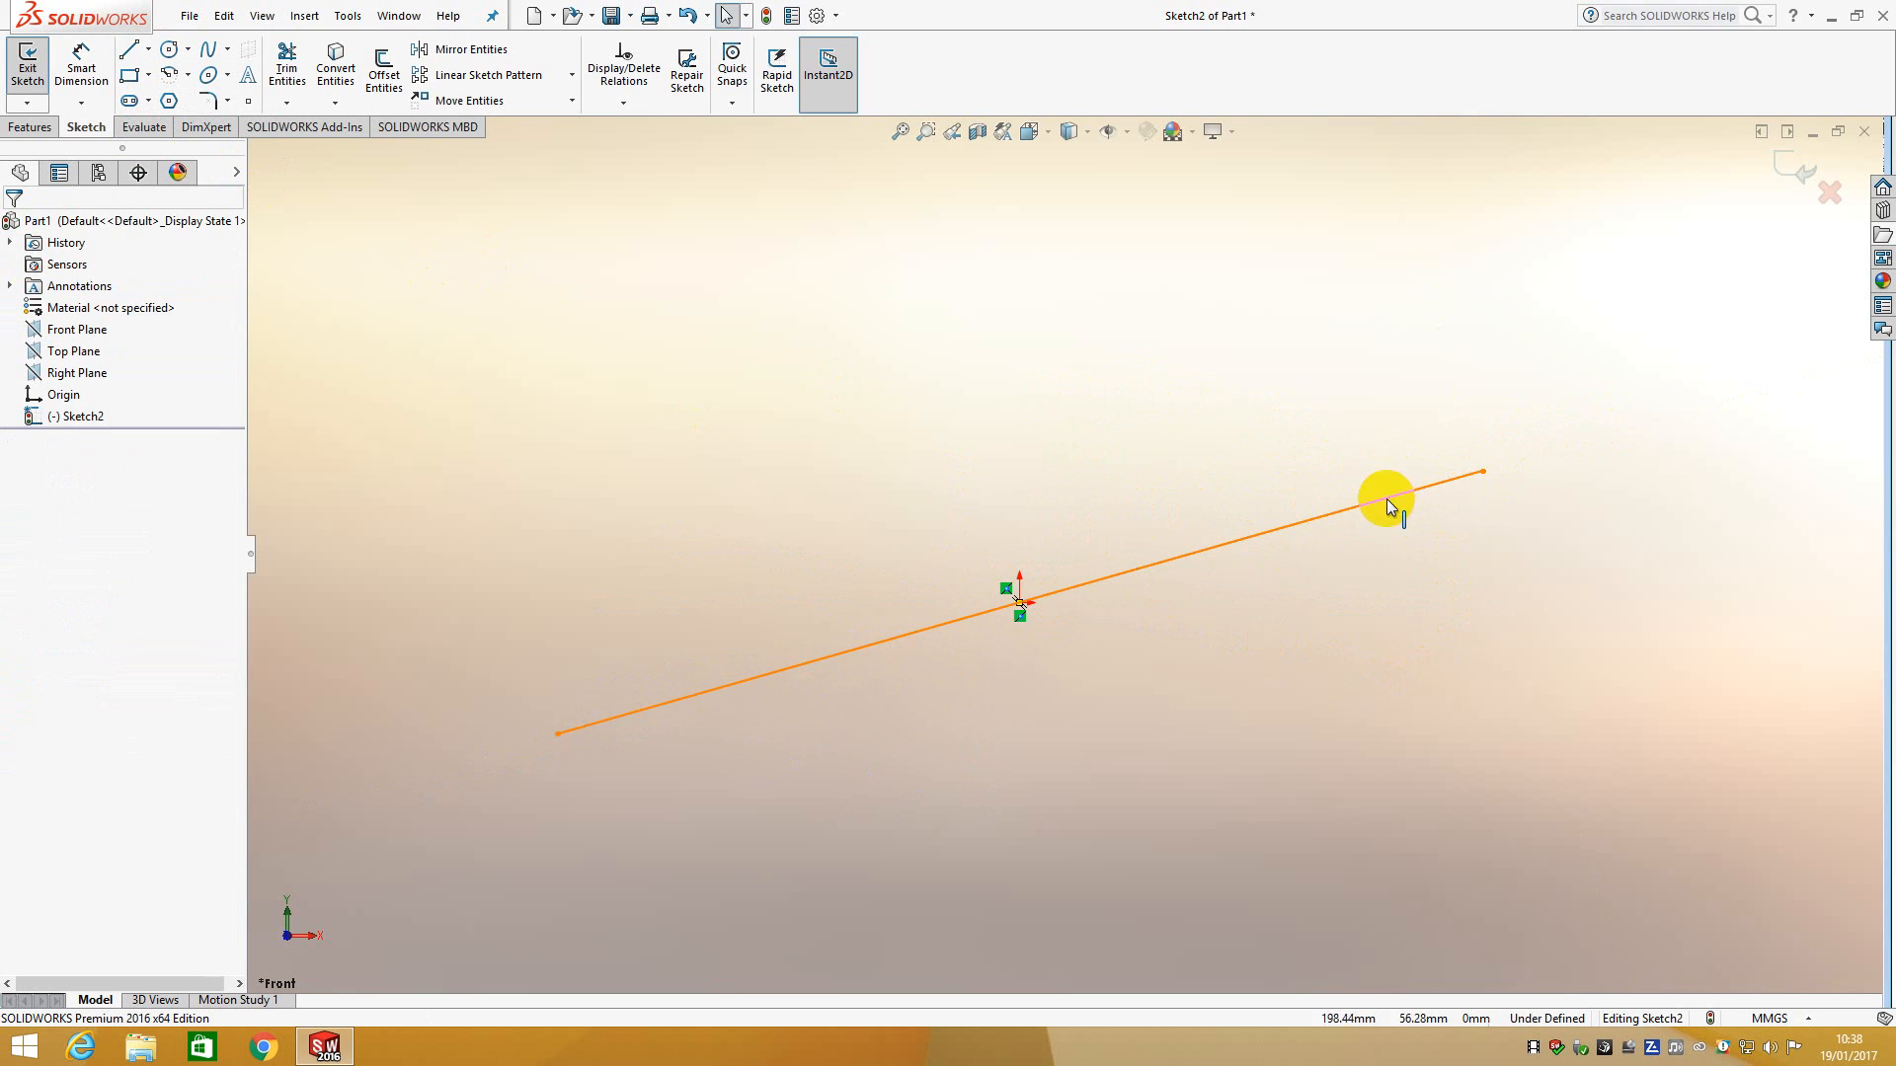
Step: Swing the midpoint line's endpoint to the origin's opposite side, making the line about 479 mm long, and delete the line
drag(1483, 472, 580, 550)
click(751, 571)
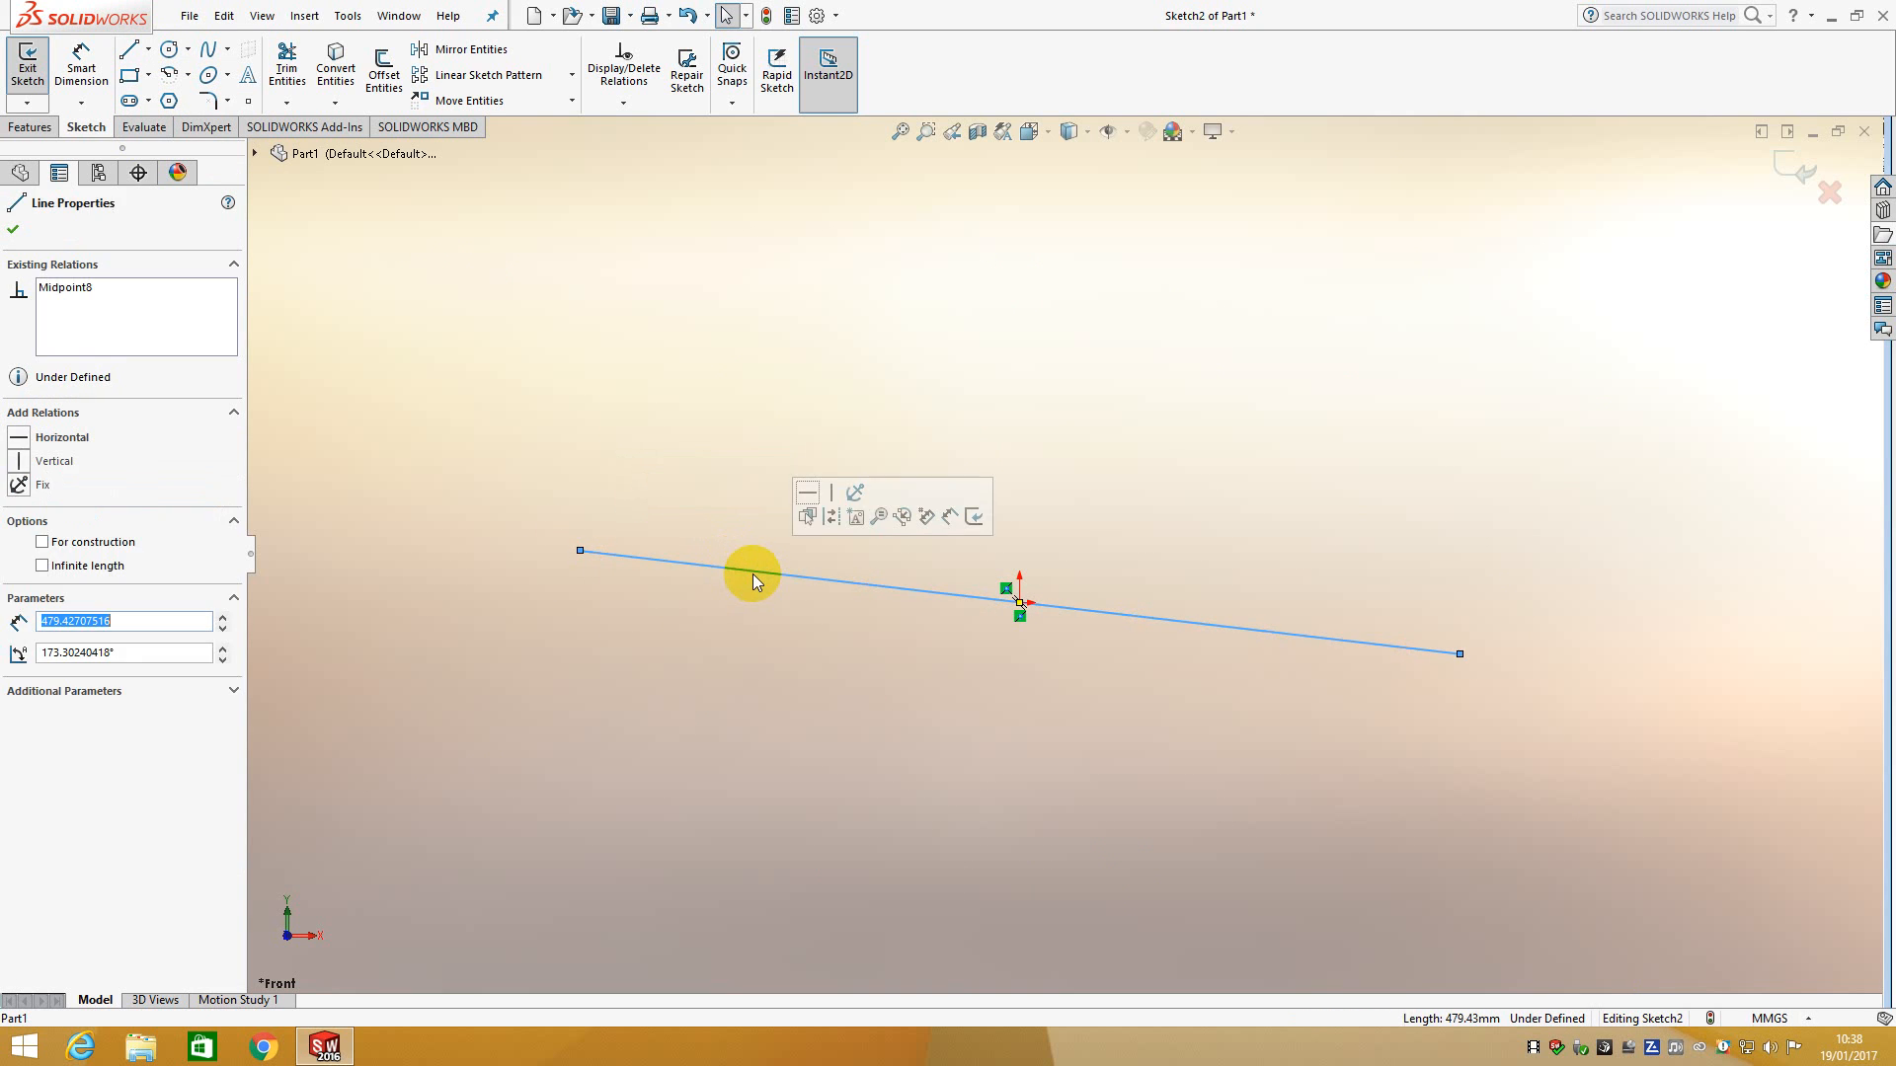
key(Delete)
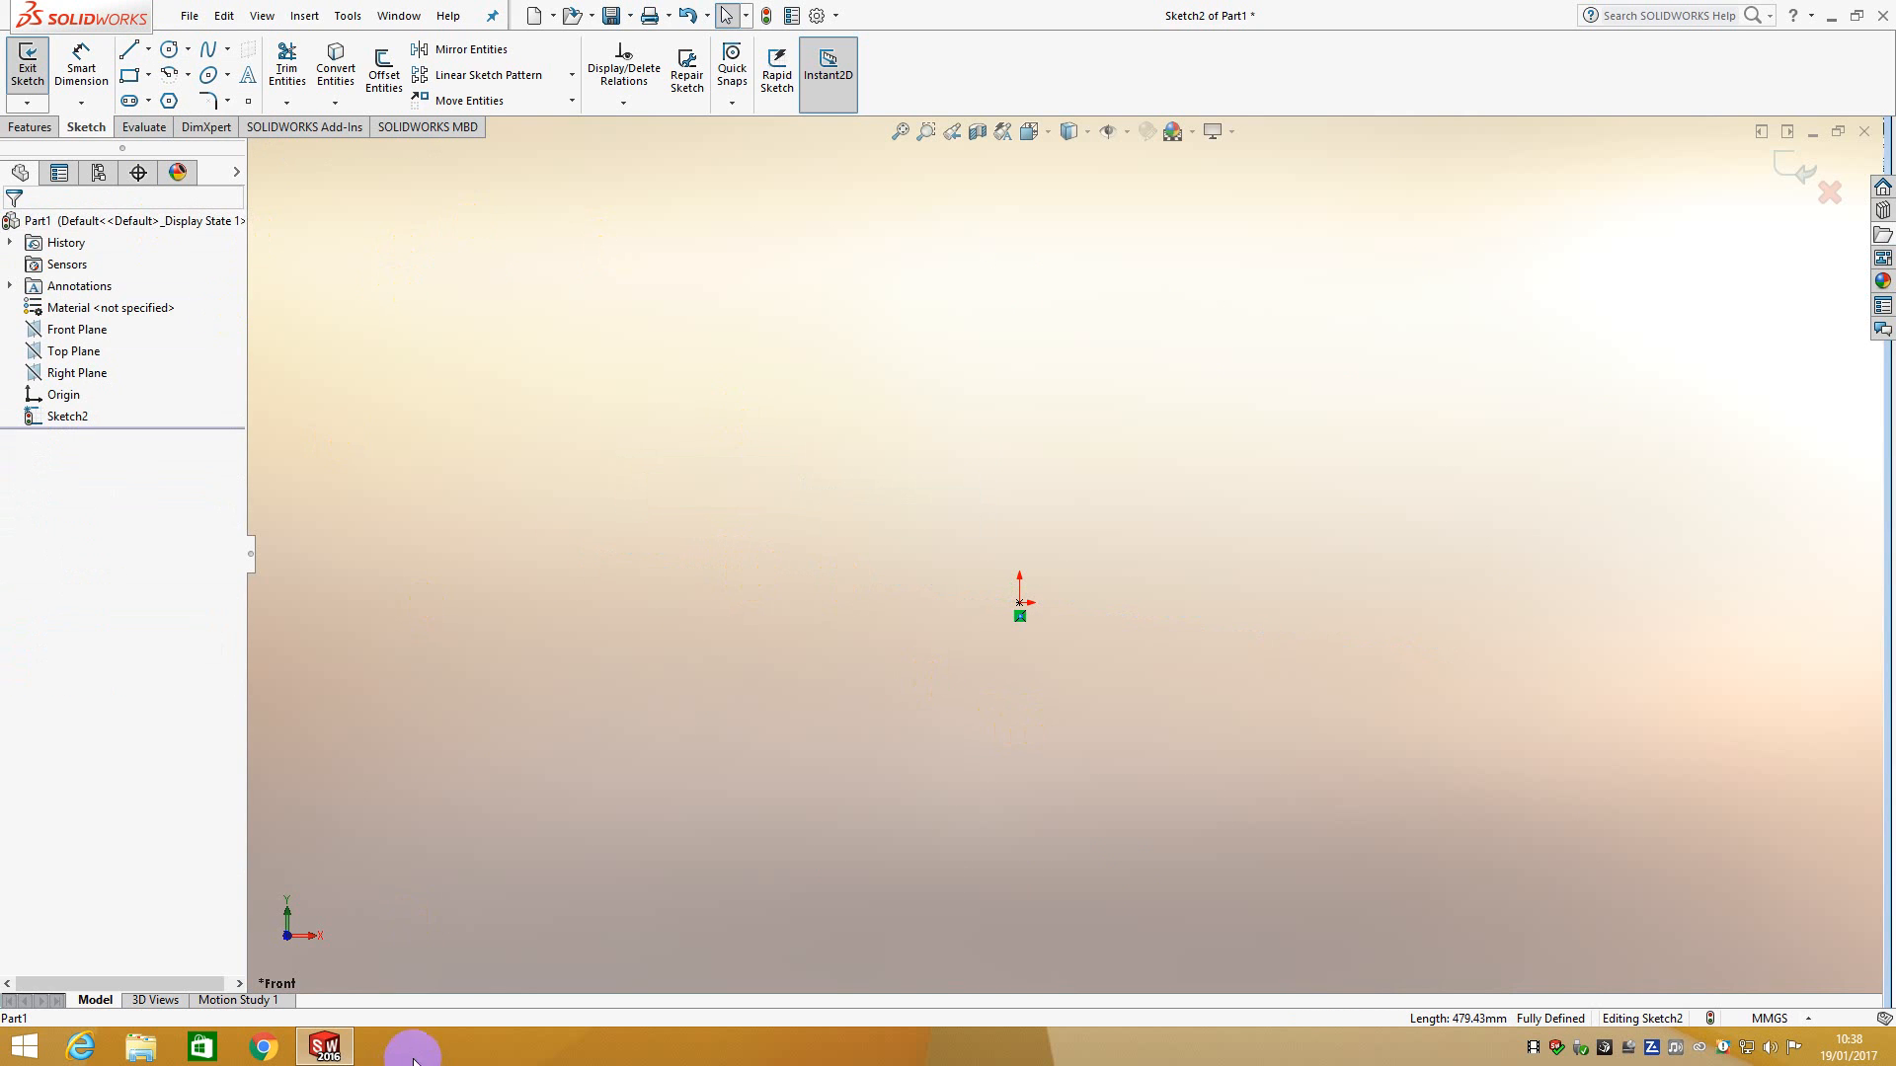